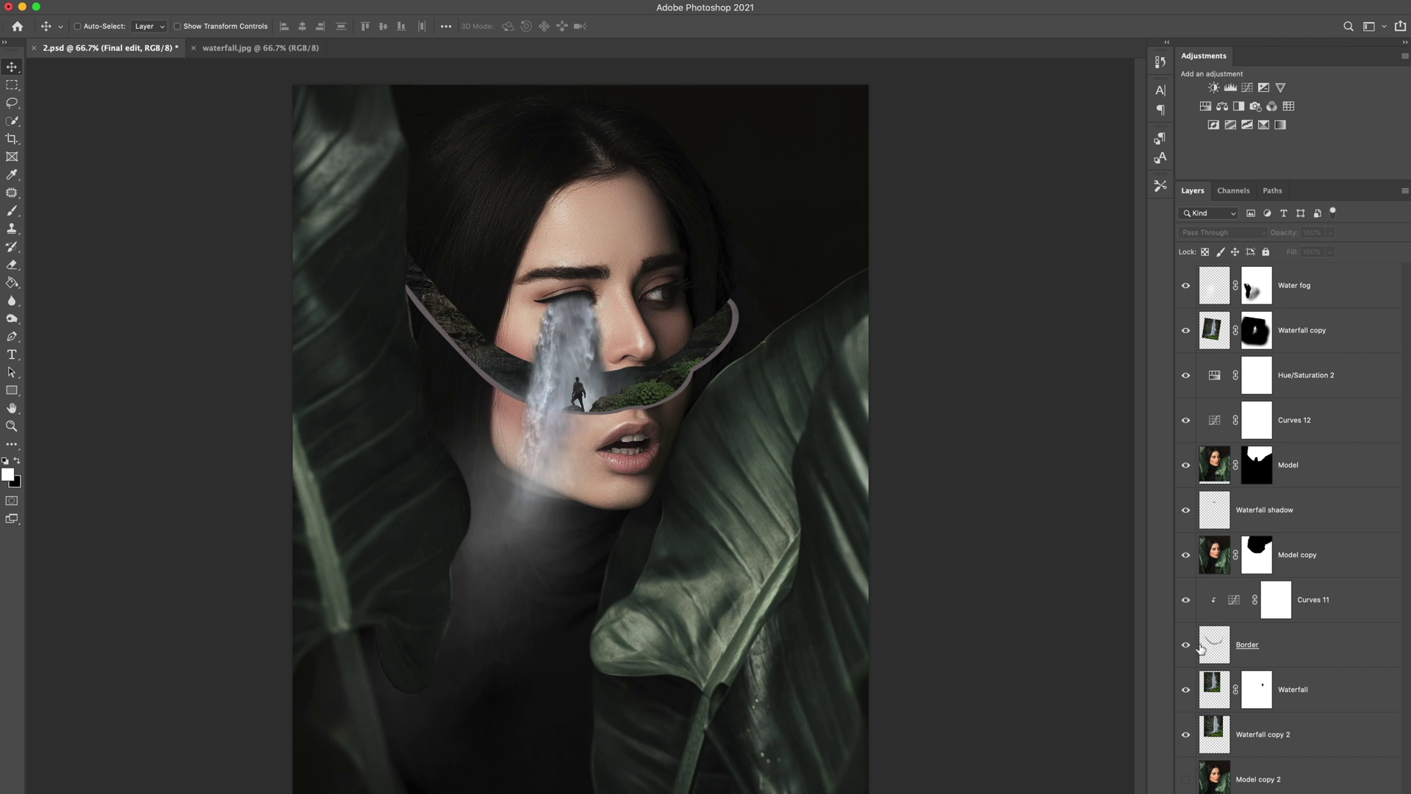
# Add a new layer named Dark clipped to the Border layer and set its blend mode to Soft Light.
pyautogui.click(1237, 614)
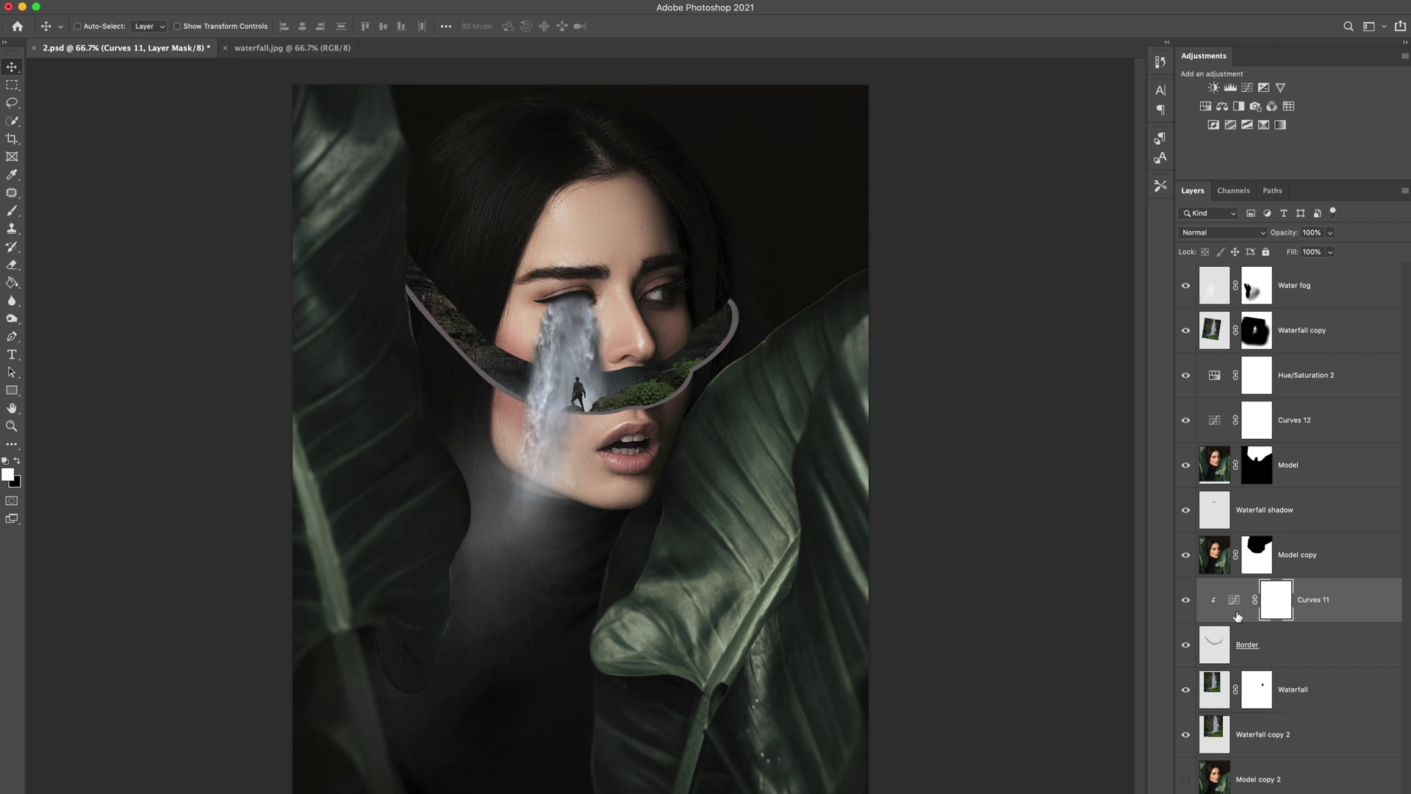
pyautogui.click(1220, 653)
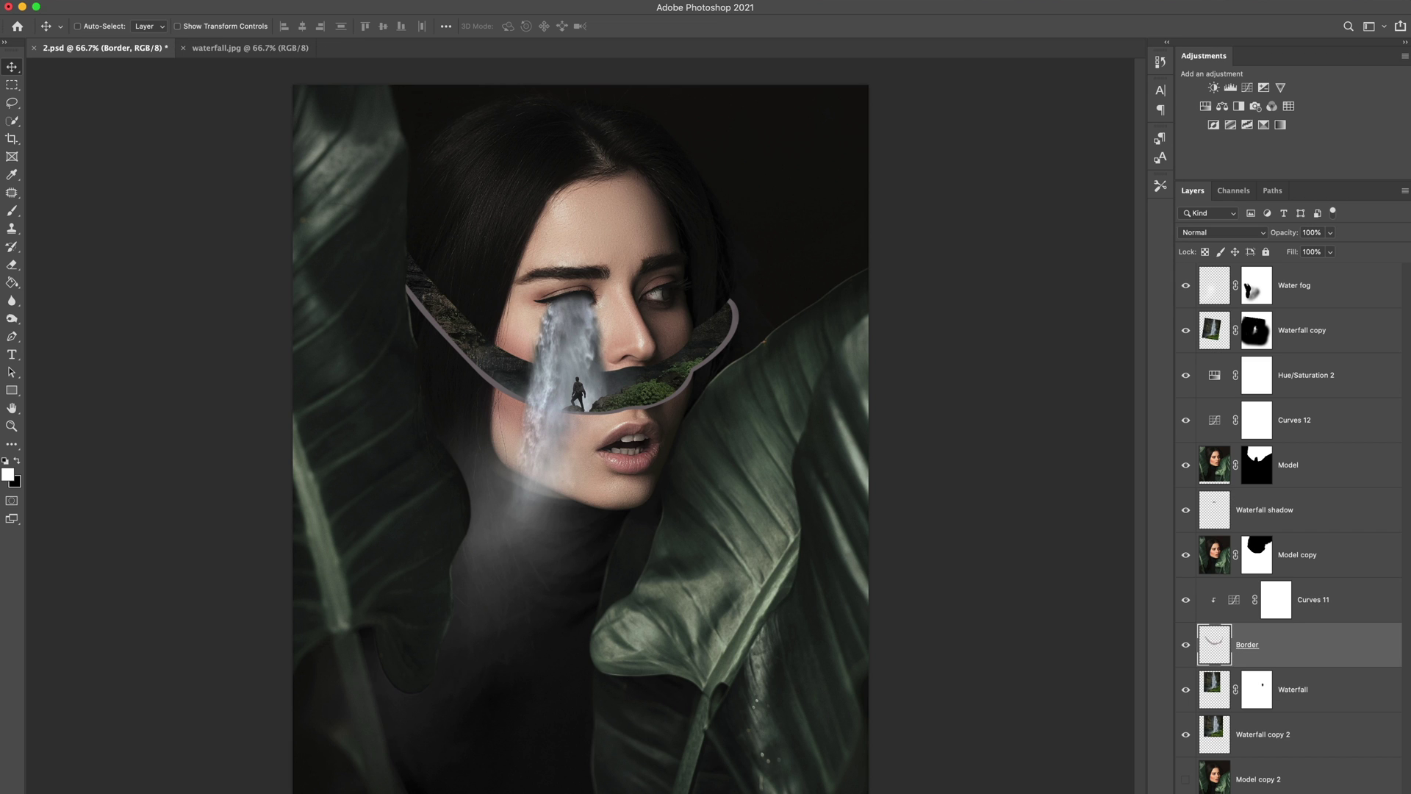
pyautogui.press('super+shift+alt+n')
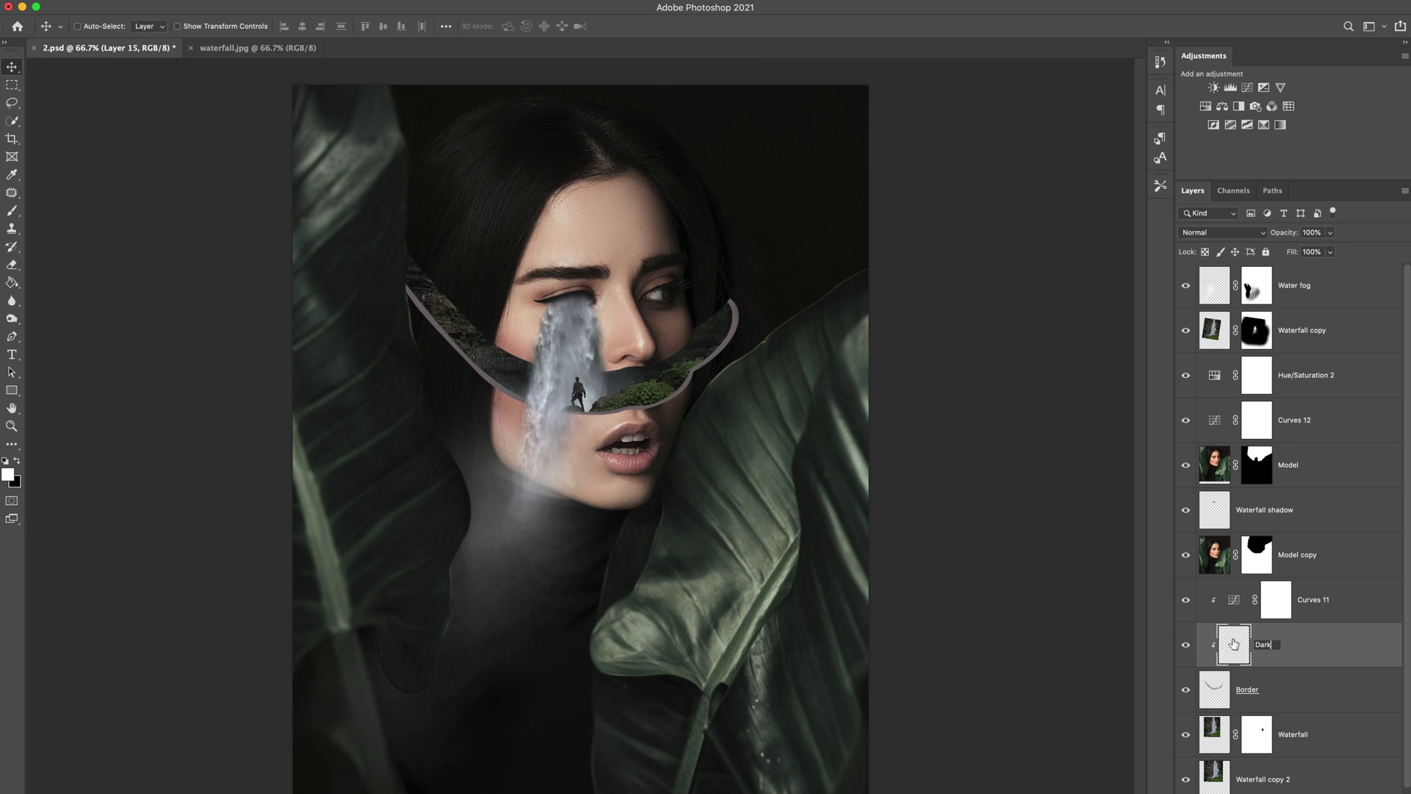
pyautogui.press('Return')
pyautogui.click(1219, 234)
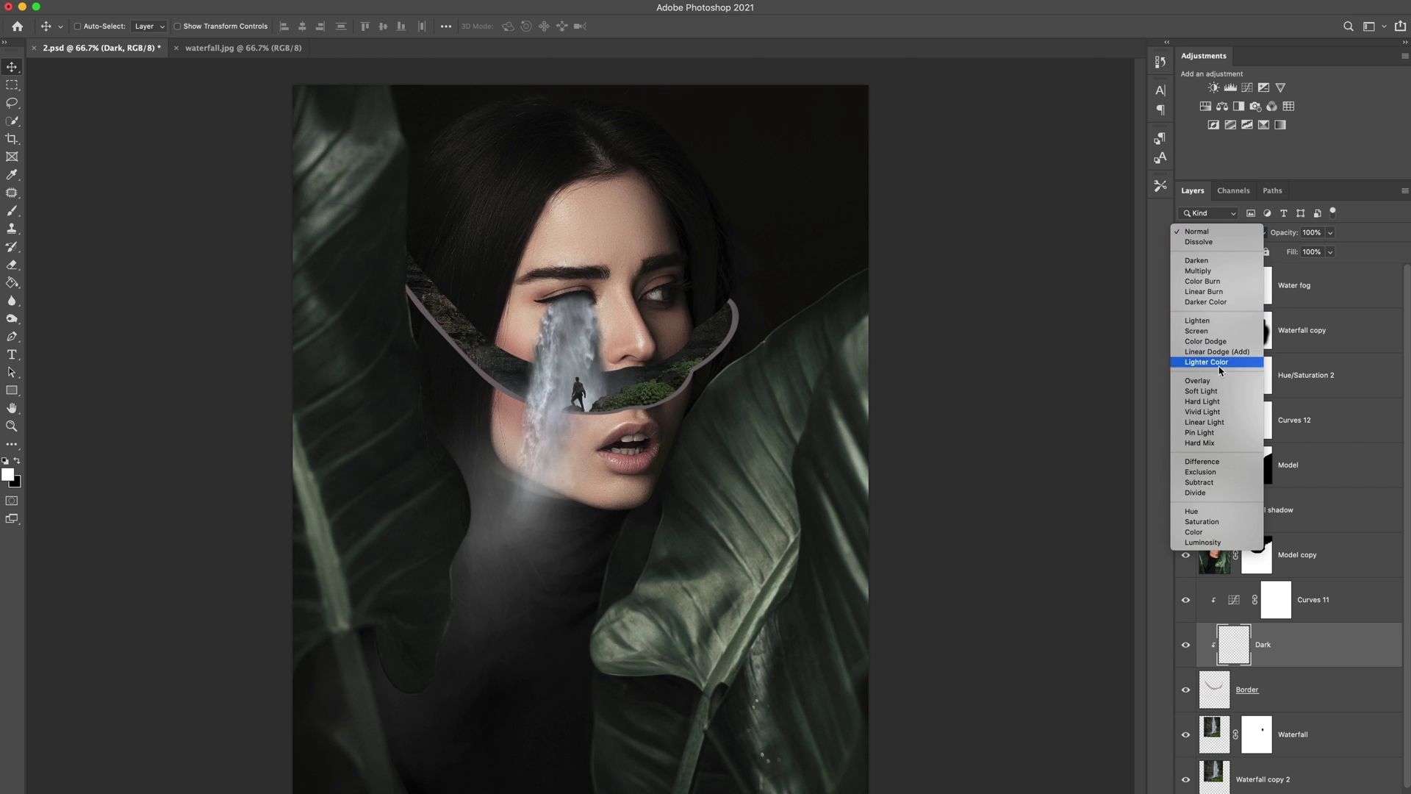
pyautogui.click(1224, 395)
# Darken the border's end beside the woman's open eye with a 260 px black brush at 25% opacity on the Dark layer.
pyautogui.press('b')
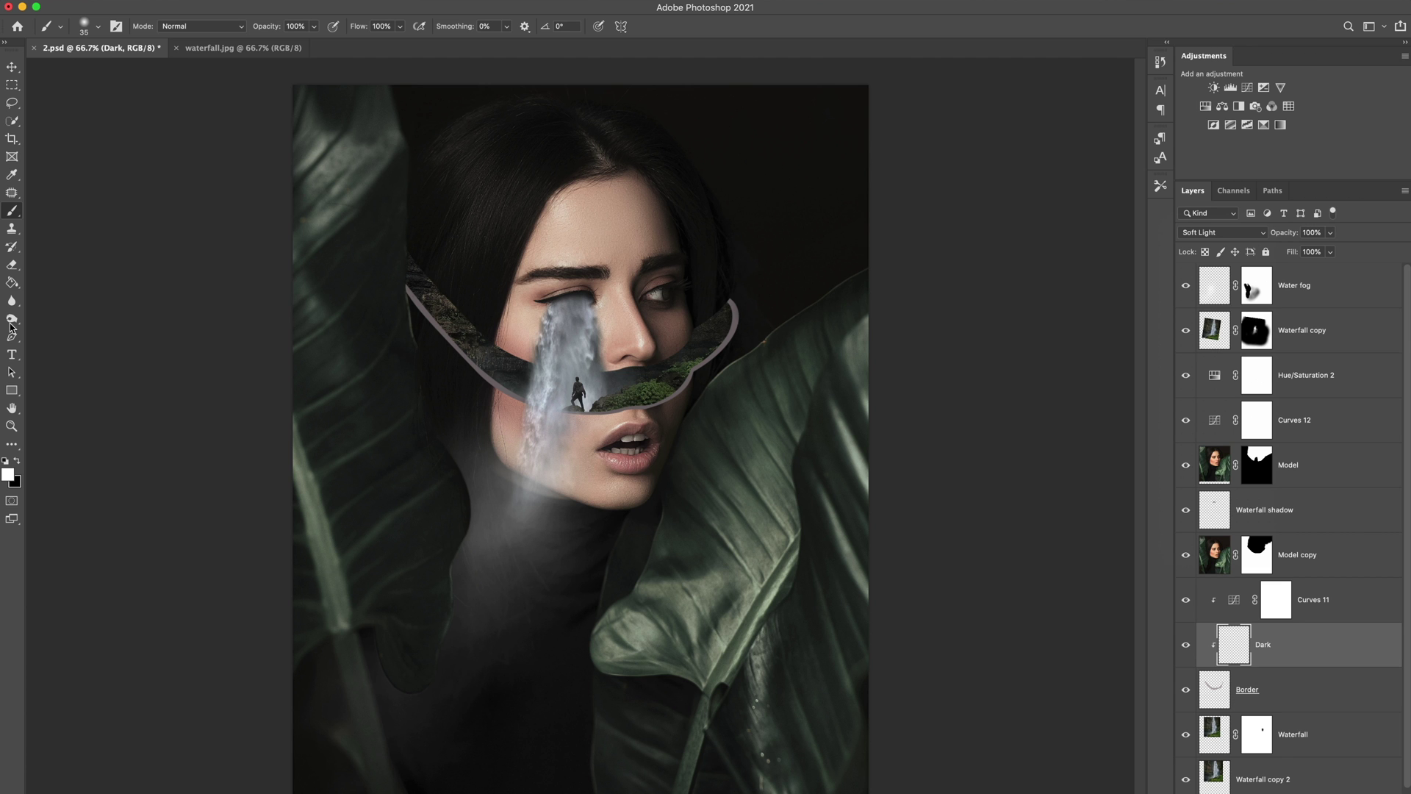
pyautogui.press('x')
pyautogui.press('super+plus')
pyautogui.press('super+plus')
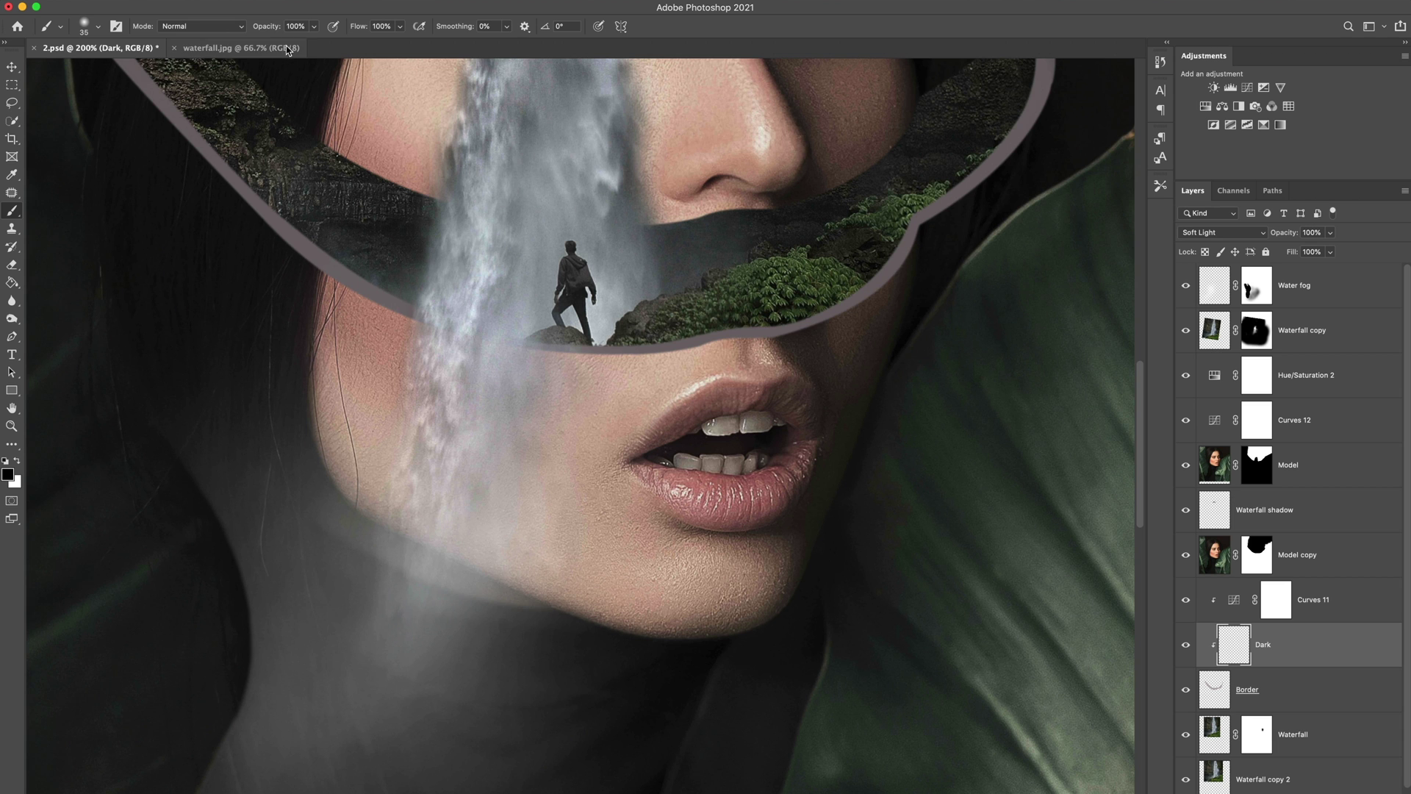
pyautogui.click(313, 26)
pyautogui.moveTo(315, 42); pyautogui.dragTo(268, 60)
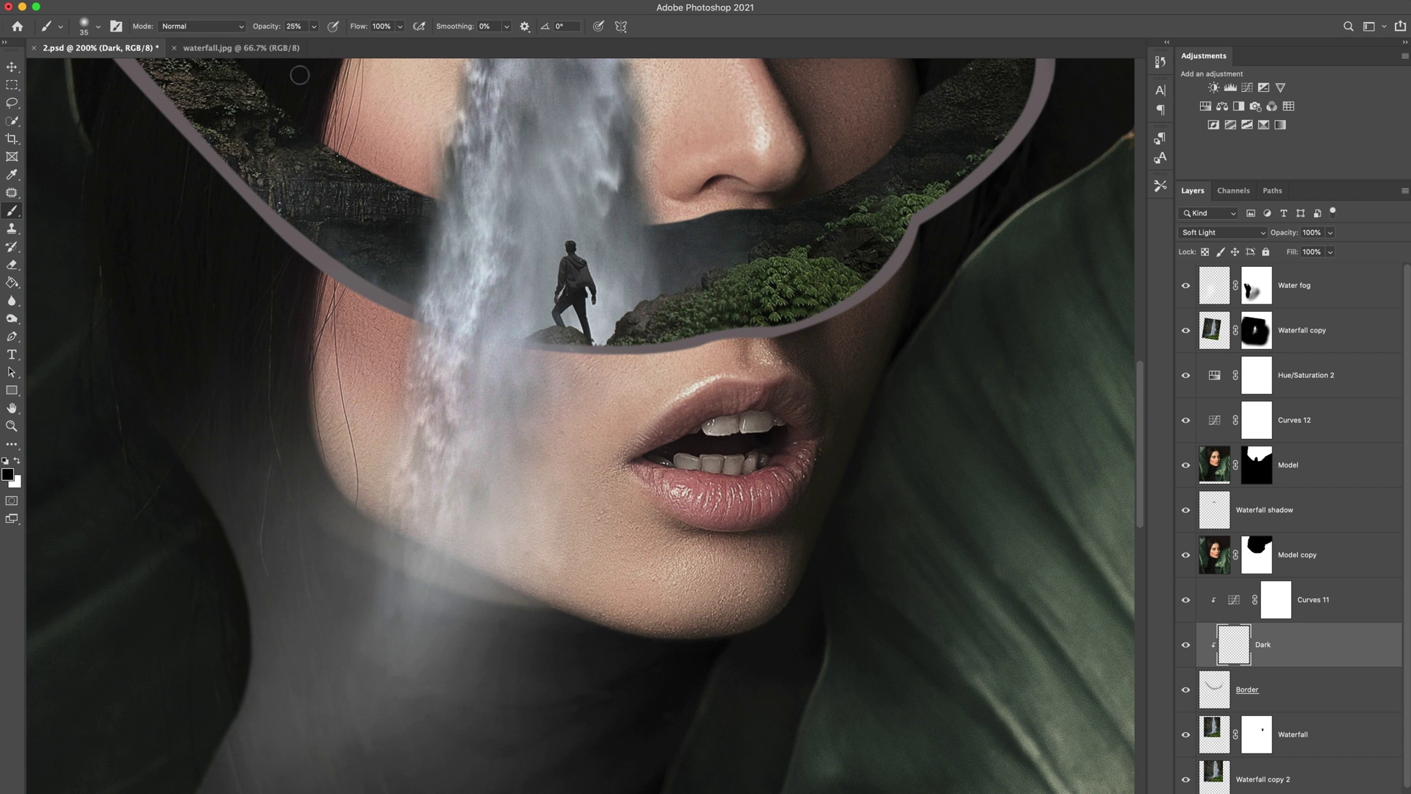
pyautogui.moveTo(1000, 333); pyautogui.dragTo(738, 569)
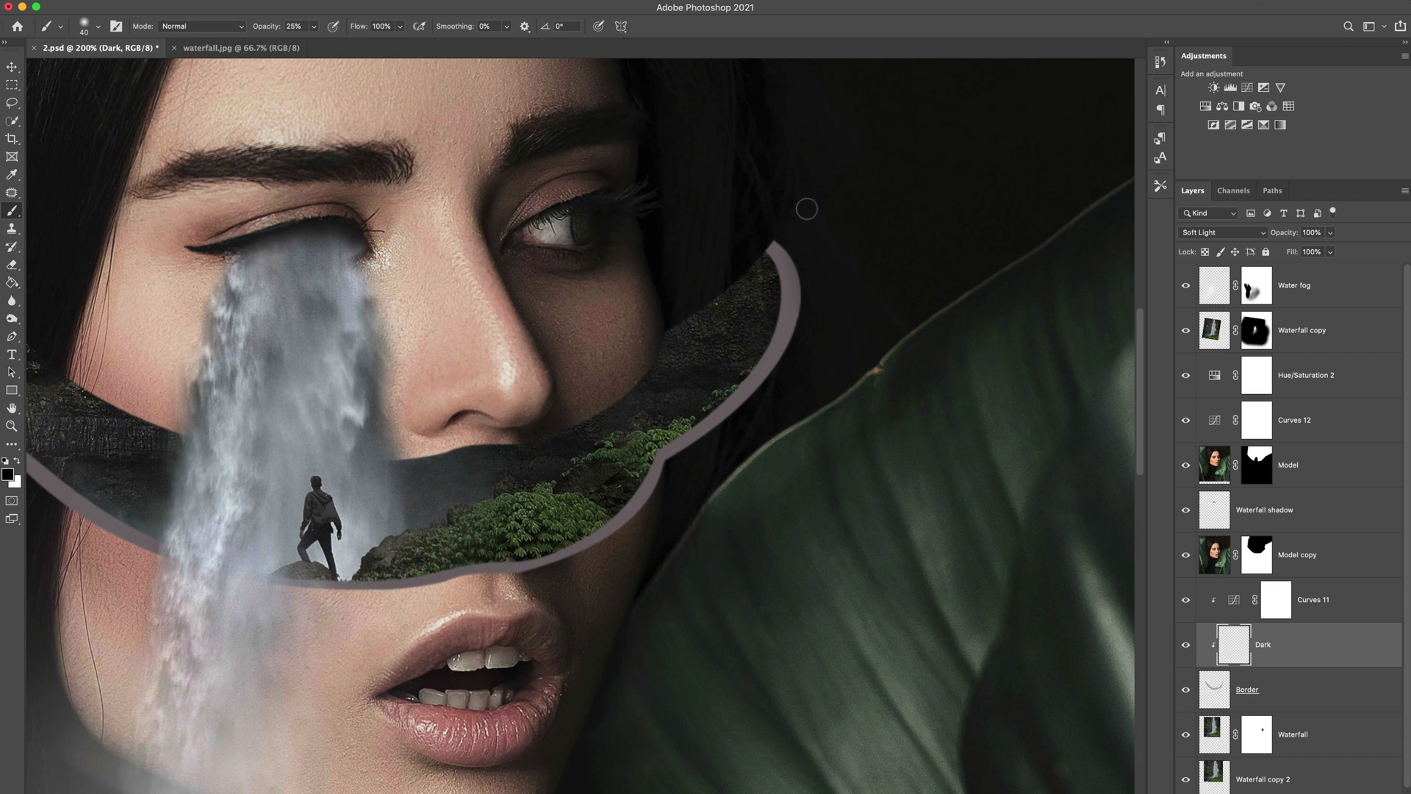
pyautogui.press(']')
pyautogui.press(']')
pyautogui.press(']')
pyautogui.press(']')
pyautogui.press(']')
pyautogui.press(']')
pyautogui.press(']')
pyautogui.press(']')
pyautogui.press(']')
pyautogui.press(']')
pyautogui.press(']')
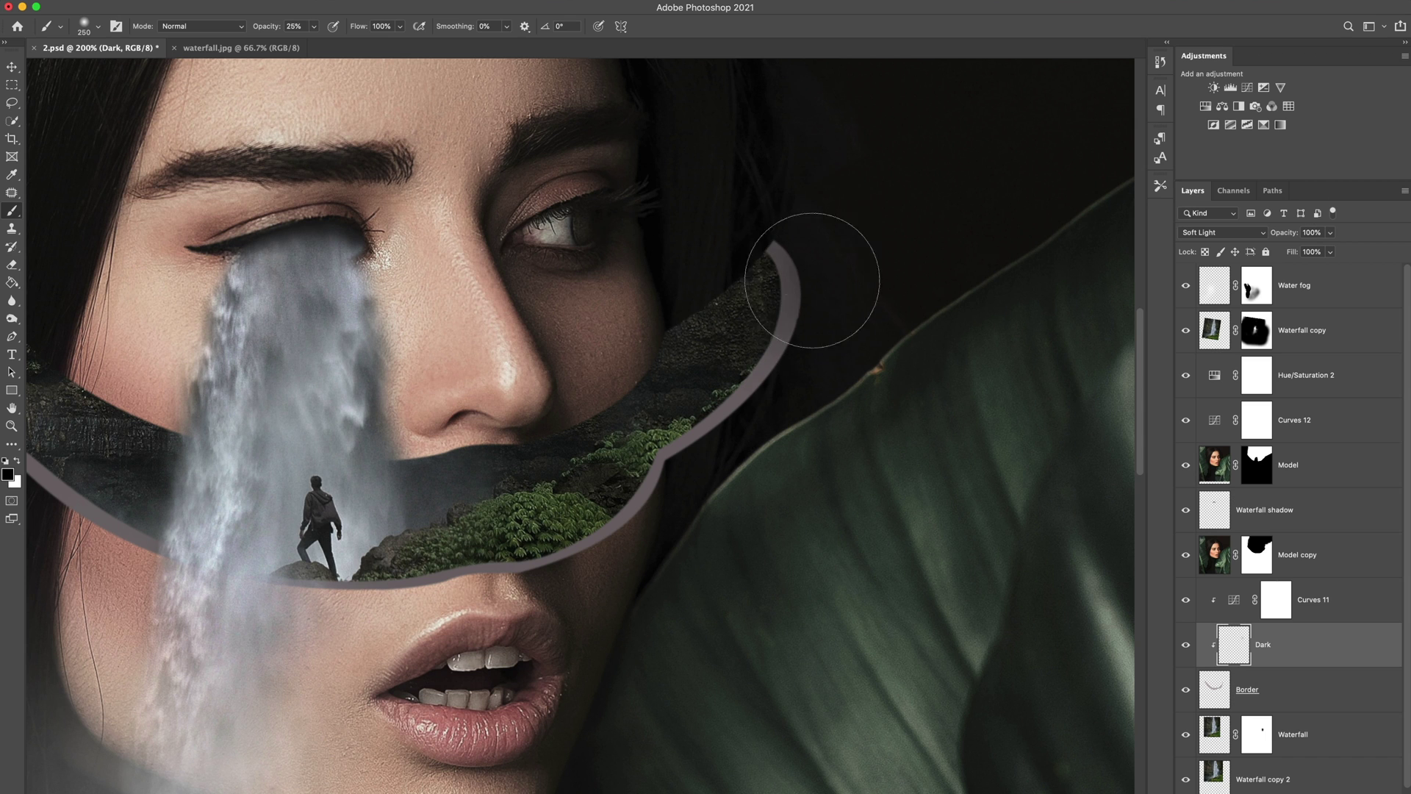
pyautogui.moveTo(812, 280); pyautogui.dragTo(788, 151)
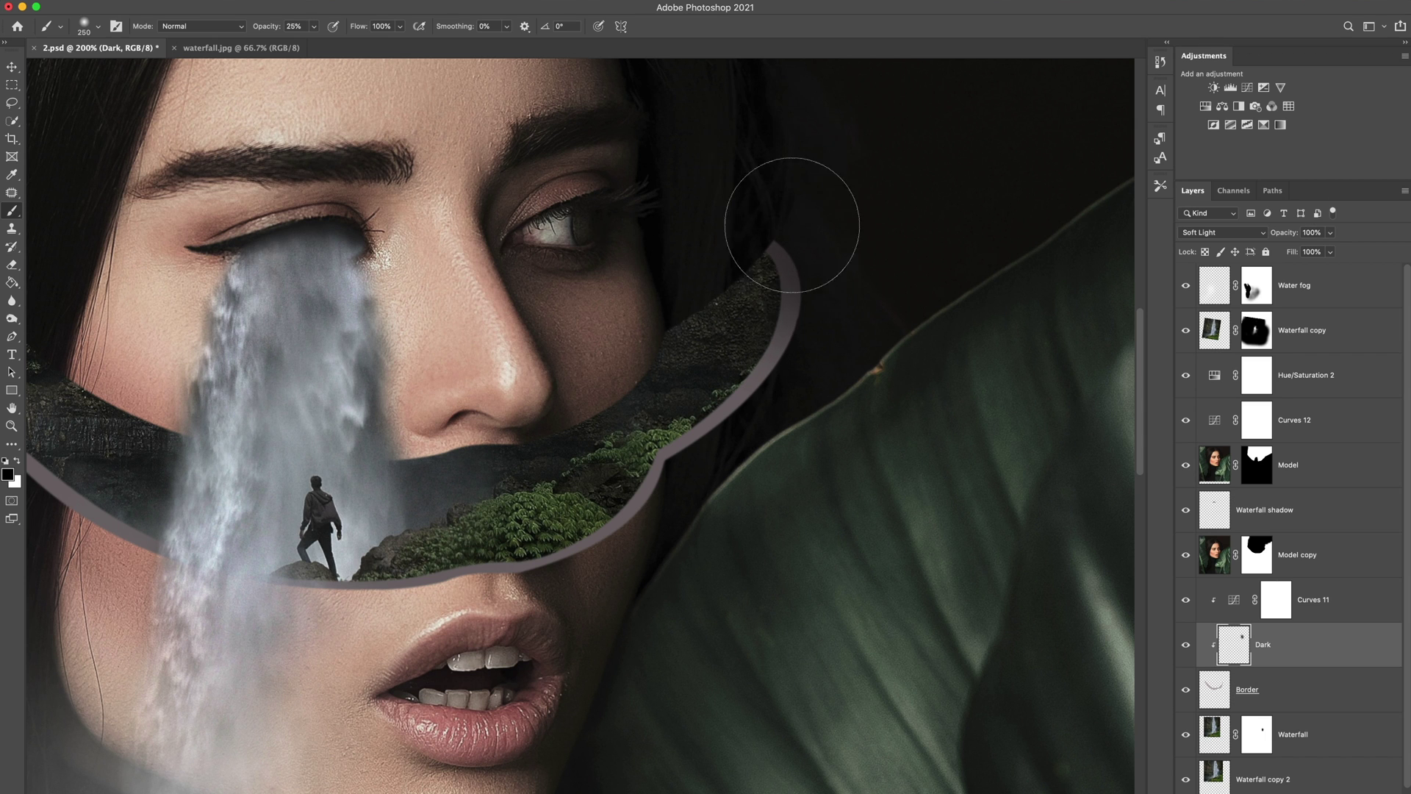
# Raise the brush opacity to 40% and paint more black shading over both outer ends of the border.
pyautogui.press('4')
pyautogui.moveTo(787, 293)
pyautogui.mouseDown()
pyautogui.moveTo(808, 340)
pyautogui.moveTo(788, 401)
pyautogui.mouseUp()
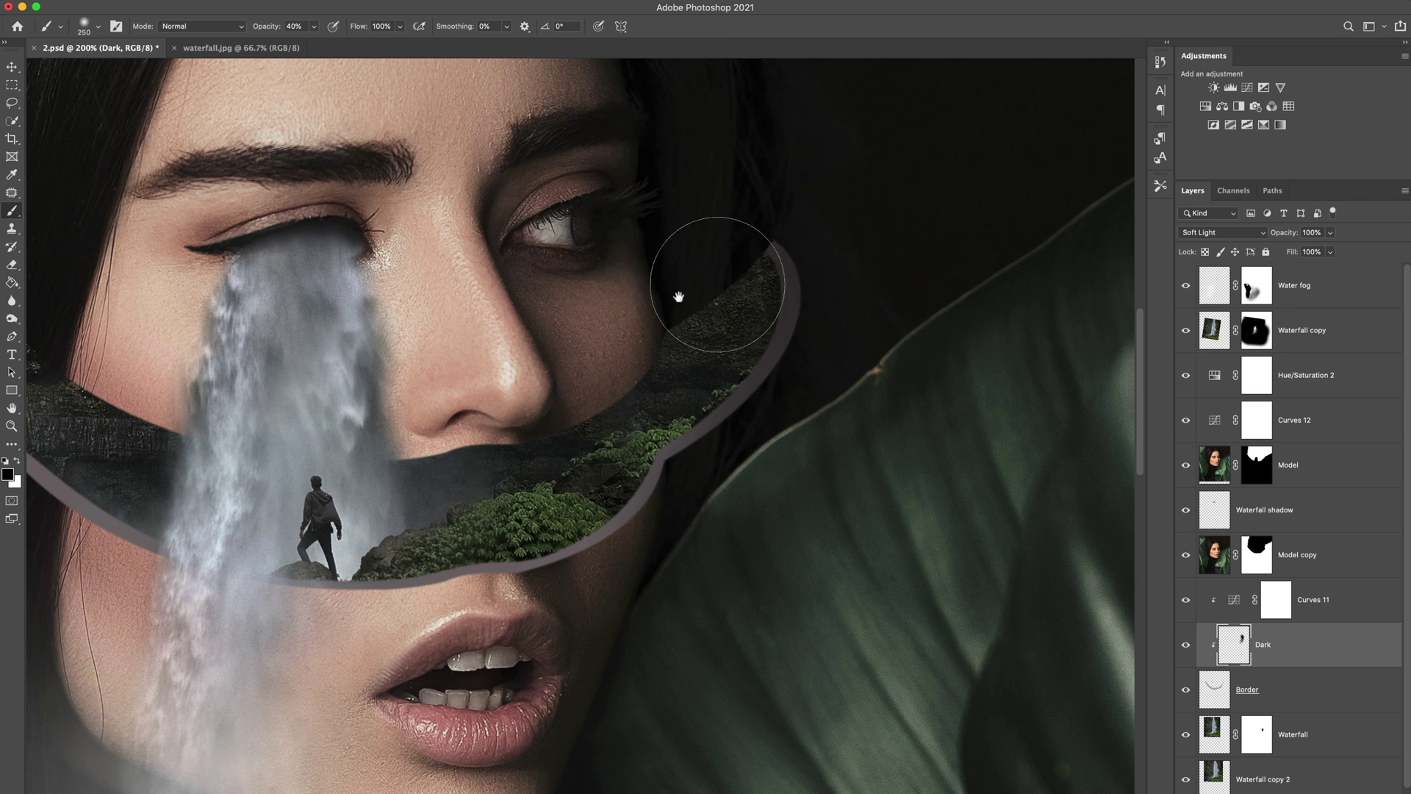
pyautogui.moveTo(679, 296)
pyautogui.mouseDown()
pyautogui.moveTo(961, 261)
pyautogui.moveTo(1022, 448)
pyautogui.mouseUp()
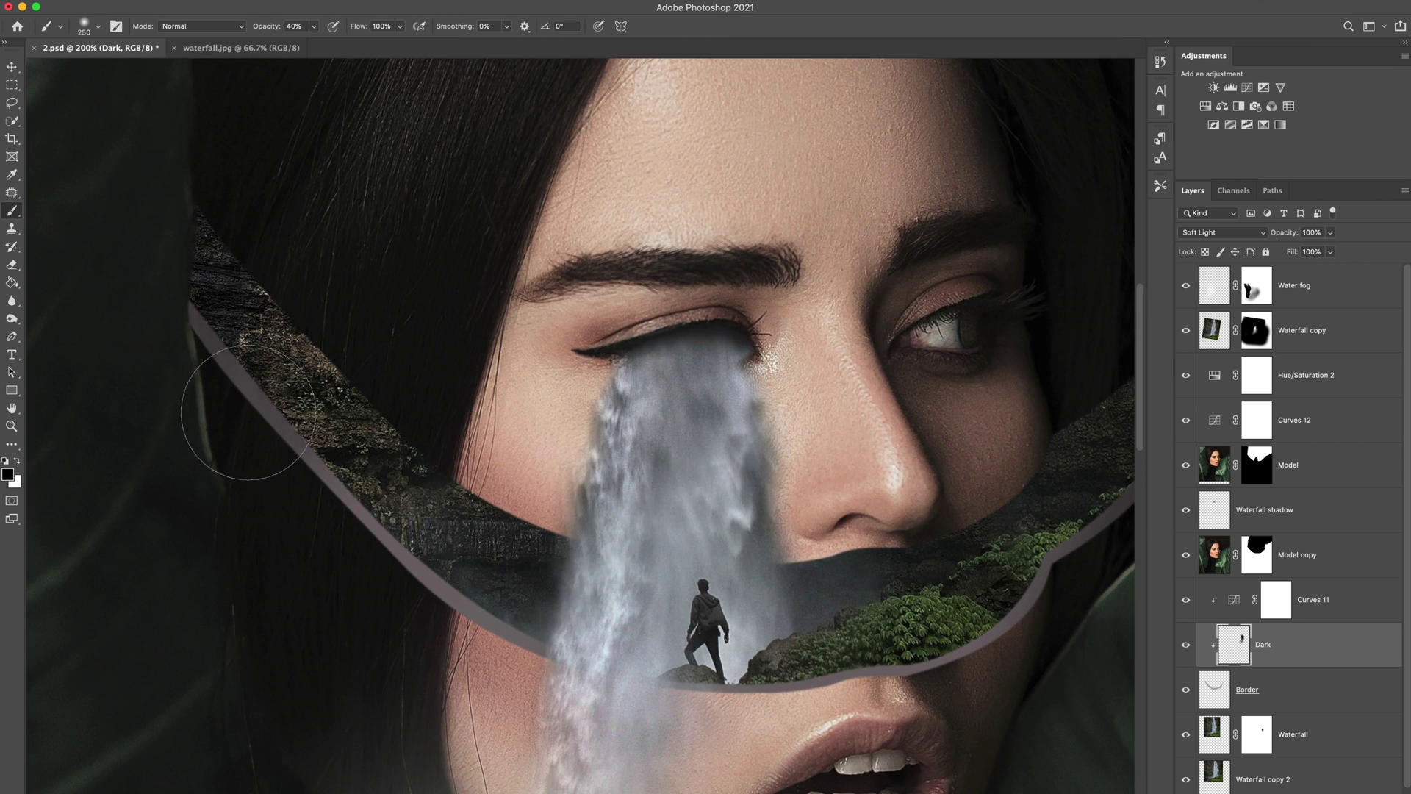
pyautogui.moveTo(248, 413)
pyautogui.mouseDown()
pyautogui.moveTo(316, 469)
pyautogui.moveTo(386, 618)
pyautogui.mouseUp()
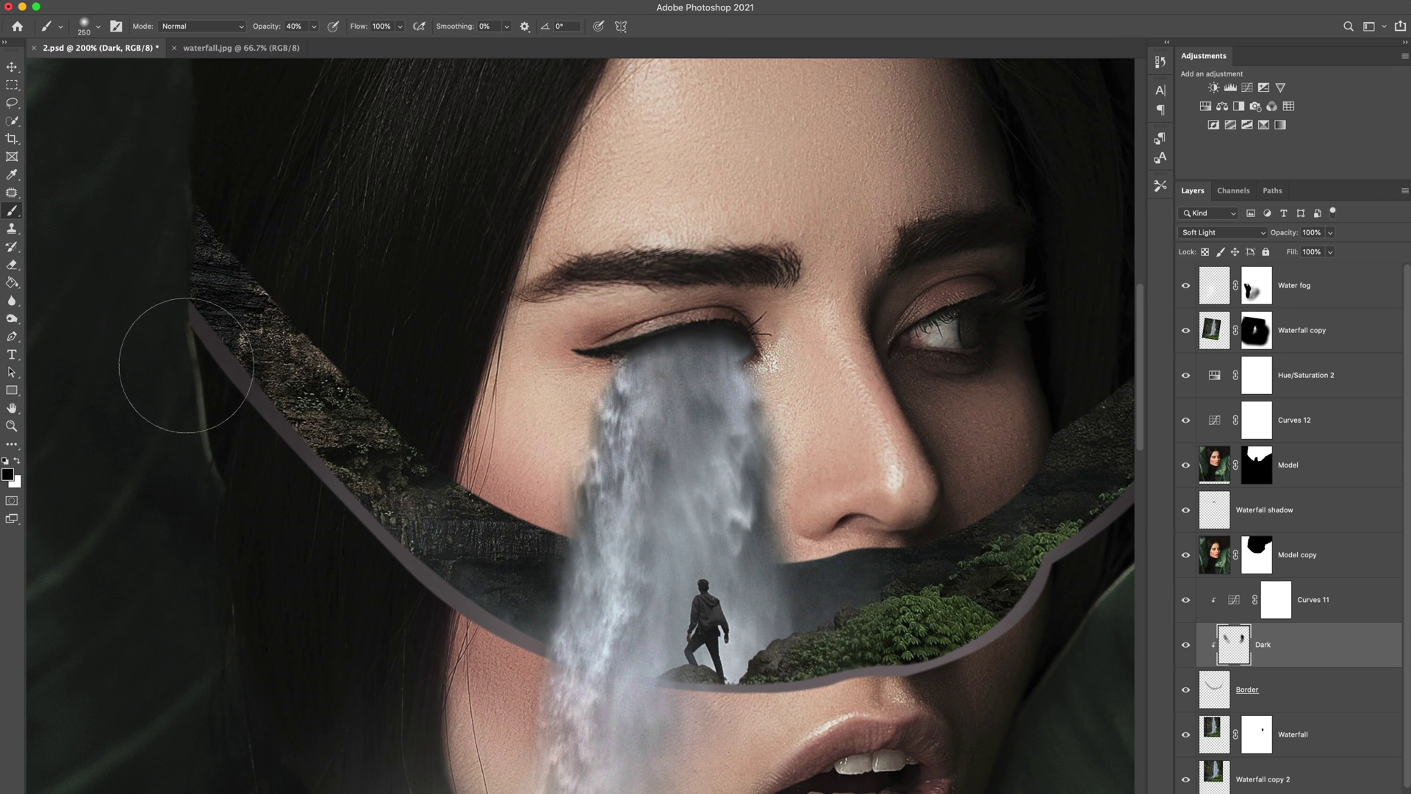
pyautogui.moveTo(145, 305)
pyautogui.mouseDown()
pyautogui.moveTo(474, 701)
pyautogui.moveTo(178, 348)
pyautogui.mouseUp()
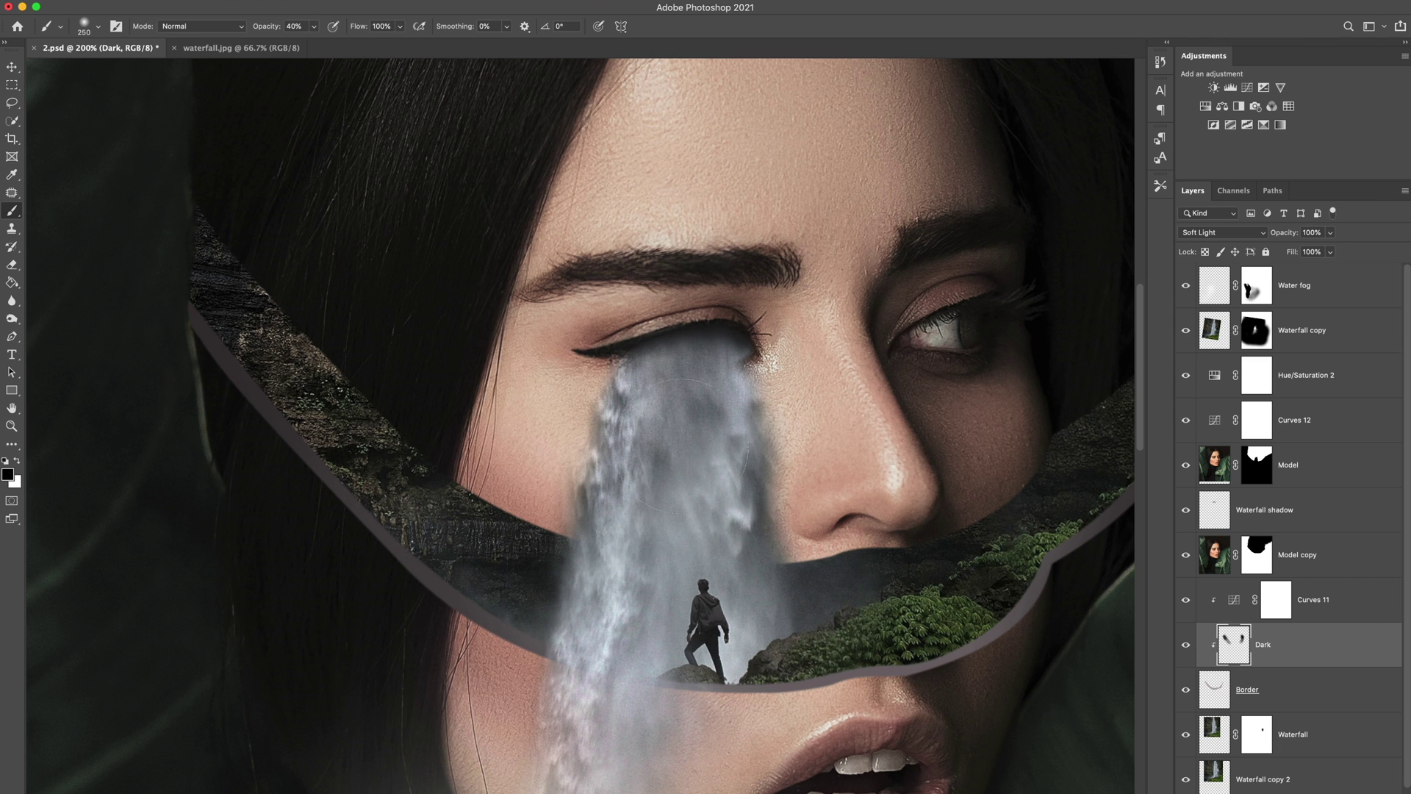
pyautogui.moveTo(946, 431); pyautogui.dragTo(784, 404)
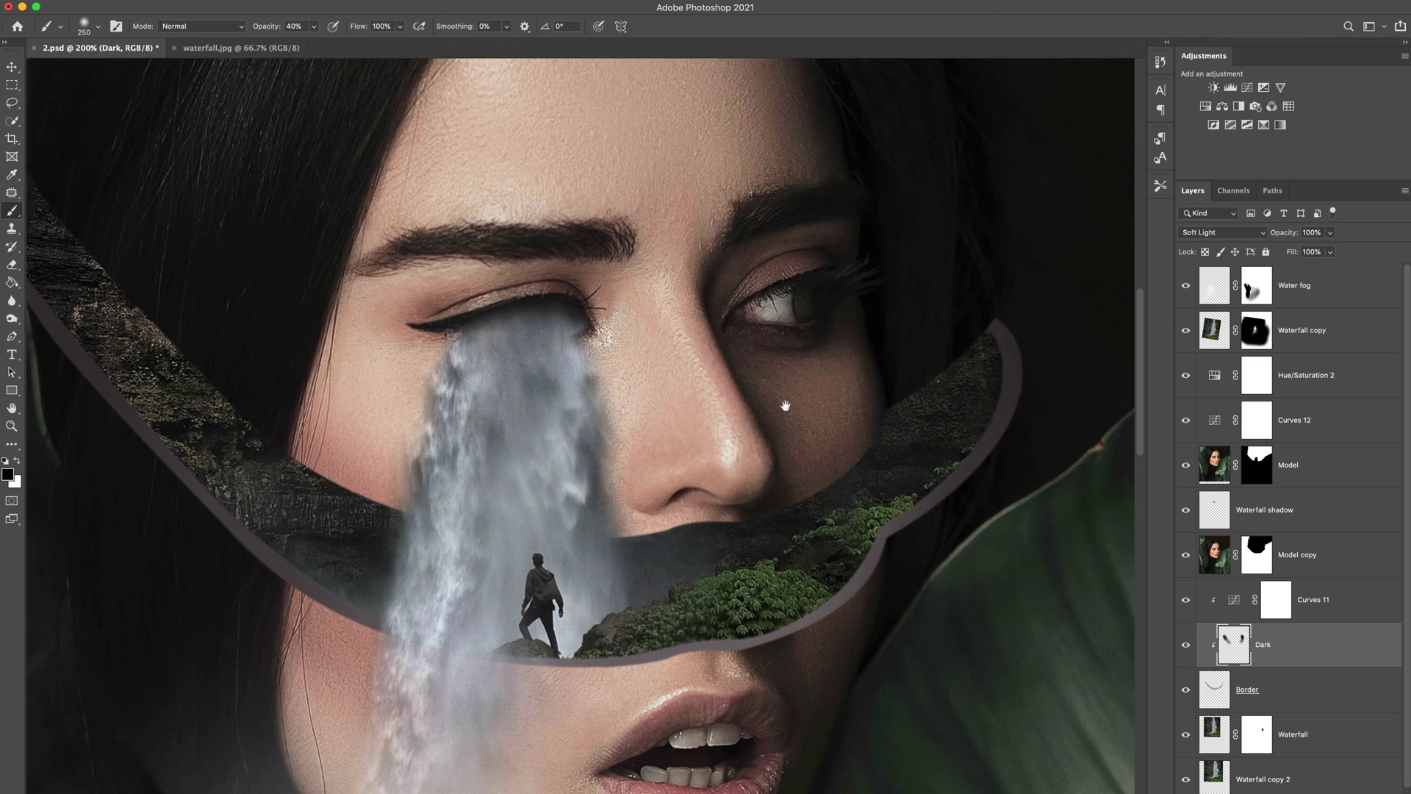
pyautogui.click(882, 596)
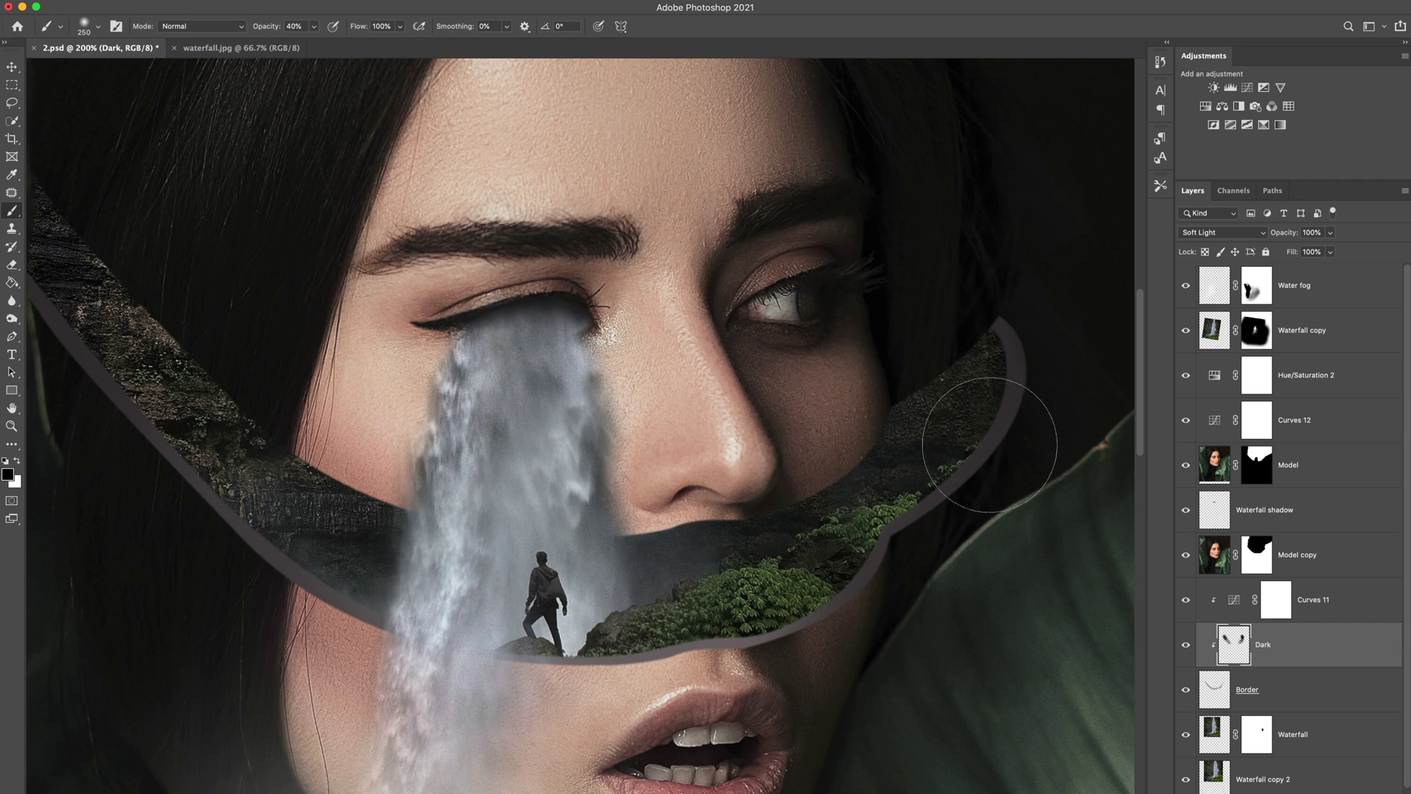
# Soften the dark shading on the border beside the waterfall with a 260 px eraser at 20% opacity.
pyautogui.press('e')
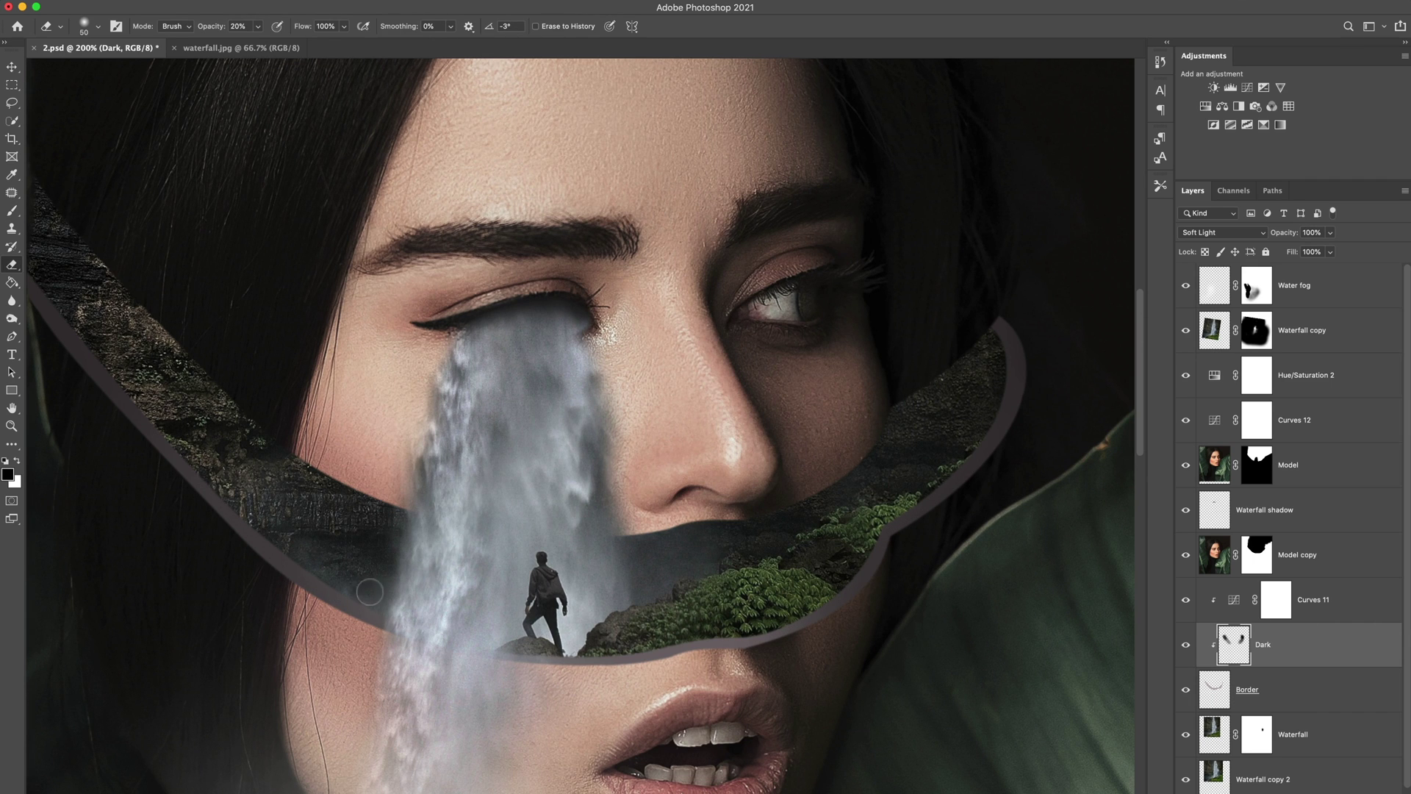
pyautogui.press(']')
pyautogui.press(']')
pyautogui.press(']')
pyautogui.press(']')
pyautogui.press(']')
pyautogui.press(']')
pyautogui.press(']')
pyautogui.press(']')
pyautogui.press(']')
pyautogui.press(']')
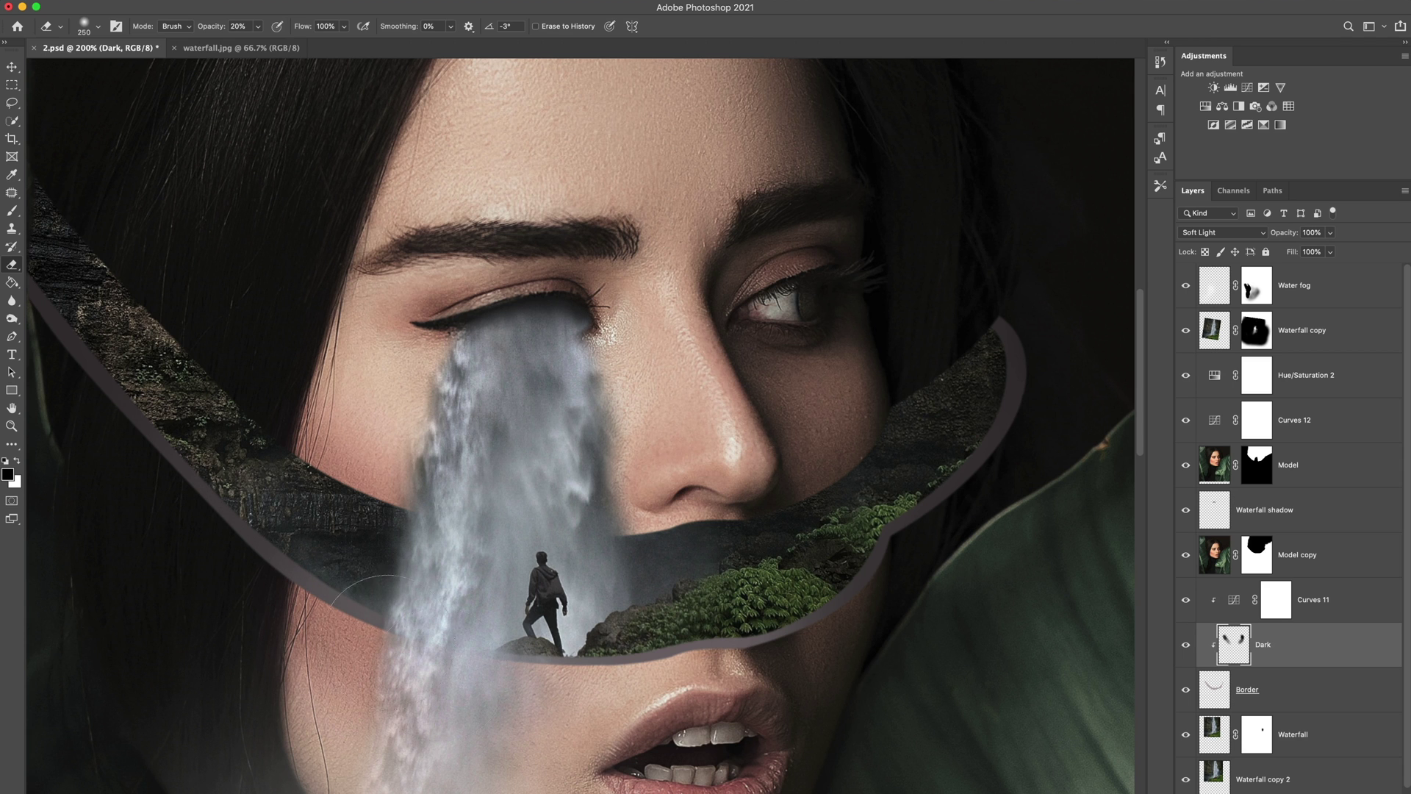
pyautogui.moveTo(388, 642)
pyautogui.mouseDown()
pyautogui.moveTo(281, 581)
pyautogui.moveTo(321, 608)
pyautogui.moveTo(265, 538)
pyautogui.moveTo(287, 573)
pyautogui.moveTo(414, 641)
pyautogui.mouseUp()
# Duplicate the Dark layer directly above the Border layer and set the copy's opacity to 55%.
pyautogui.keyDown('alt'); pyautogui.moveTo(1235, 648); pyautogui.dragTo(1234, 662); pyautogui.keyUp('alt')
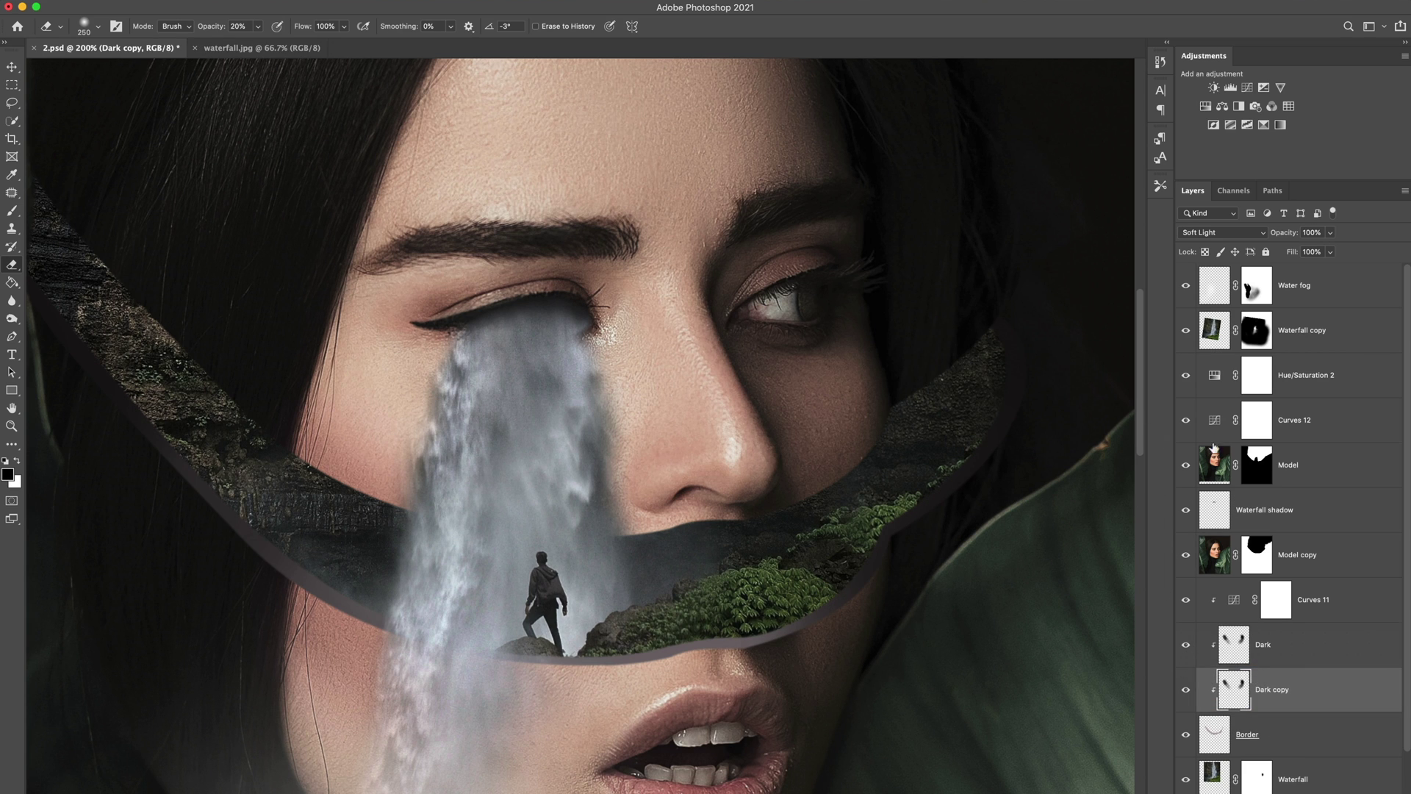
pyautogui.click(1332, 232)
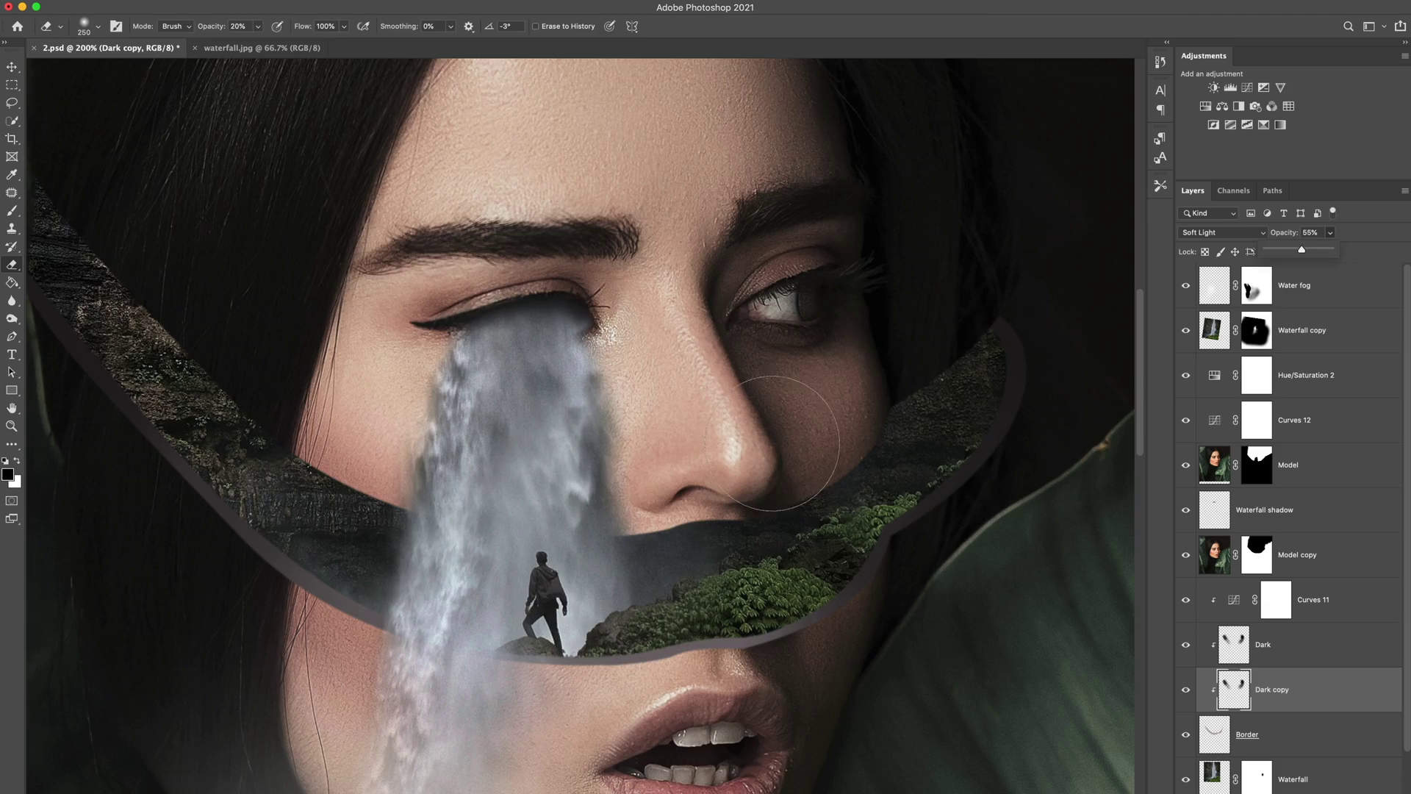
pyautogui.press('v')
# Apply an Add Noise filter to the Border layer with 1.5% amount, Uniform distribution and Monochromatic enabled.
pyautogui.press('super+minus')
pyautogui.press('super+plus')
pyautogui.press('super+plus')
pyautogui.moveTo(801, 548); pyautogui.dragTo(676, 286)
pyautogui.press('super+minus')
pyautogui.scroll(-4, 705, 453)
pyautogui.scroll(6, 636, 476)
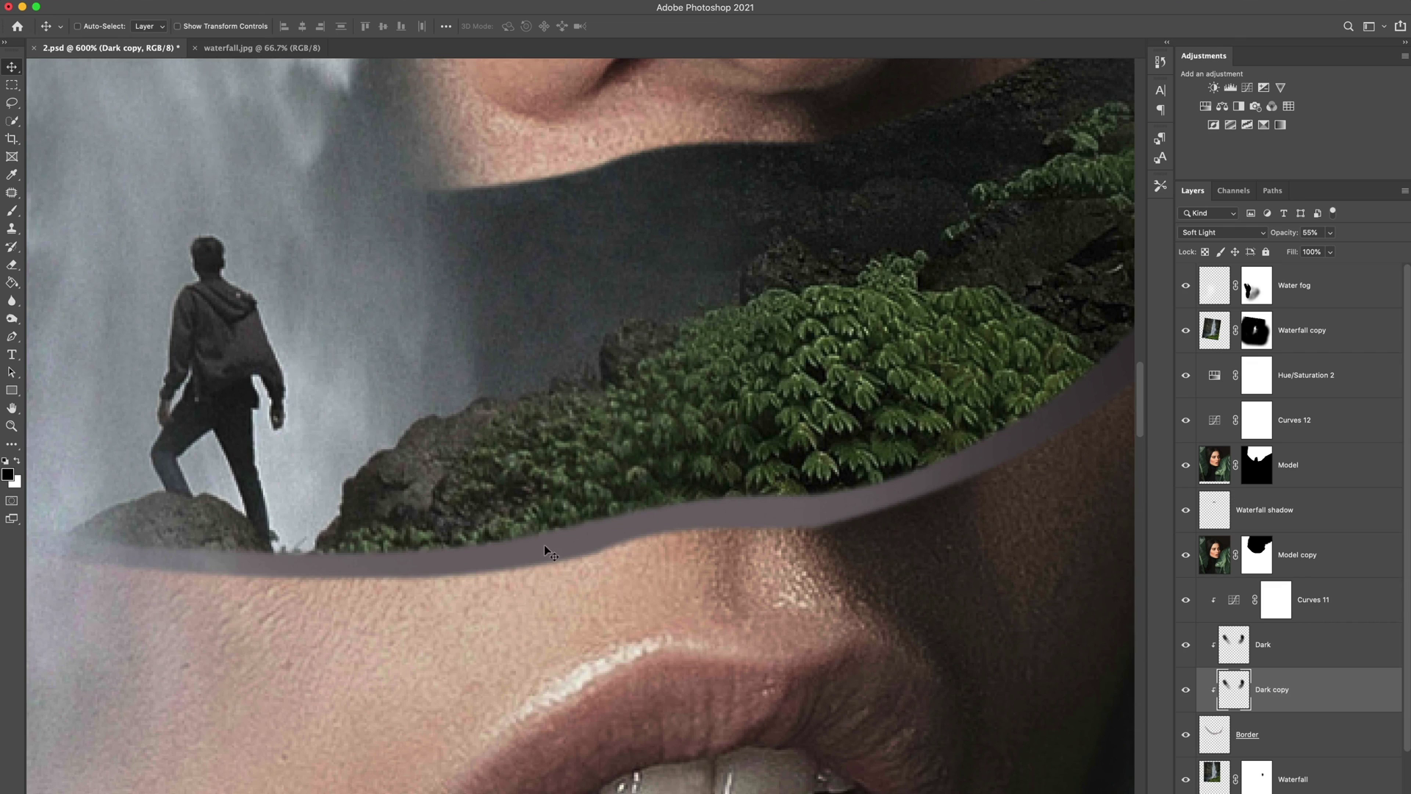
pyautogui.click(1219, 743)
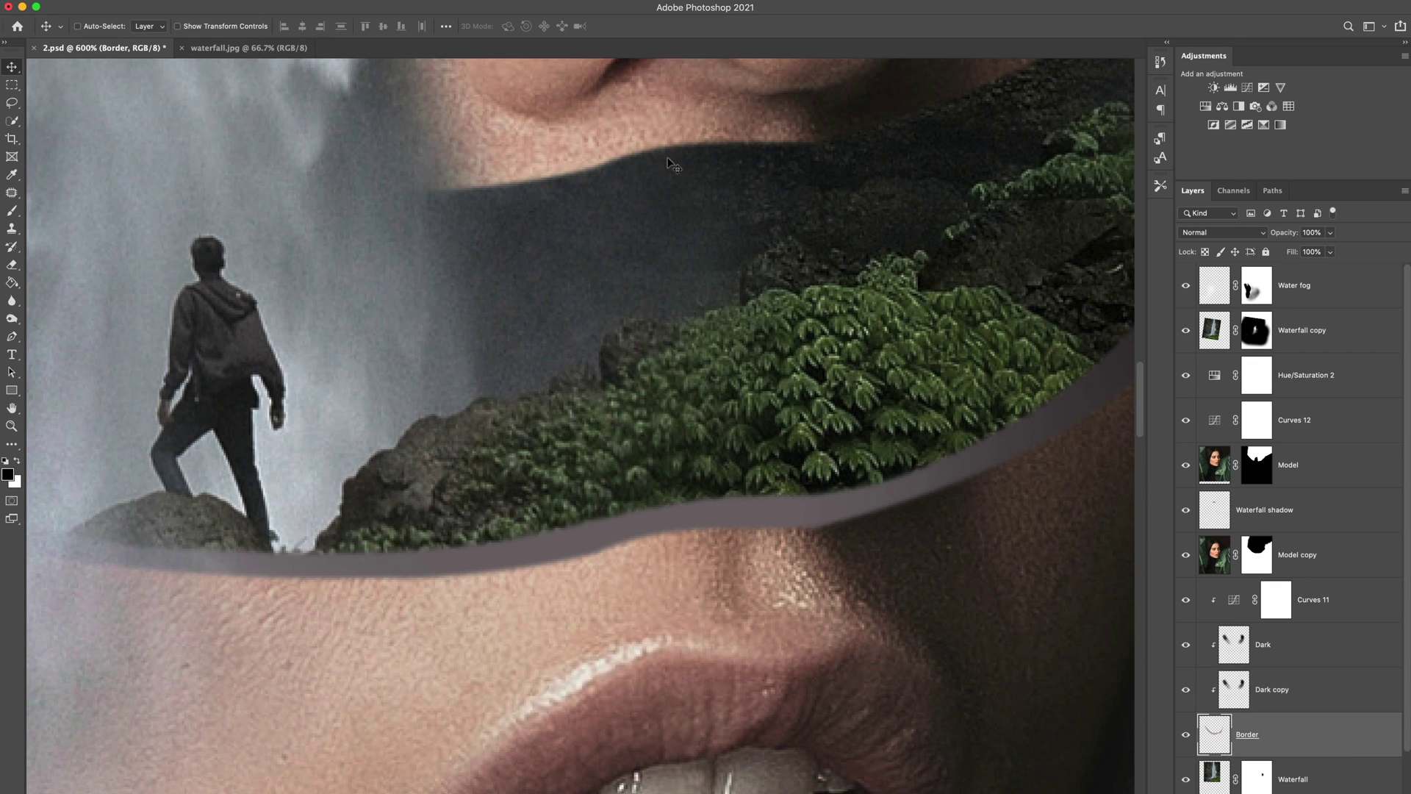
pyautogui.click(324, 7)
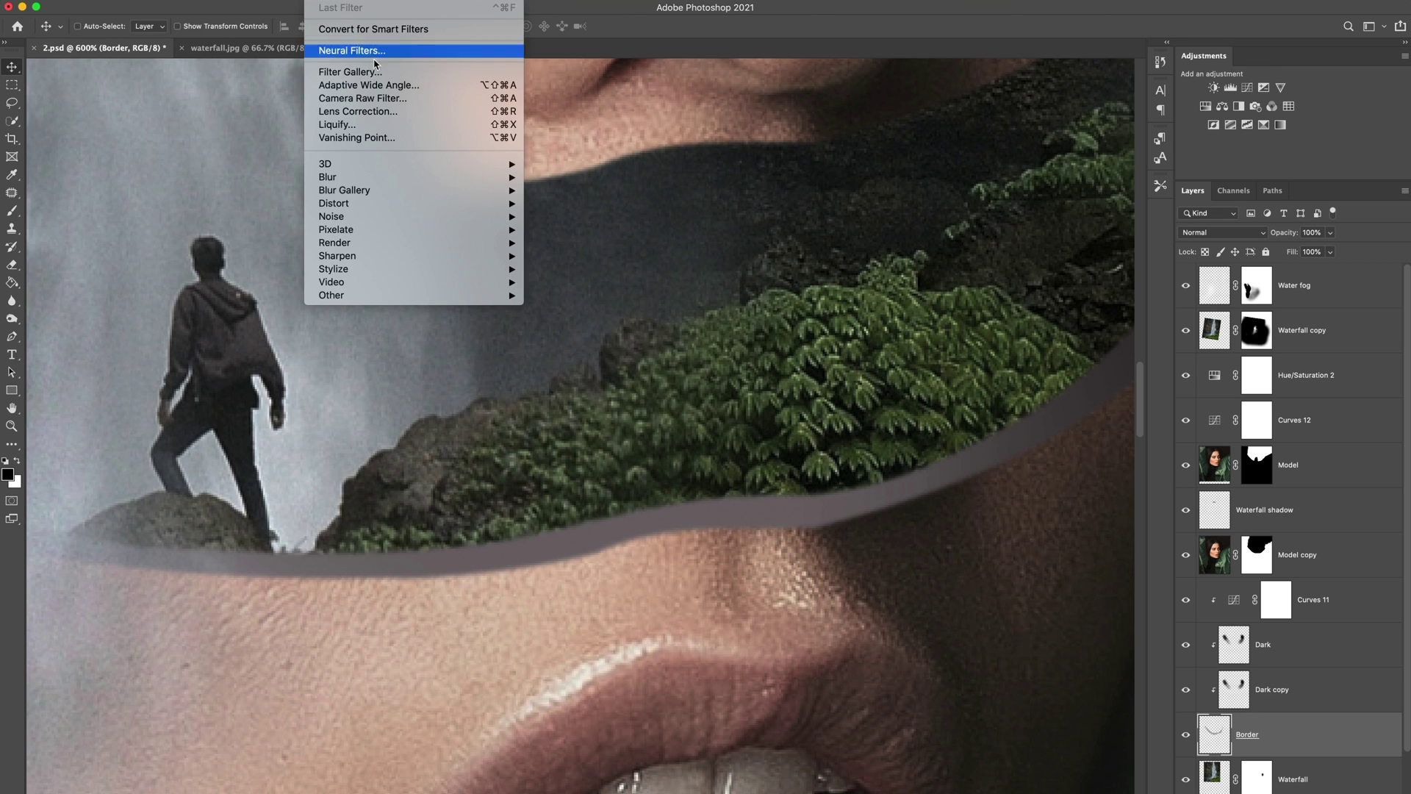
pyautogui.moveTo(463, 217)
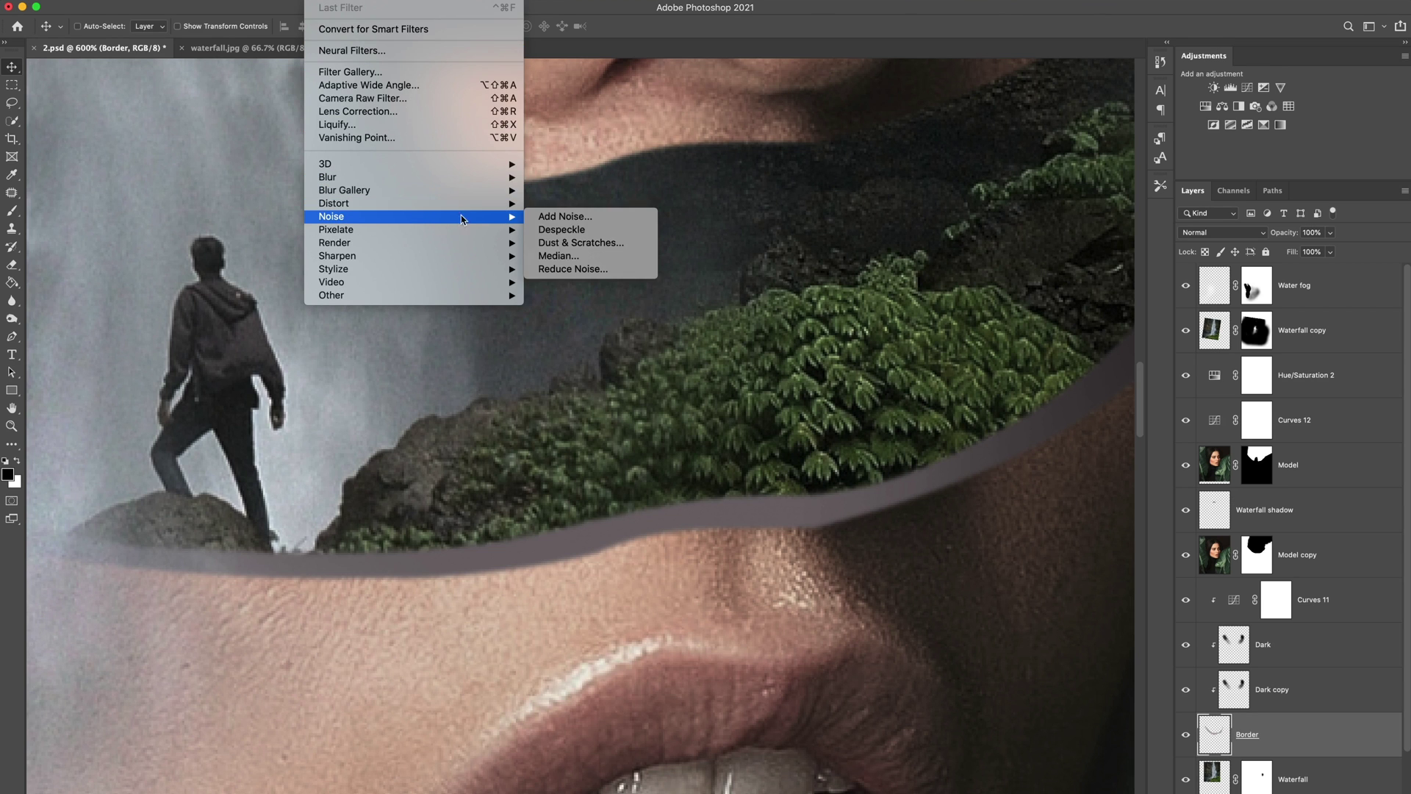
pyautogui.click(607, 217)
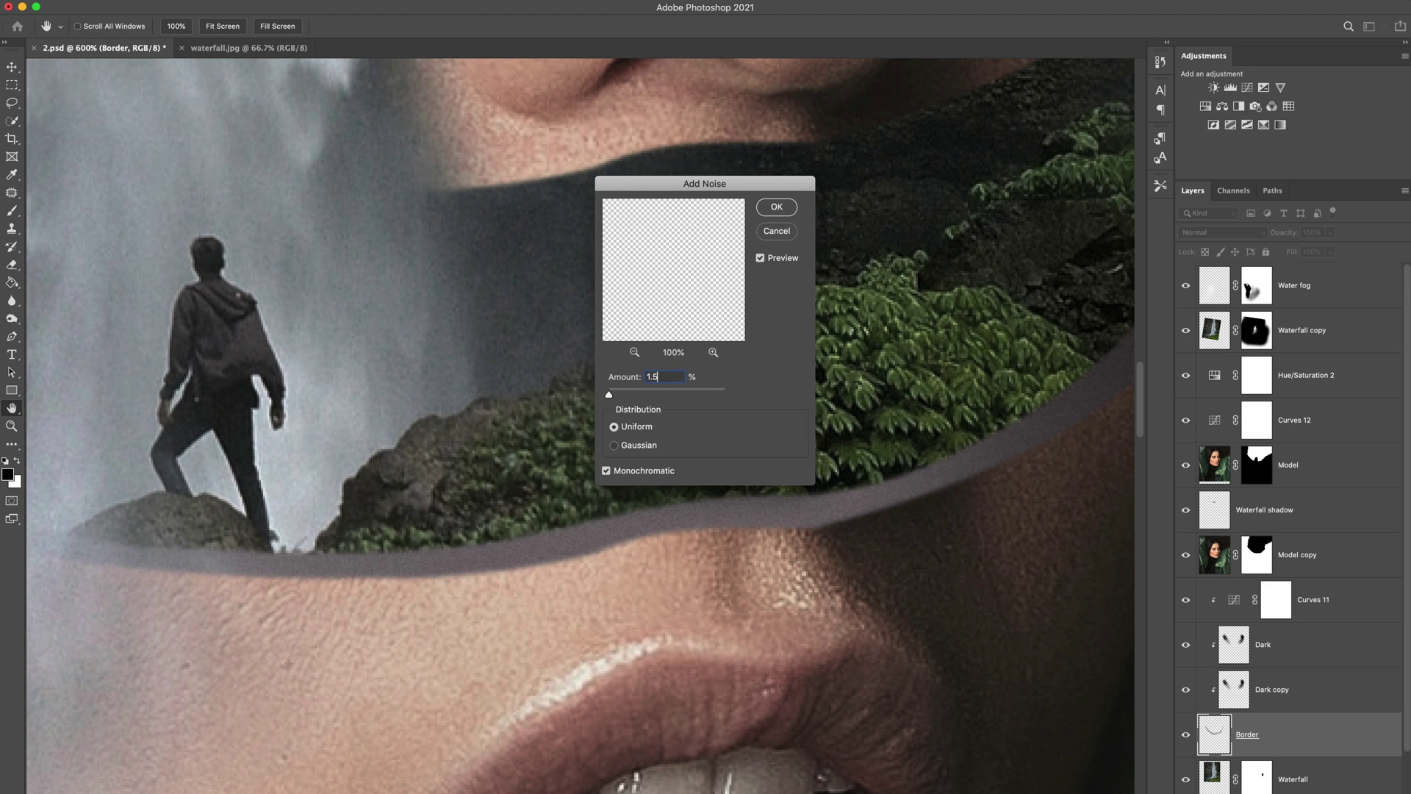
pyautogui.click(777, 209)
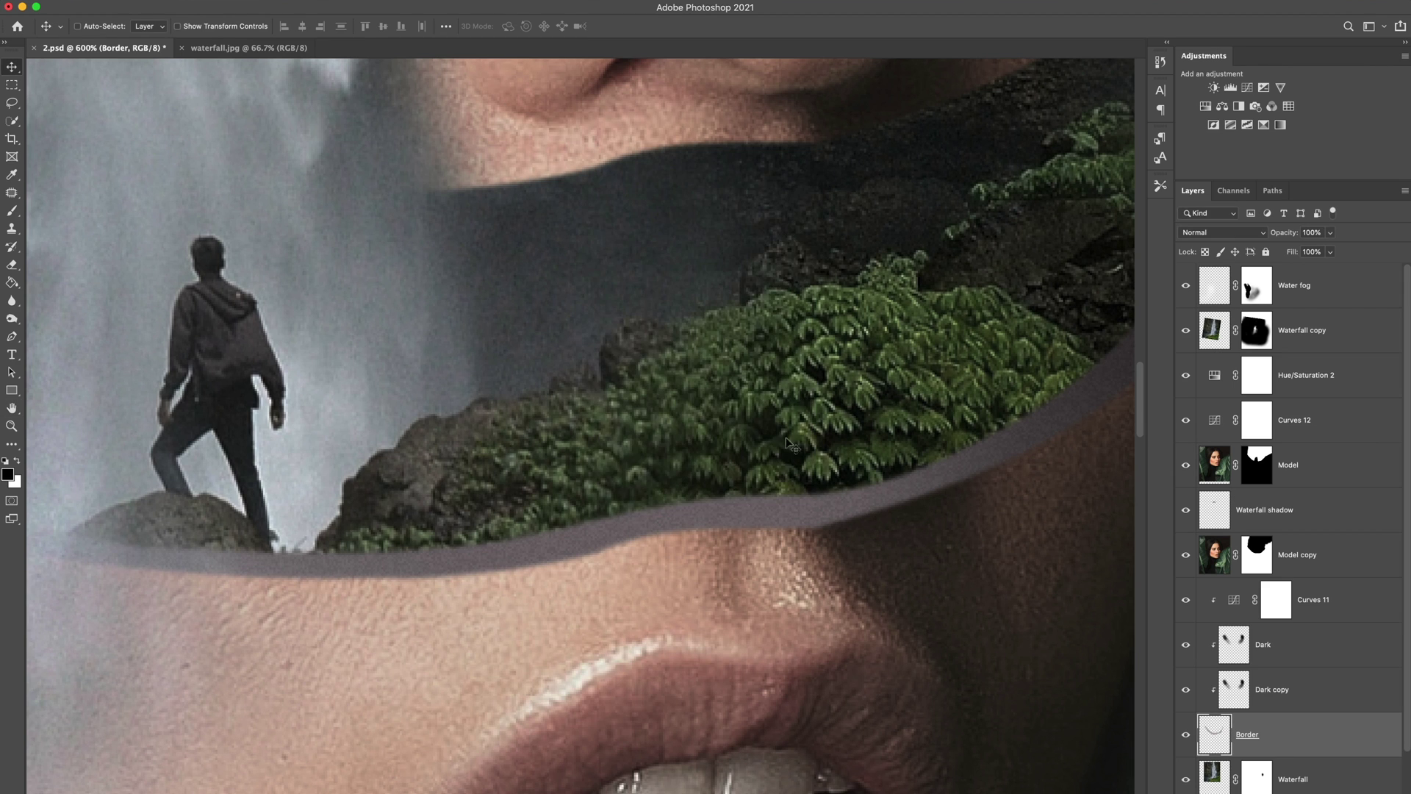
# Examine the border's noise texture against the surrounding skin and landscape at several magnifications.
pyautogui.press('super+minus')
pyautogui.press('super+minus')
pyautogui.press('super+minus')
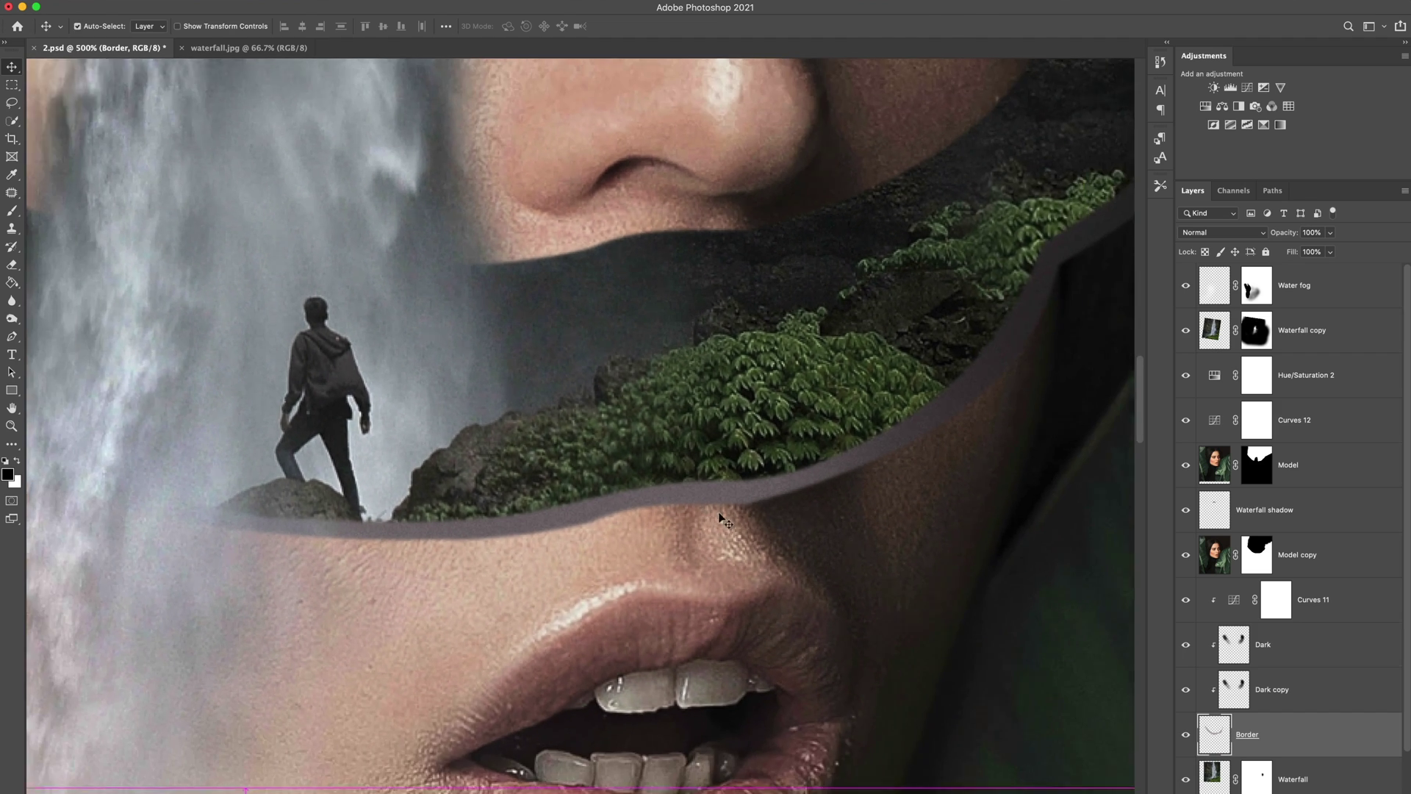
pyautogui.press('super+minus')
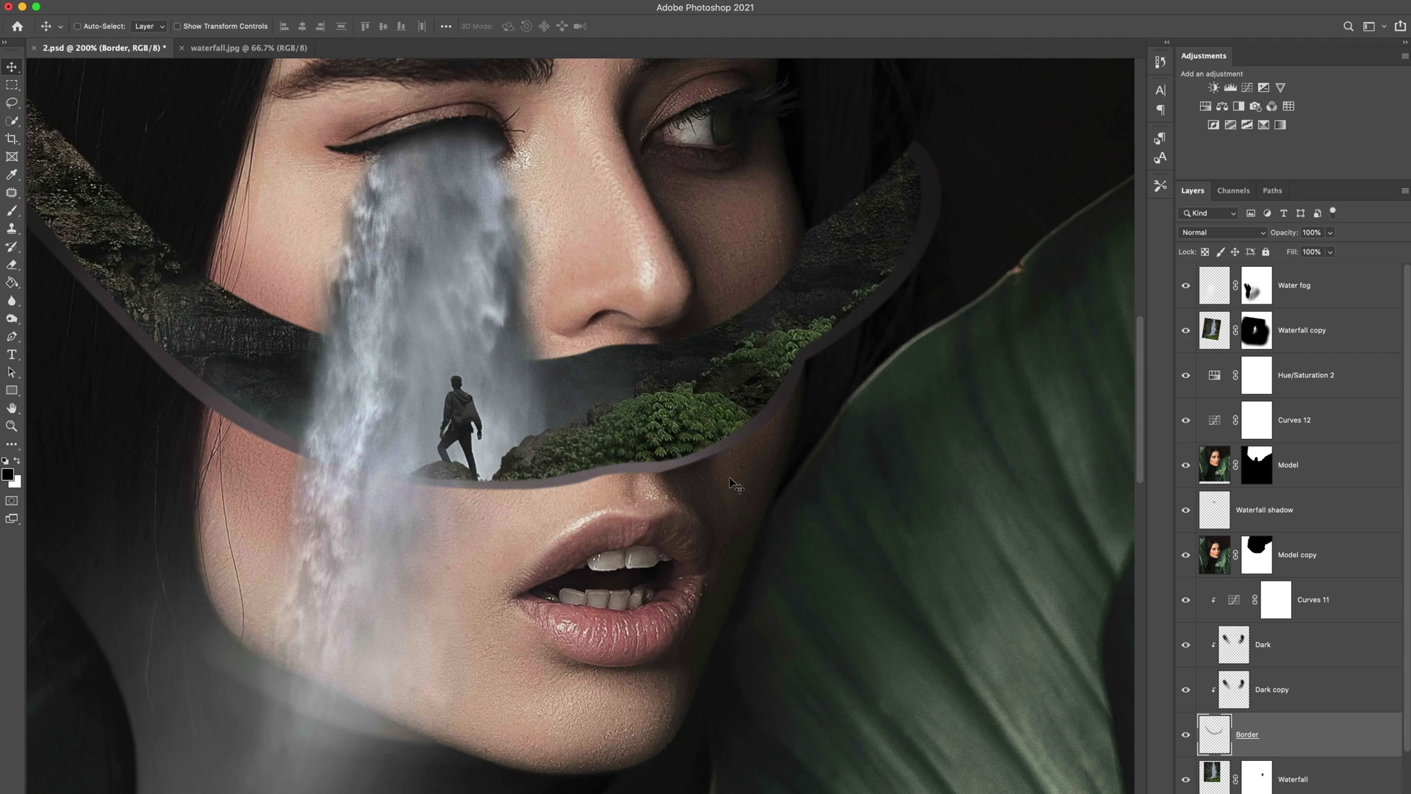
pyautogui.press('super+plus')
pyautogui.press('super+plus')
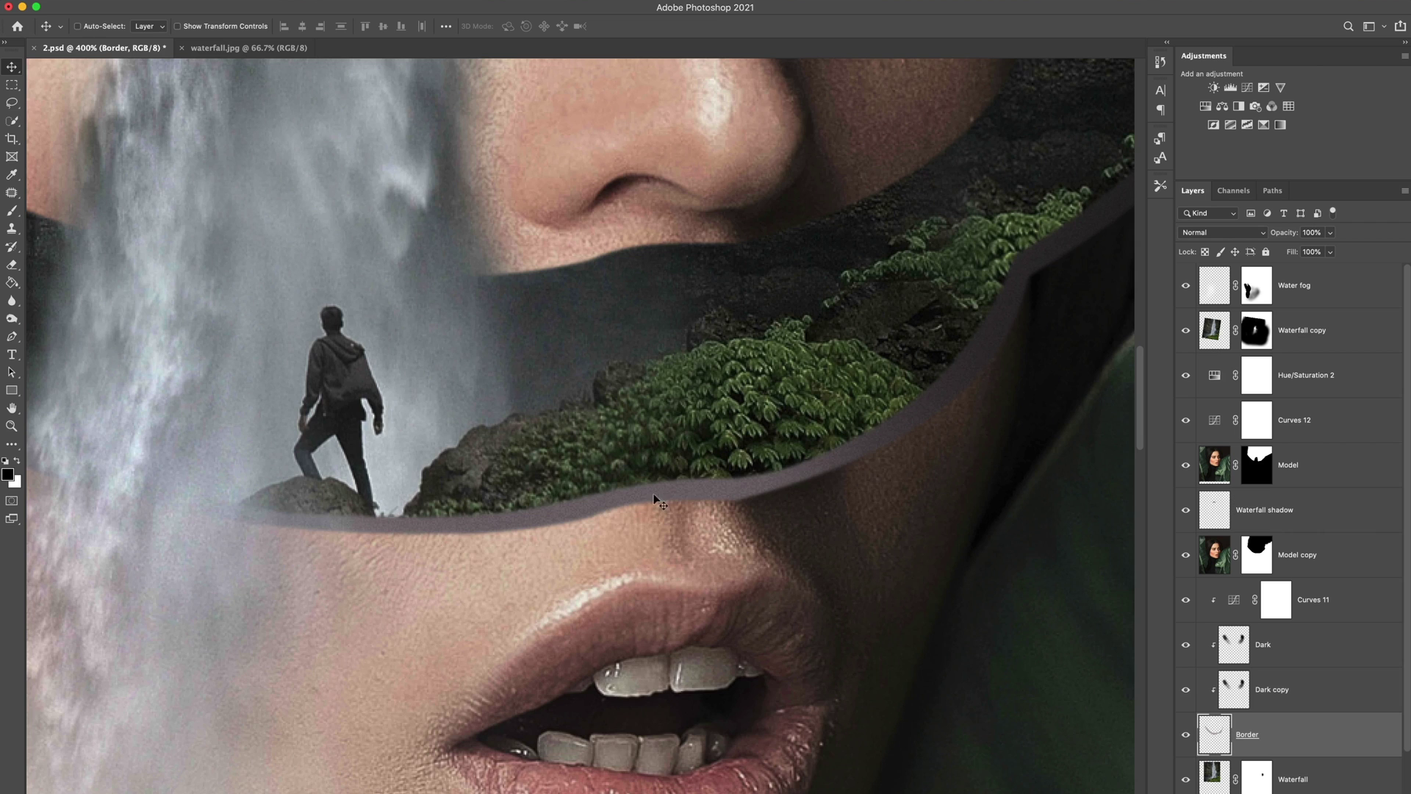
pyautogui.press('super+minus')
pyautogui.press('super+minus')
pyautogui.press('super+minus')
pyautogui.press('super+minus')
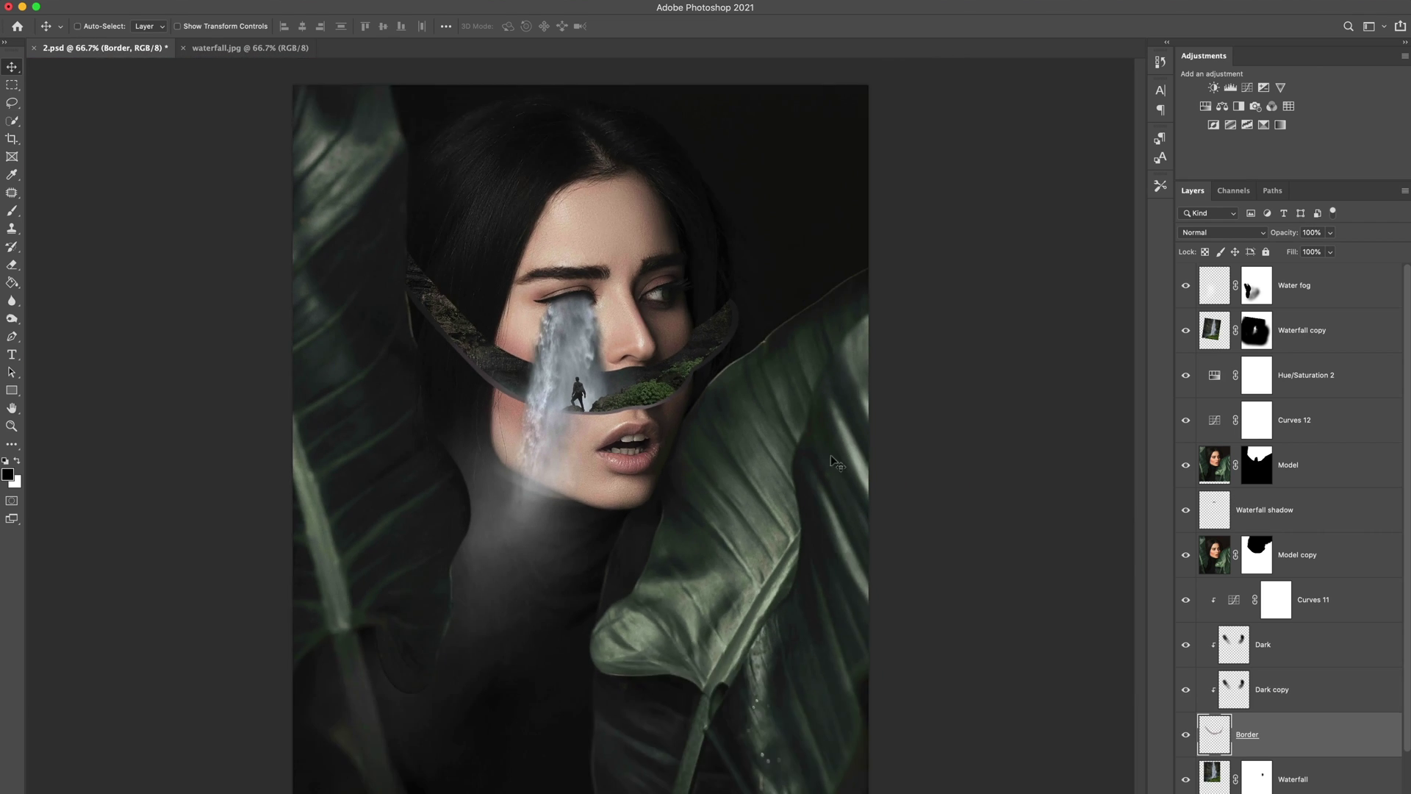
# Reduce the opacity of the Dark copy layer to lighten the shading on the border.
pyautogui.press('super+plus')
pyautogui.click(1247, 692)
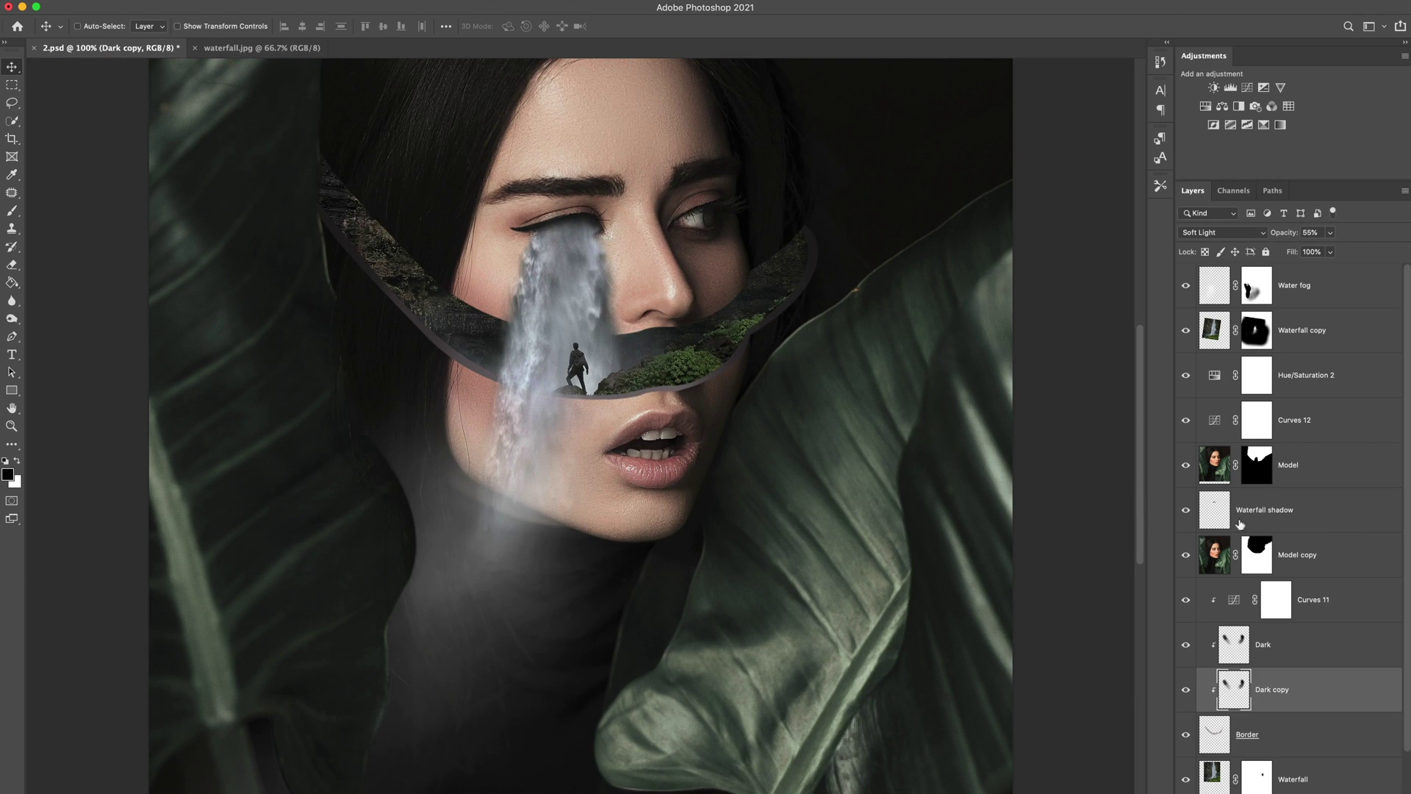
pyautogui.click(1330, 232)
# Add a new clipped layer above the existing Dark layer, name it Dark, and set its blend mode to Soft Light.
pyautogui.press('super+shift+alt+n')
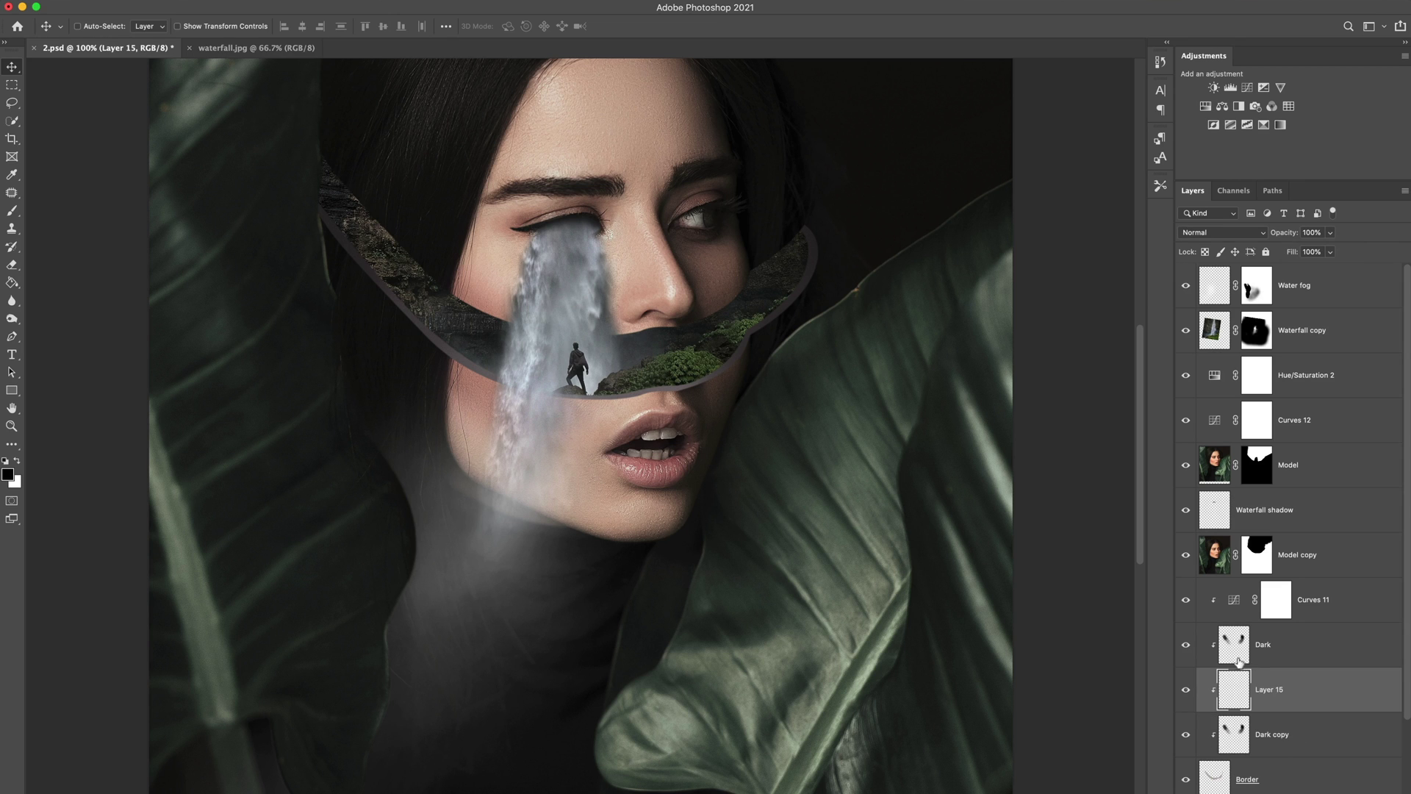
pyautogui.moveTo(1232, 685); pyautogui.dragTo(1246, 644)
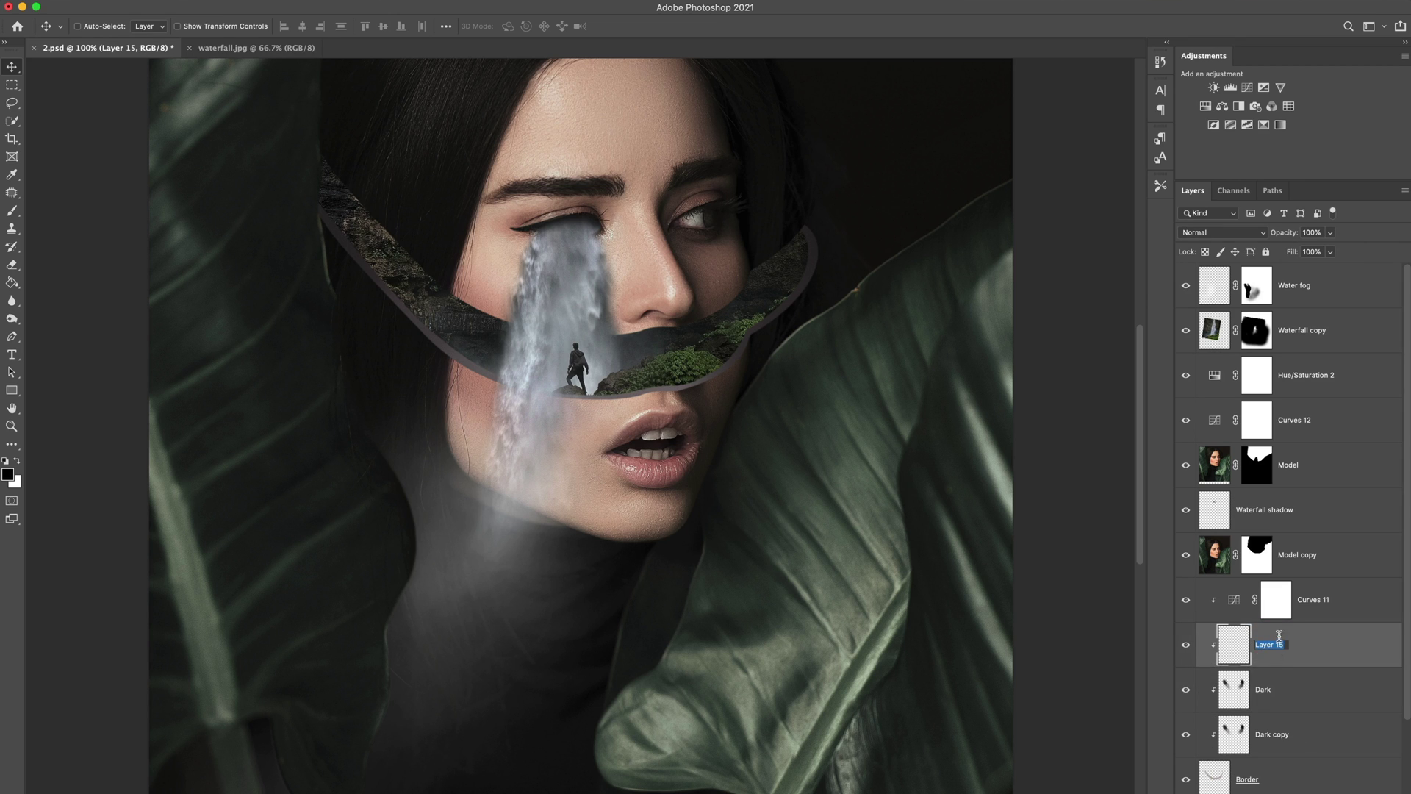
pyautogui.write('Dark')
pyautogui.press('Return')
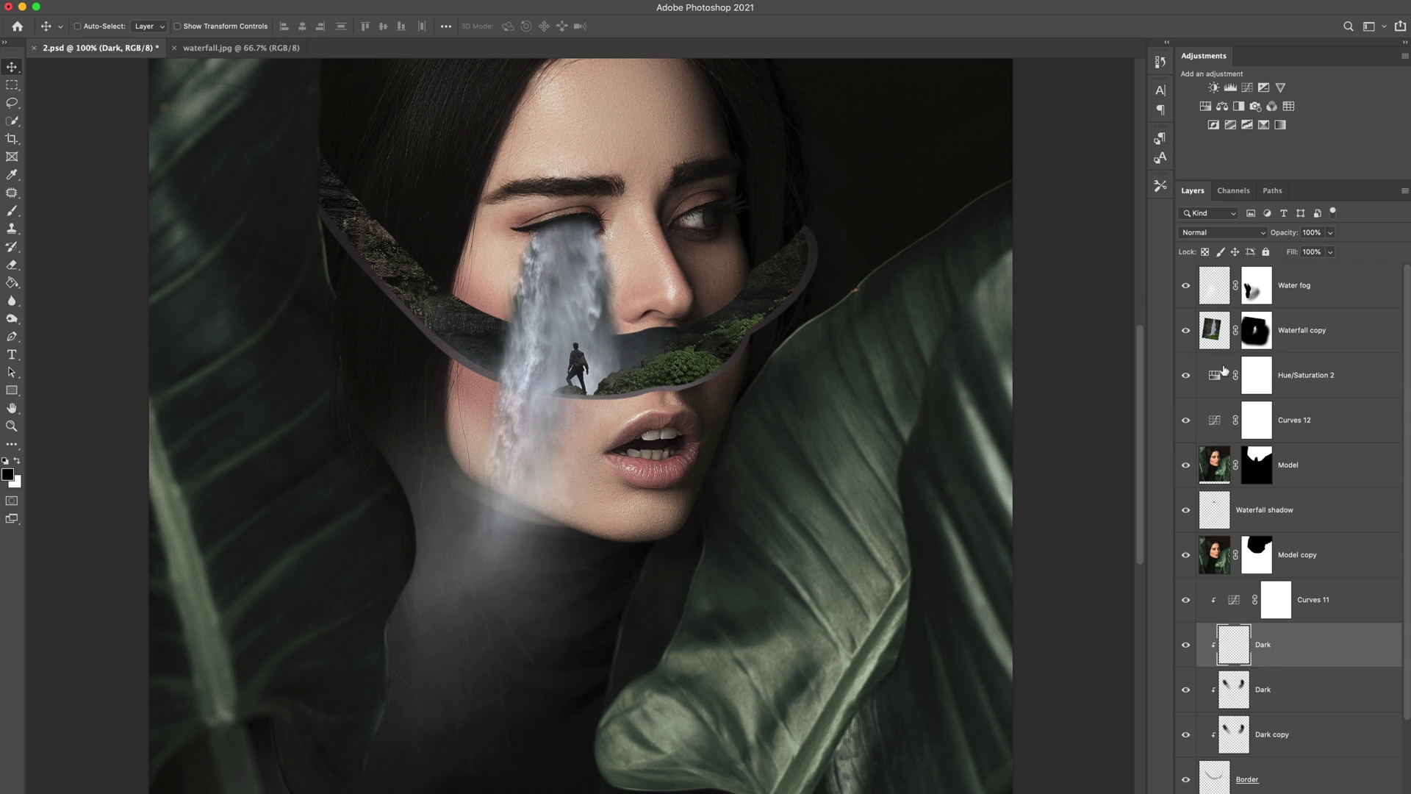
pyautogui.click(1218, 233)
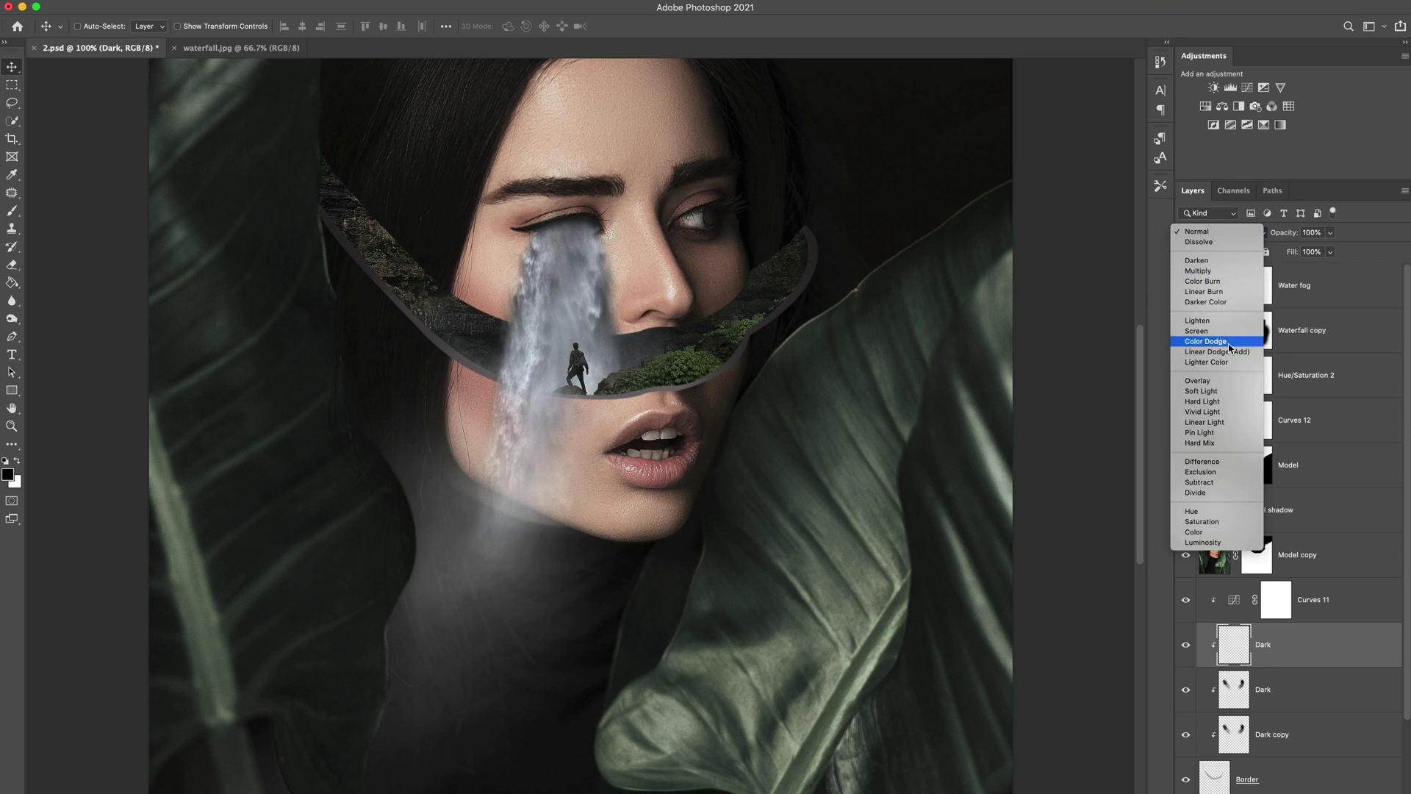
pyautogui.click(1209, 392)
# Darken the upper ends of the border on the new Dark layer using a soft 500 px black brush at 40% opacity.
pyautogui.press('b')
pyautogui.press(']')
pyautogui.press(']')
pyautogui.press(']')
pyautogui.press(']')
pyautogui.press(']')
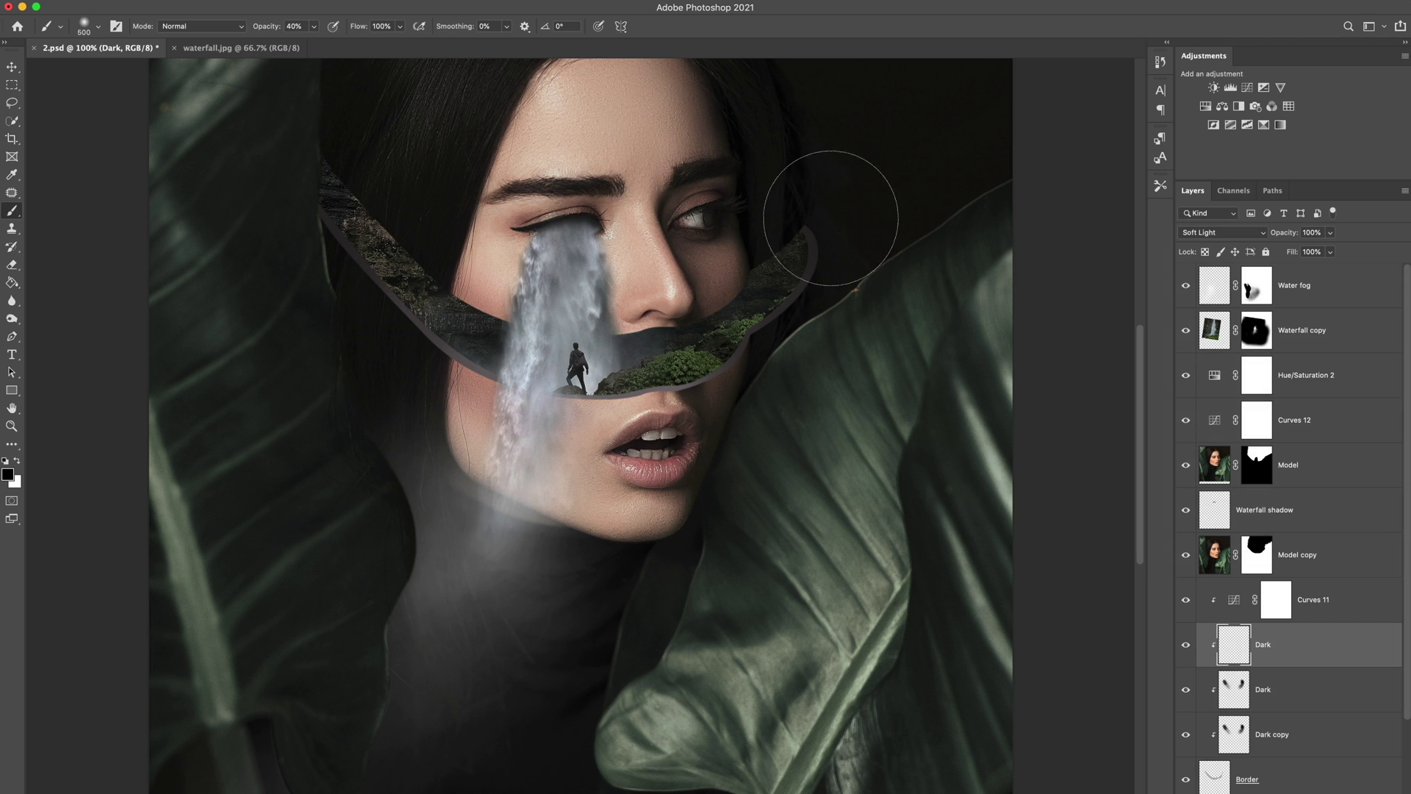
pyautogui.moveTo(830, 218)
pyautogui.mouseDown()
pyautogui.moveTo(860, 207)
pyautogui.moveTo(847, 179)
pyautogui.moveTo(795, 145)
pyautogui.moveTo(788, 166)
pyautogui.moveTo(829, 186)
pyautogui.mouseUp()
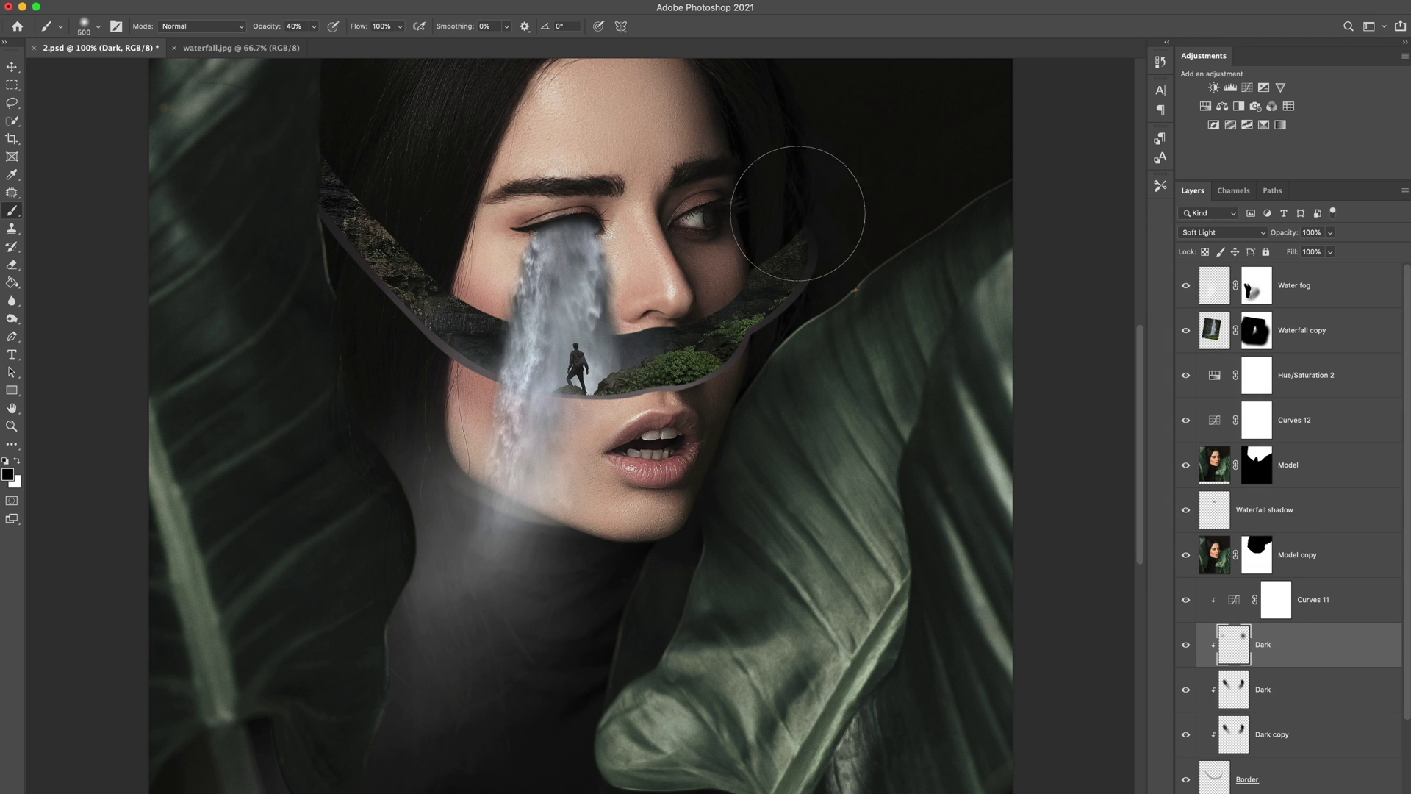
# Examine the darkened border ends against the hair and leaves at several magnifications.
pyautogui.press('super+minus')
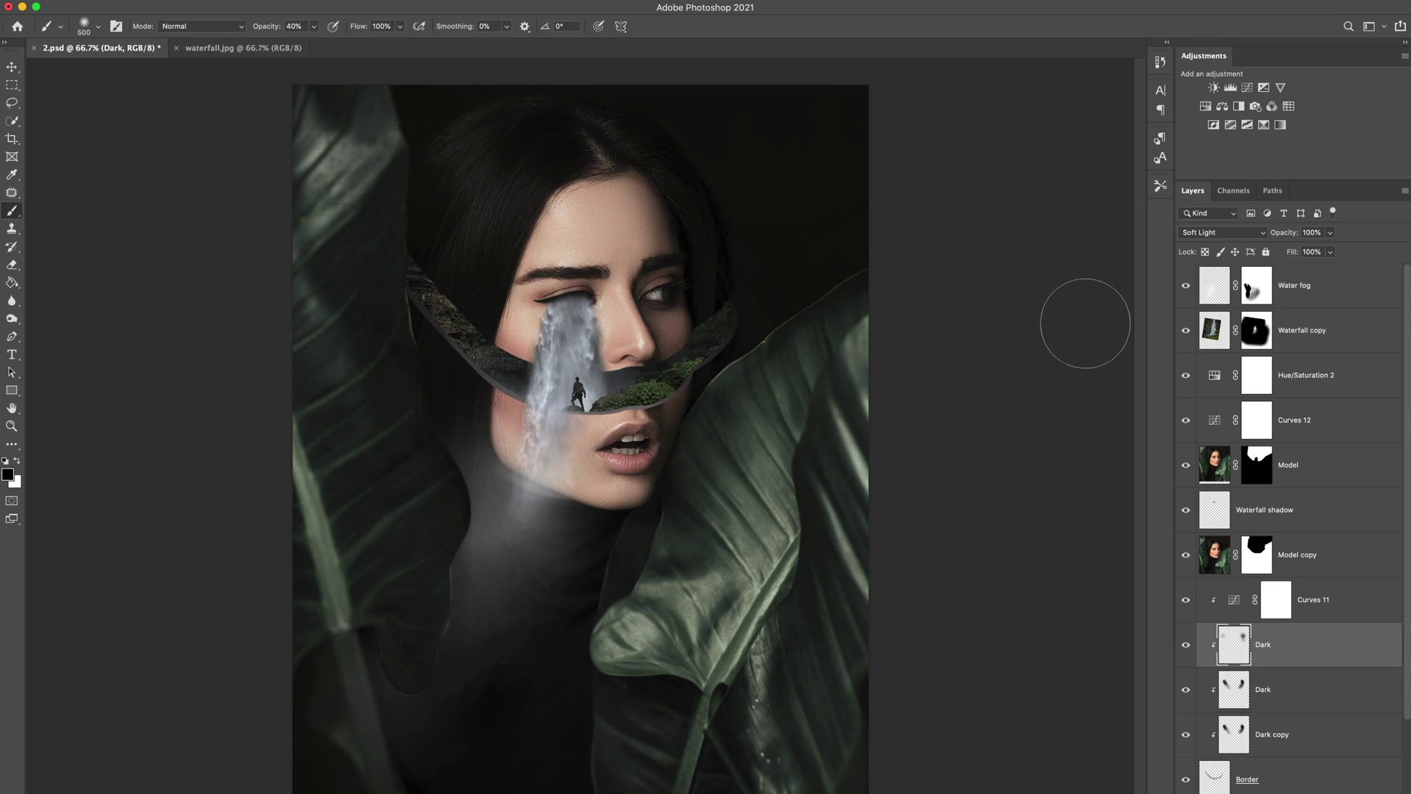
pyautogui.press('super+minus')
pyautogui.press('super+plus')
pyautogui.press('super+plus')
pyautogui.press('super+equal')
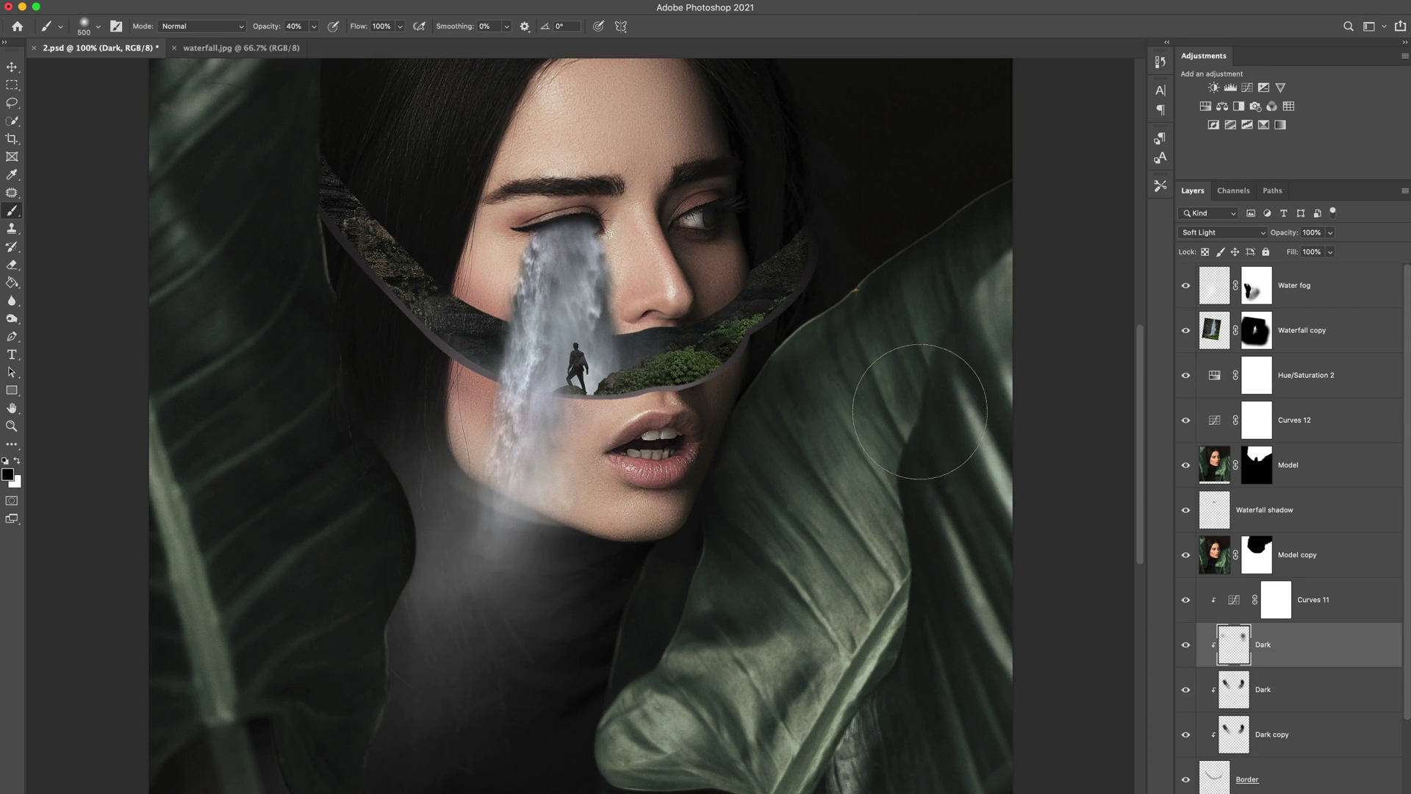
pyautogui.press('v')
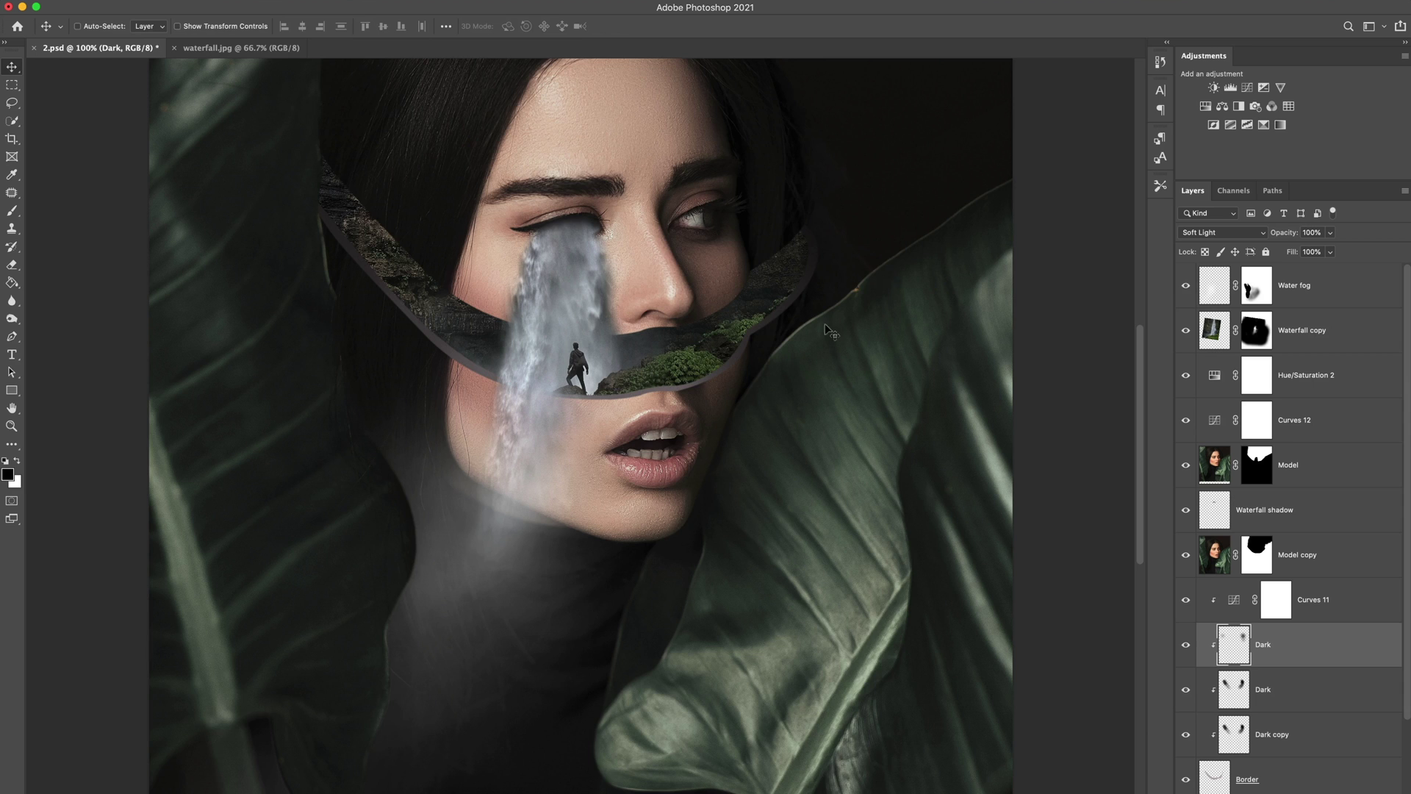
pyautogui.moveTo(769, 338); pyautogui.dragTo(764, 463)
pyautogui.press('super+minus')
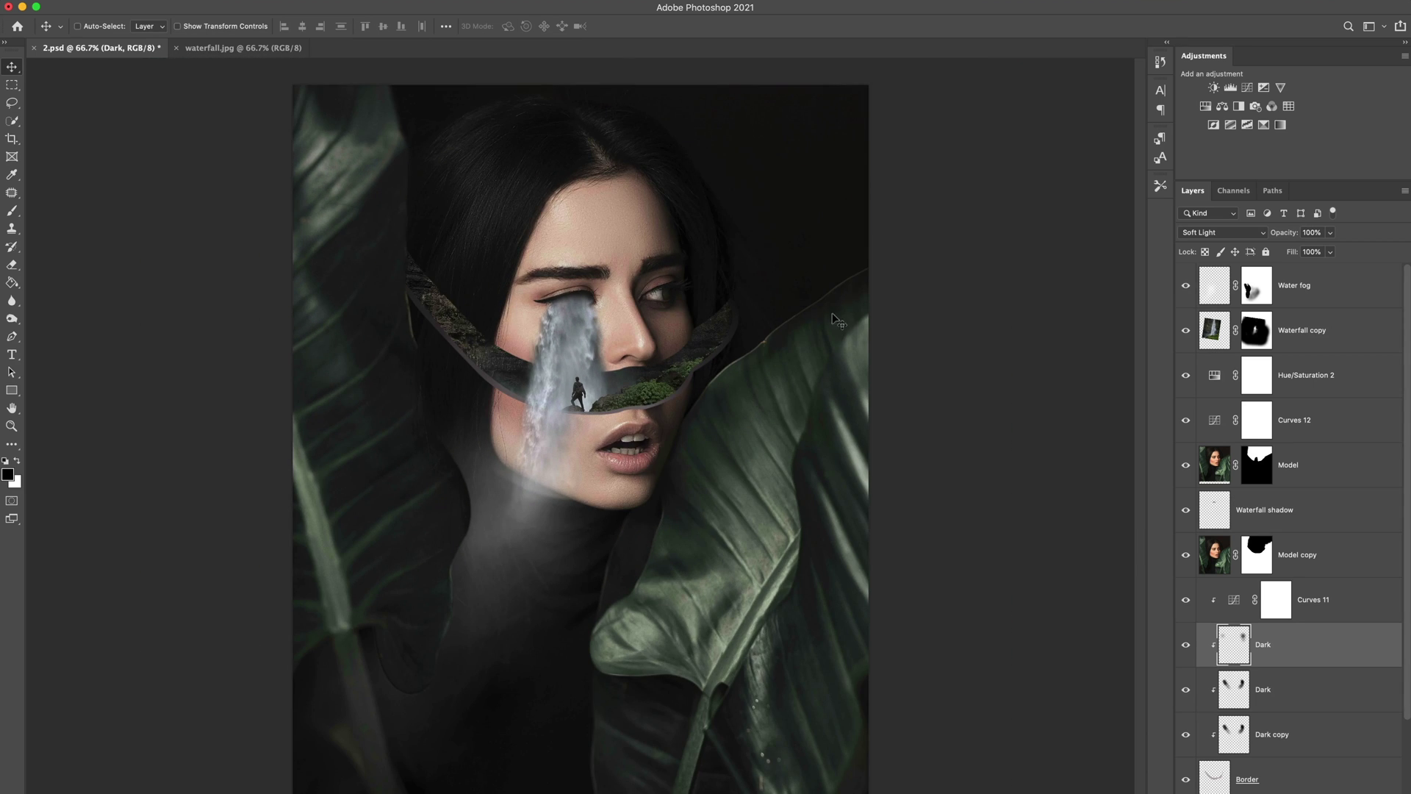
# Add a new layer named Clouds directly above the Water fog layer.
pyautogui.click(1219, 290)
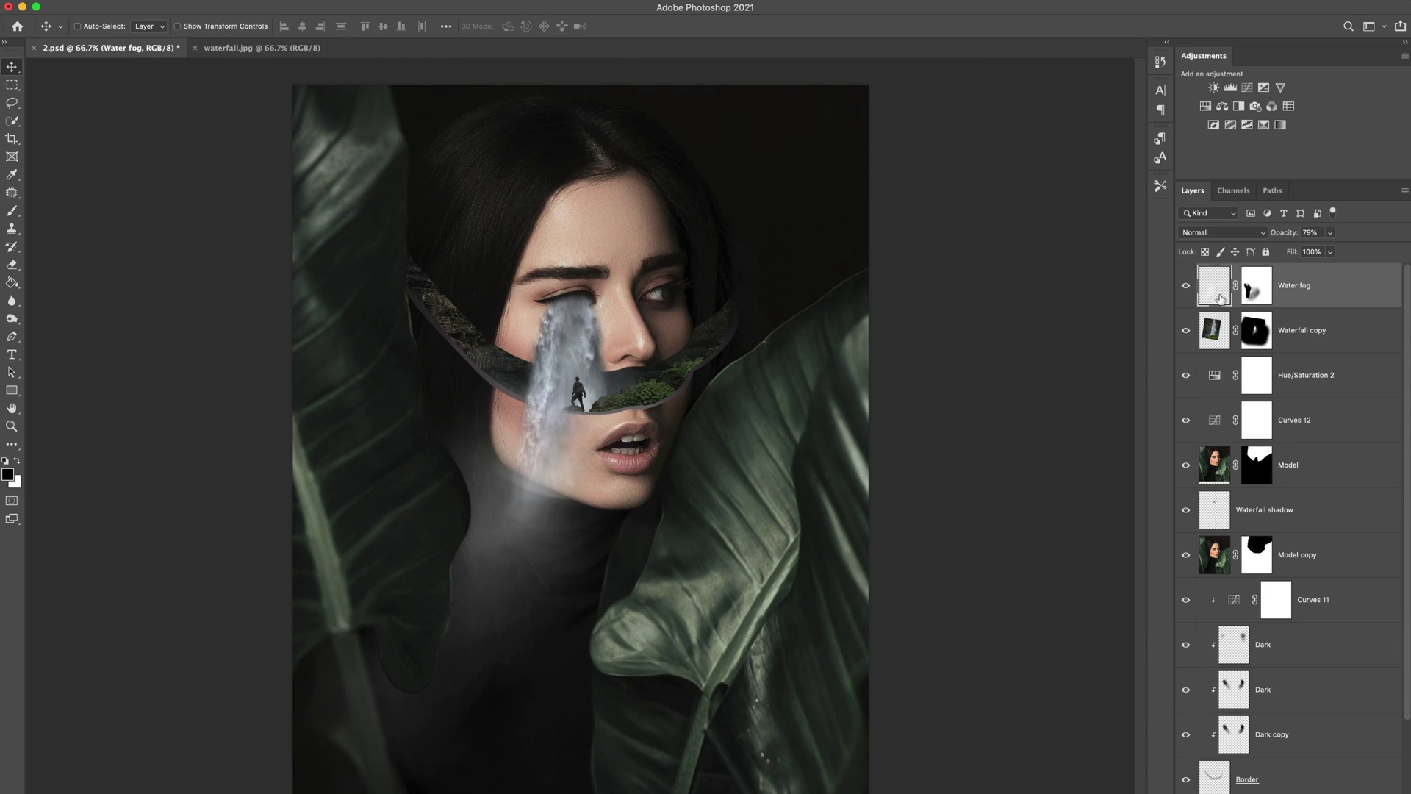
pyautogui.press('super+shift+alt+n')
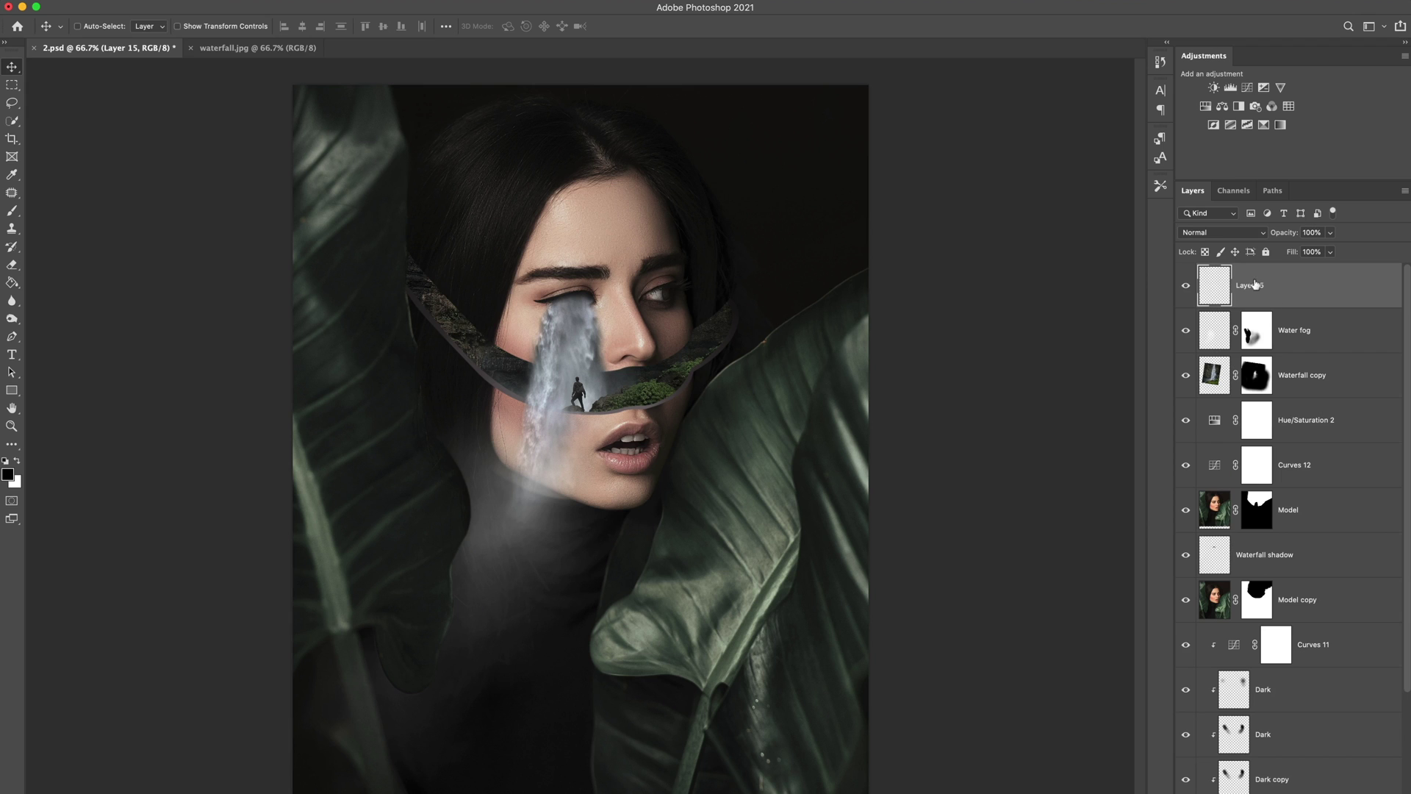
pyautogui.write('Clouds')
pyautogui.press('Return')
# Choose the JRFOG4 fog brush and reduce its size to 1000 px.
pyautogui.press('b')
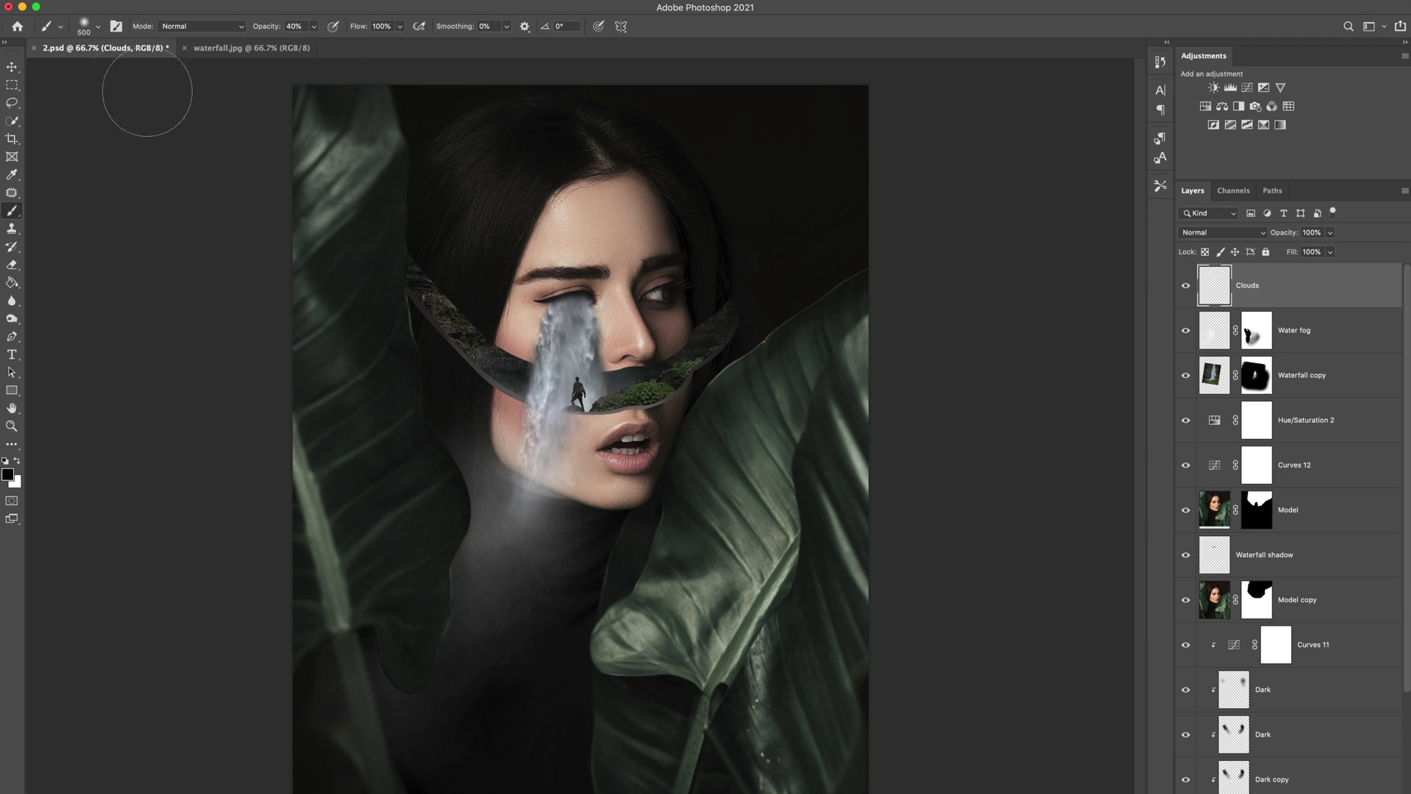
pyautogui.click(102, 27)
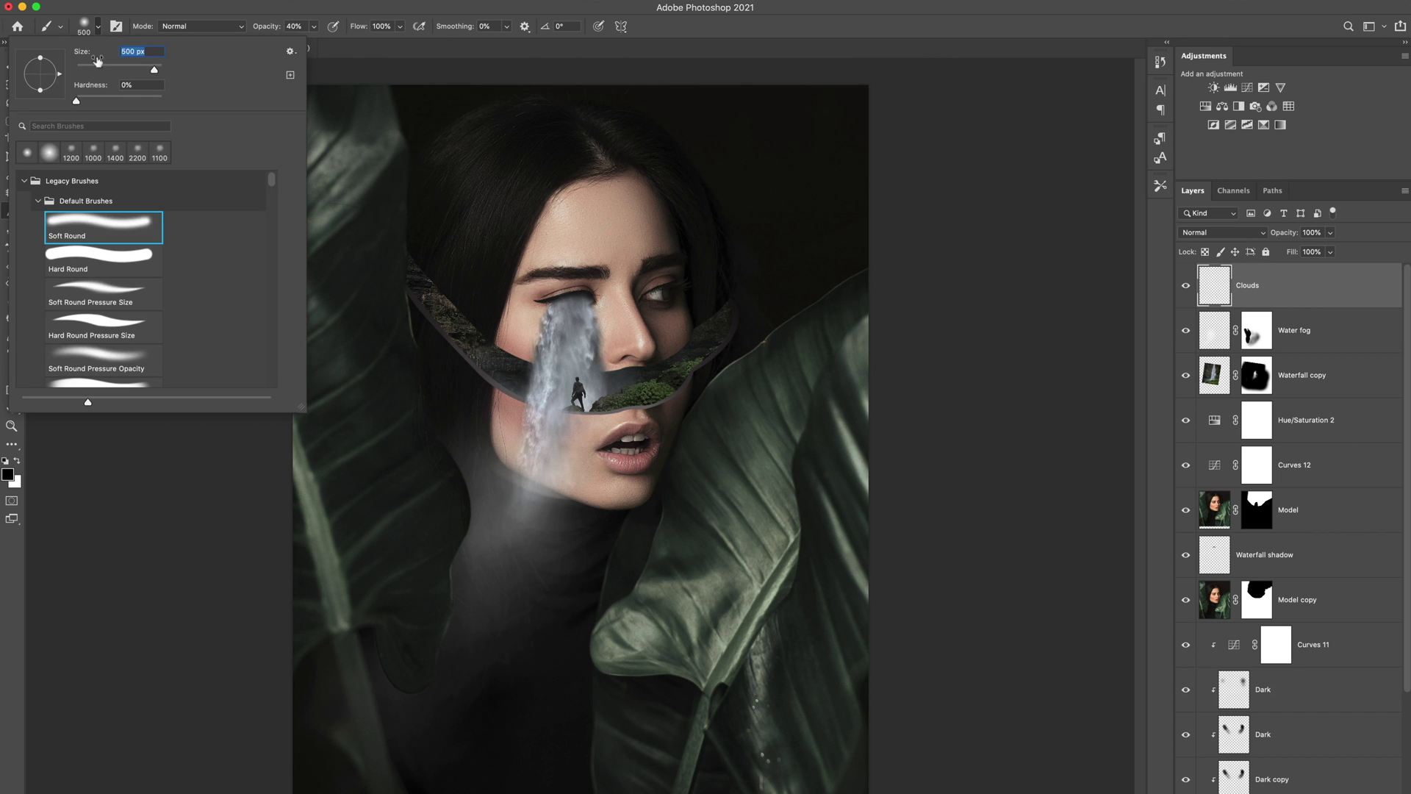
pyautogui.scroll(-10, 161, 298)
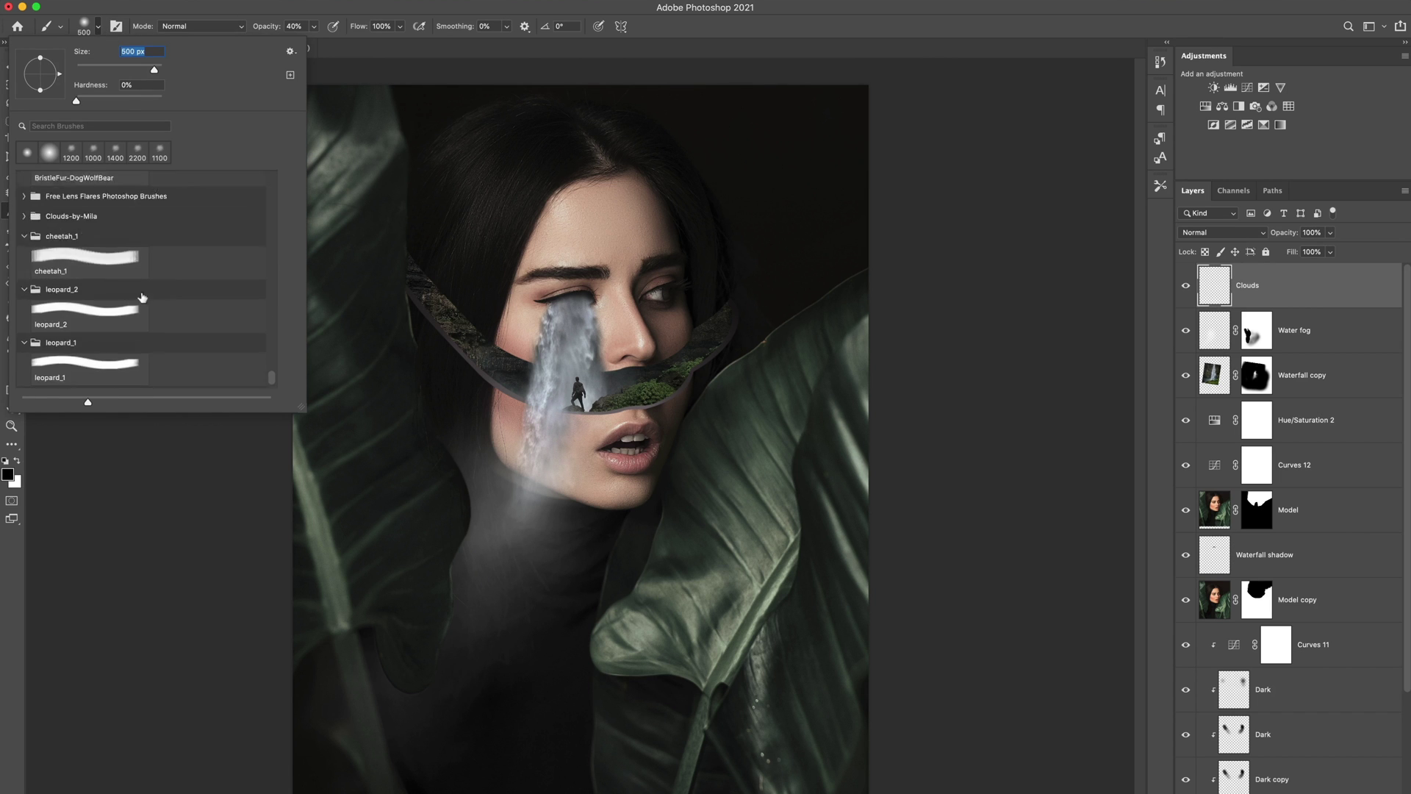
pyautogui.scroll(-8, 137, 297)
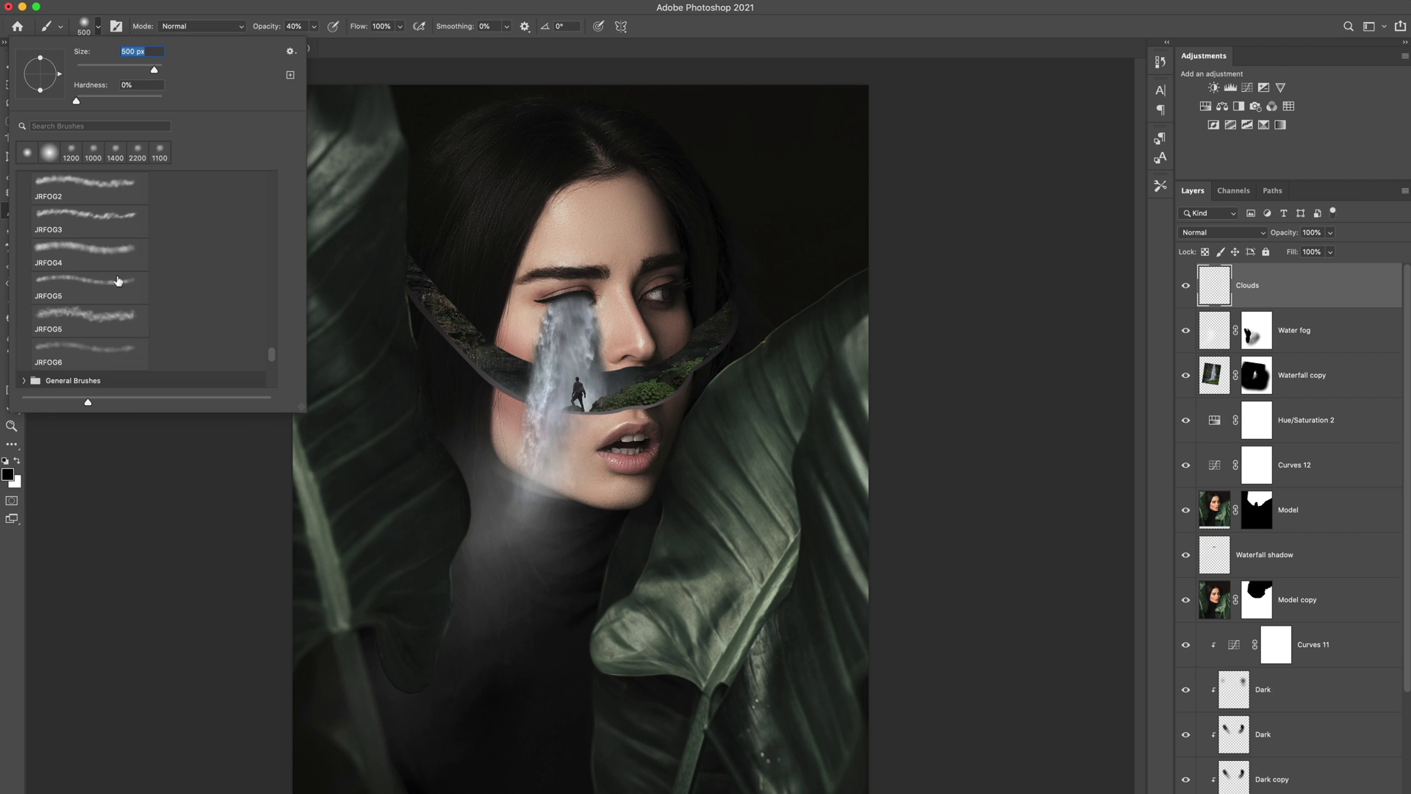
pyautogui.scroll(1, 127, 311)
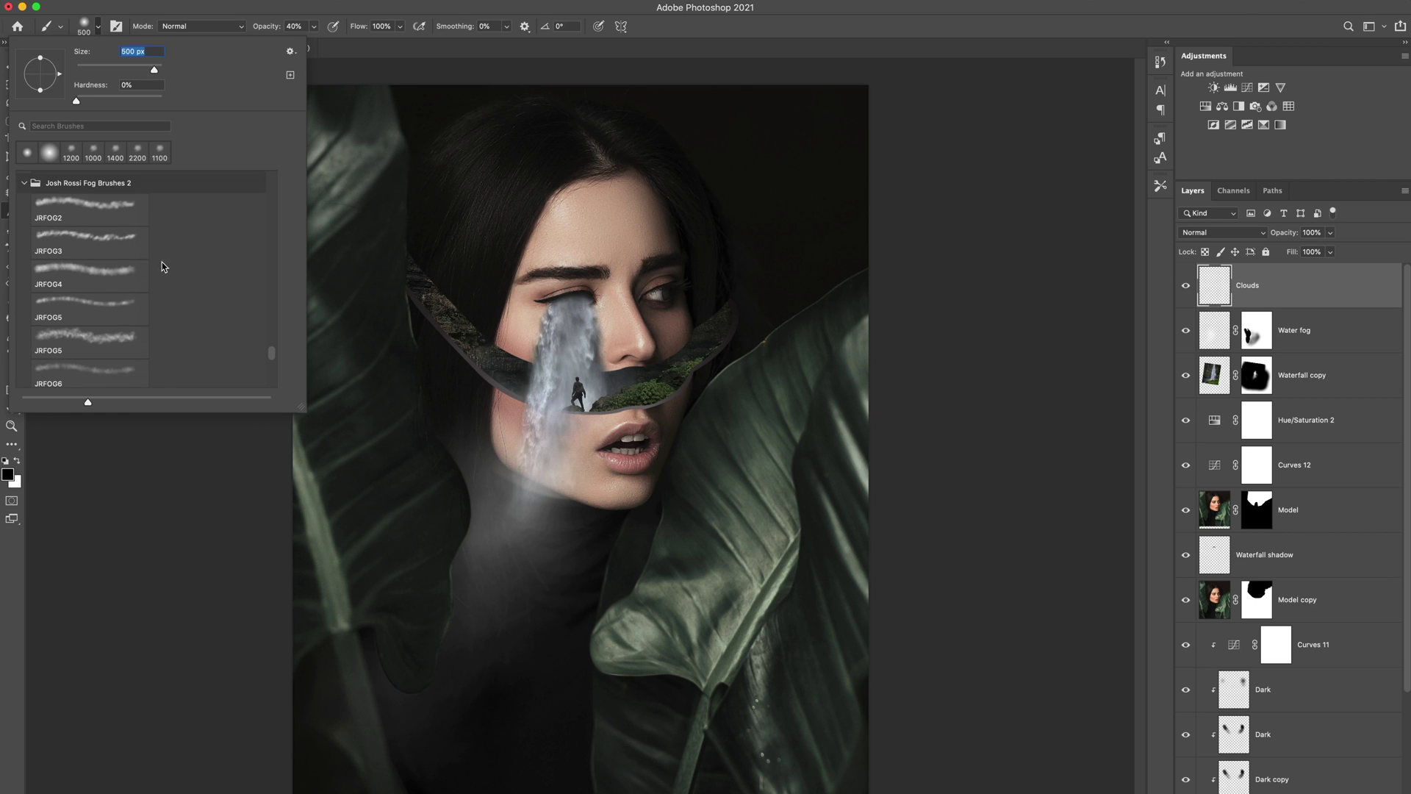
pyautogui.click(91, 276)
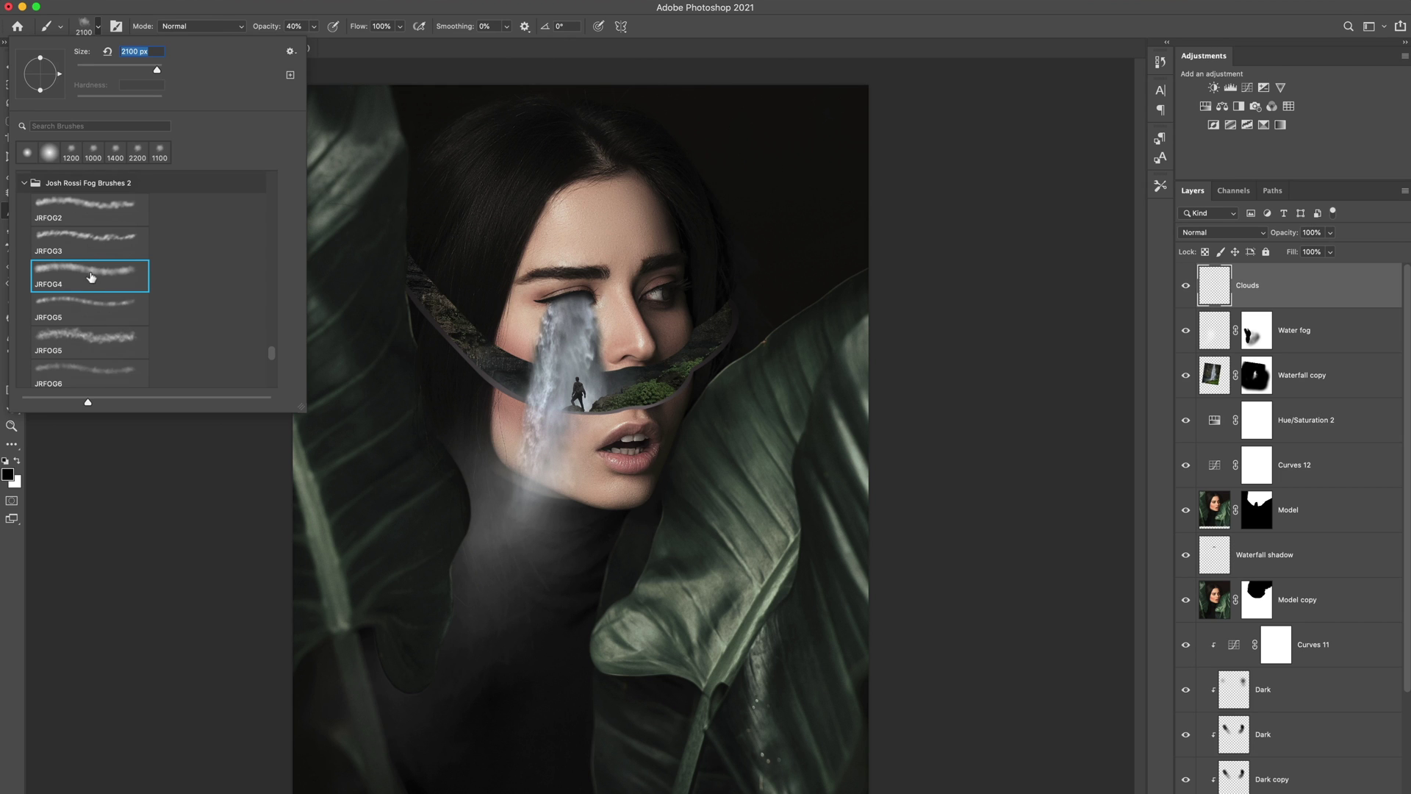
pyautogui.press('Return')
pyautogui.press('[')
pyautogui.press('[')
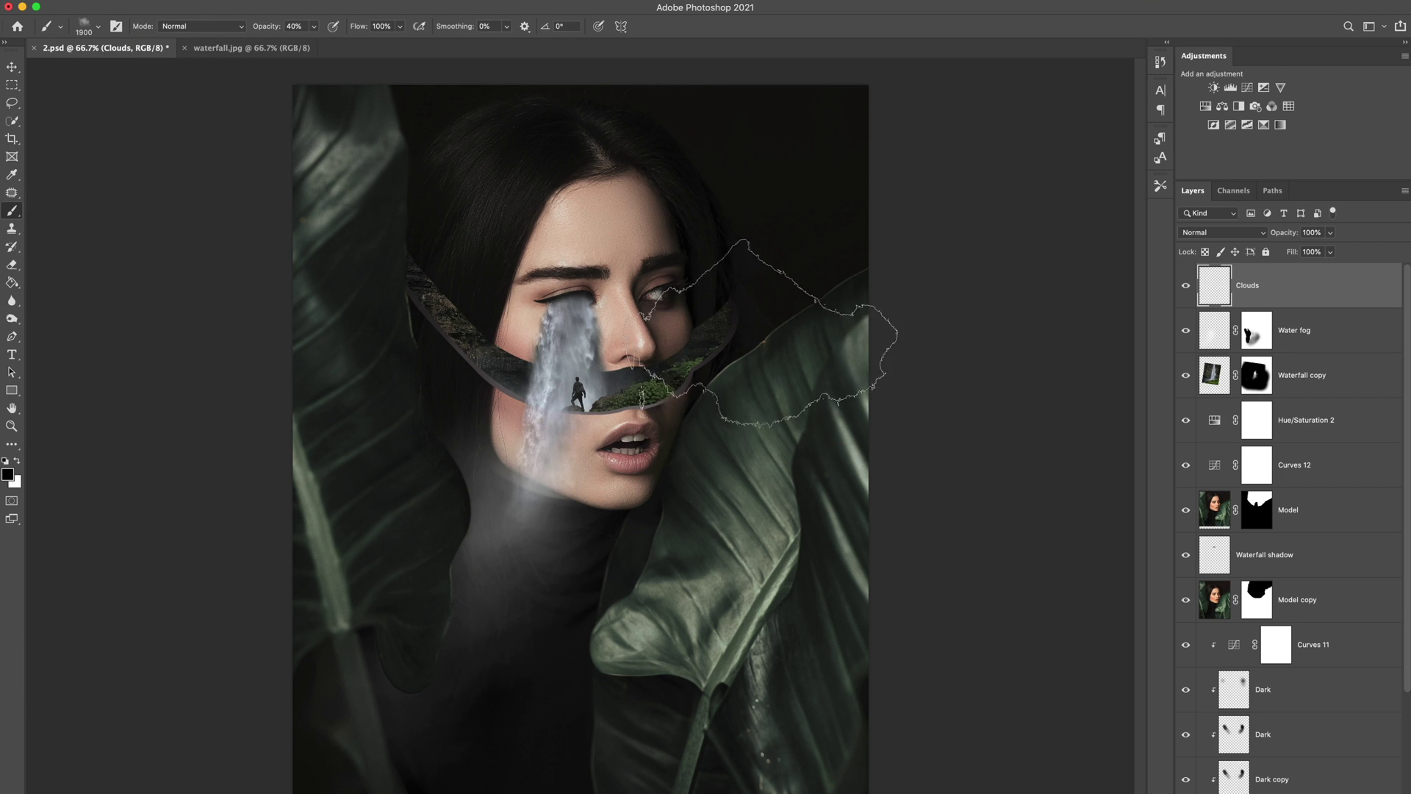
pyautogui.press('[')
pyautogui.press('[')
pyautogui.press('[')
pyautogui.press('[')
pyautogui.press('[')
pyautogui.press('[')
pyautogui.press('[')
pyautogui.press('[')
pyautogui.press('[')
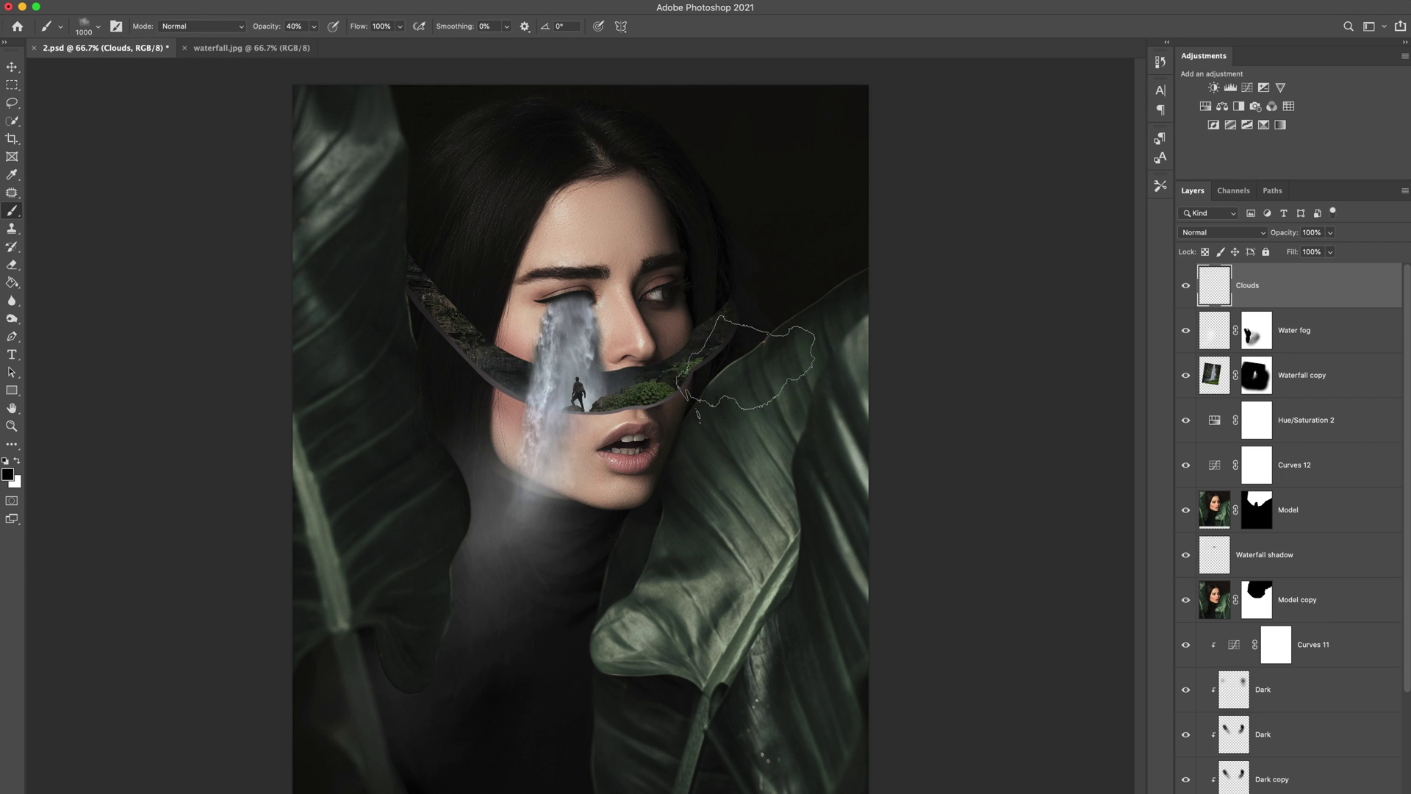
# Stamp white clouds at 100% brush opacity over the border's end beside the right-hand leaf, using 1000 and 600 px sizes.
pyautogui.press('0')
pyautogui.press('x')
pyautogui.click(742, 327)
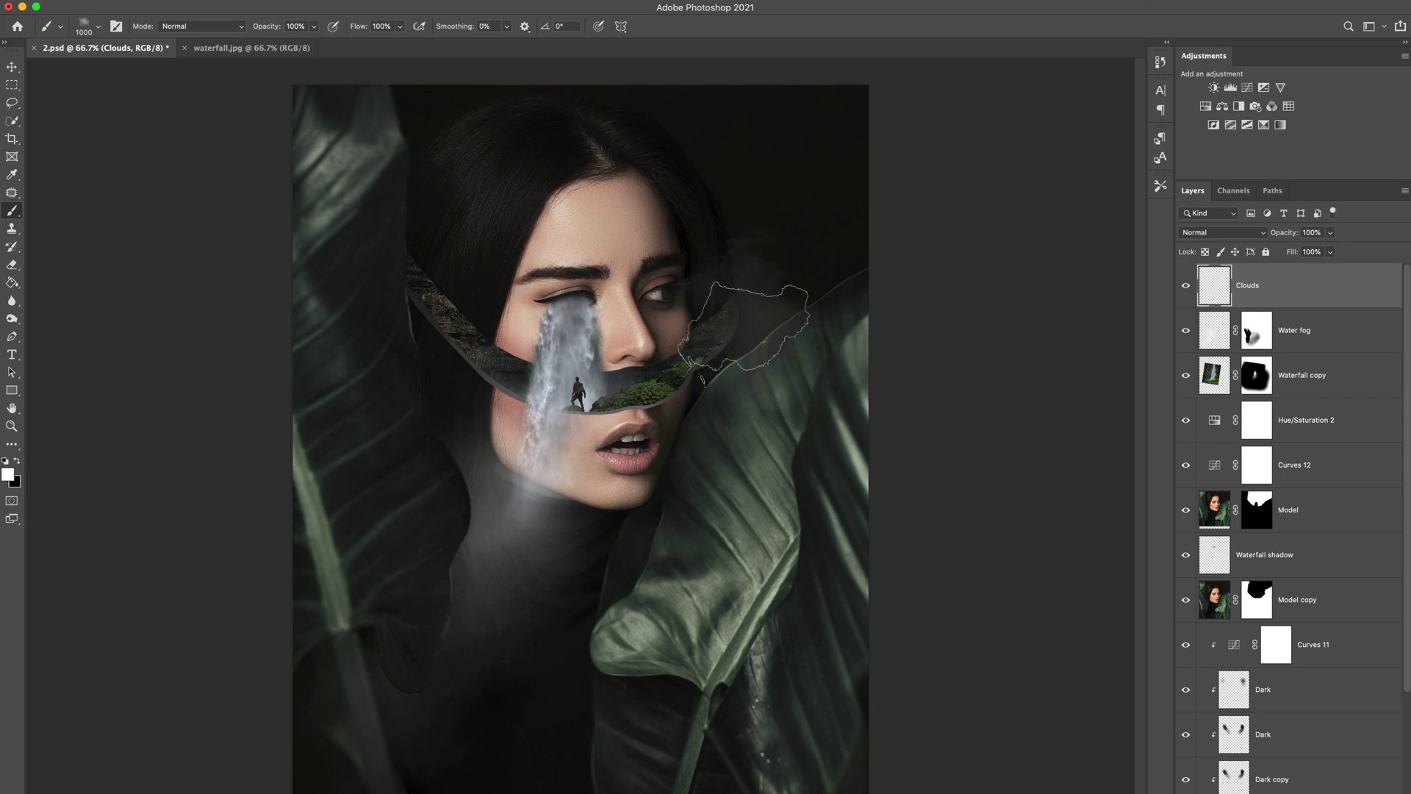
pyautogui.click(746, 327)
pyautogui.press('[')
pyautogui.press('[')
pyautogui.press('[')
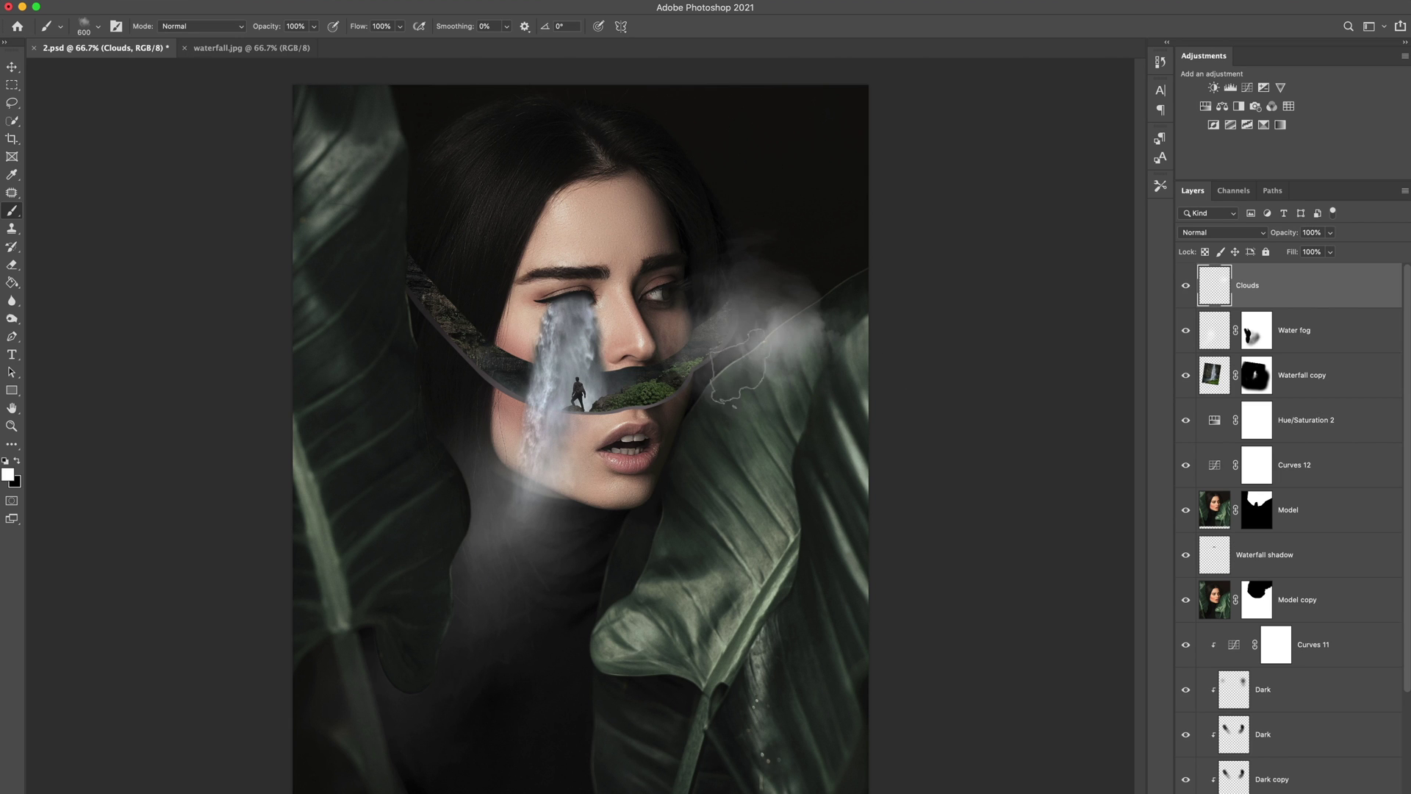
pyautogui.click(732, 339)
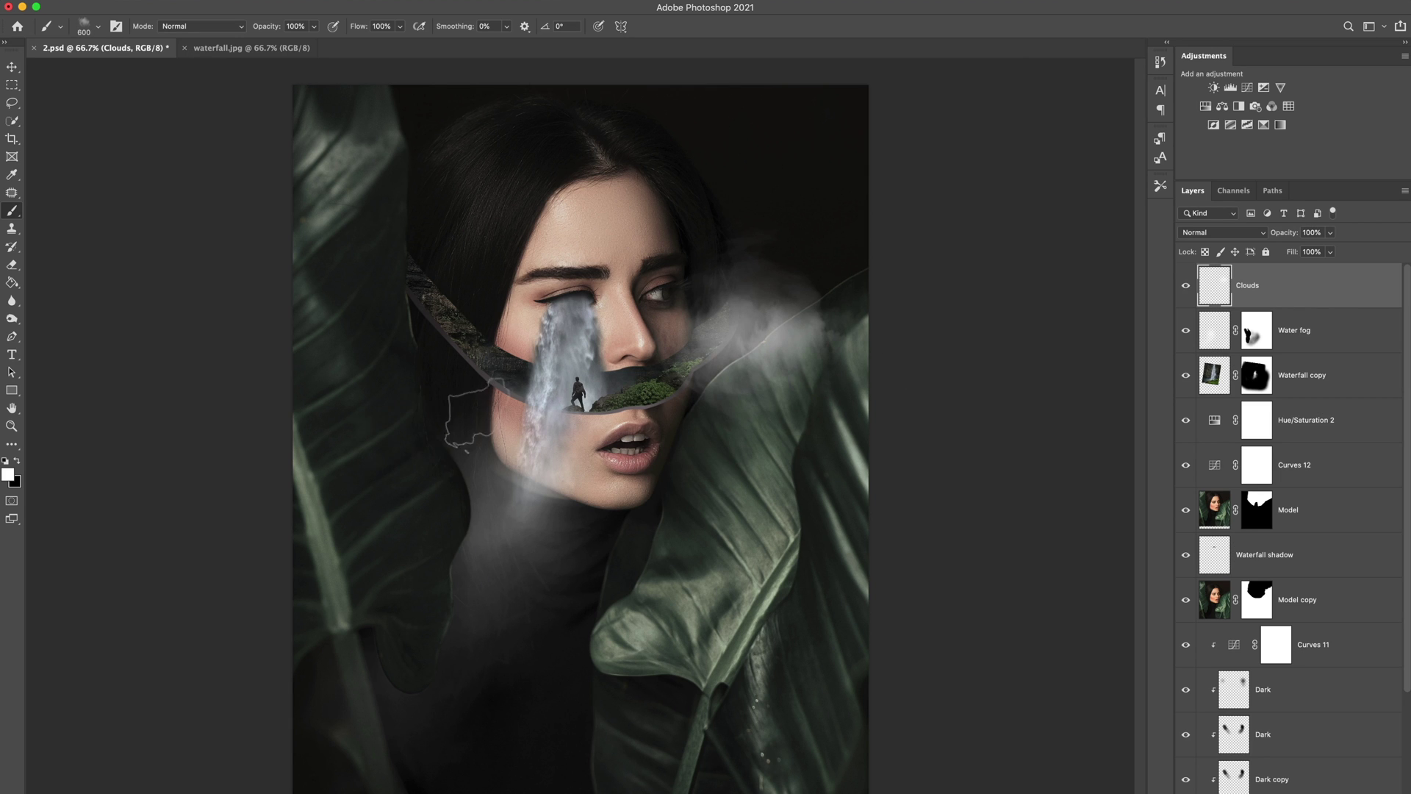
# Build up a dense white cloud beside the left cheek, just below the border, with the fog brush at 400 px.
pyautogui.press('[')
pyautogui.press('[')
pyautogui.moveTo(470, 400); pyautogui.dragTo(466, 395)
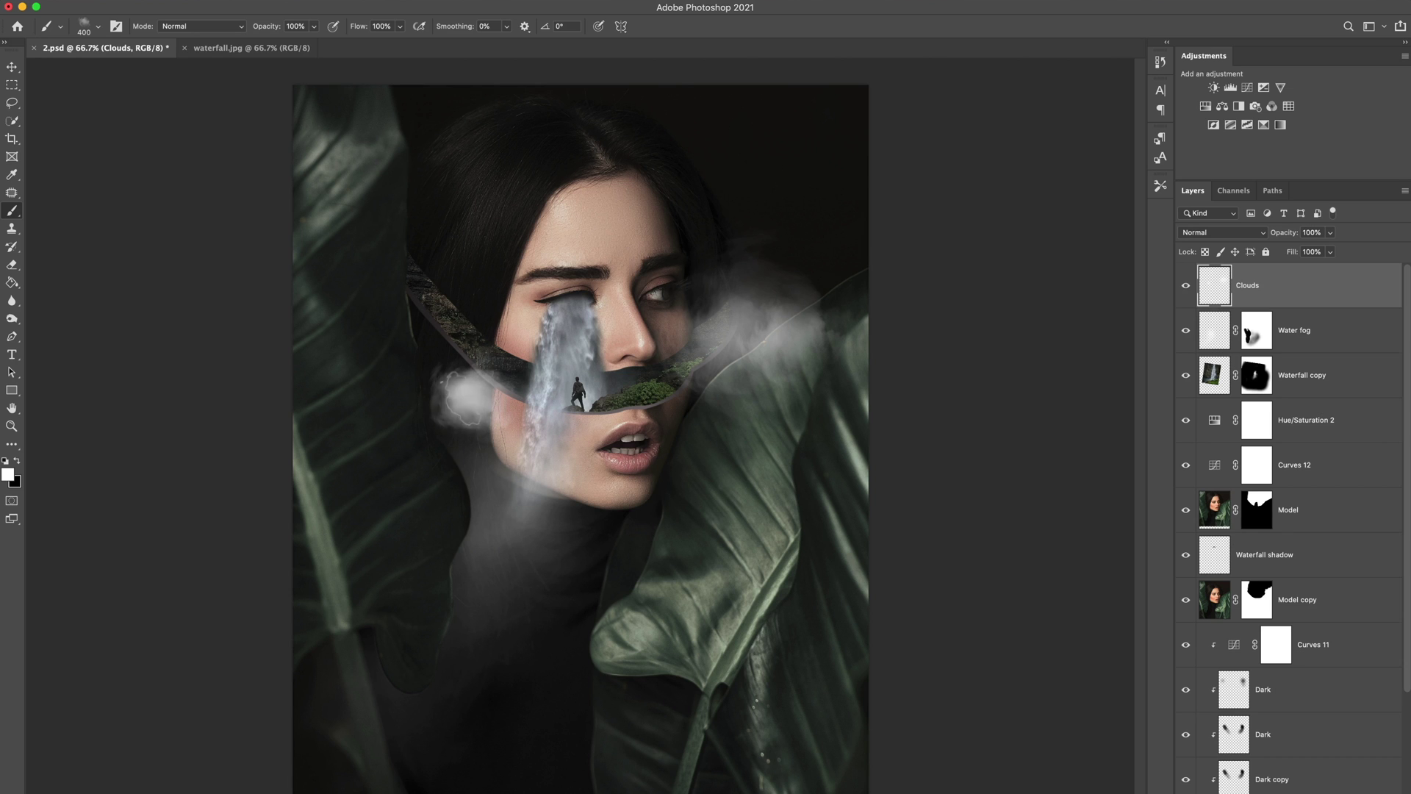
pyautogui.click(450, 397)
pyautogui.click(434, 397)
pyautogui.click(444, 405)
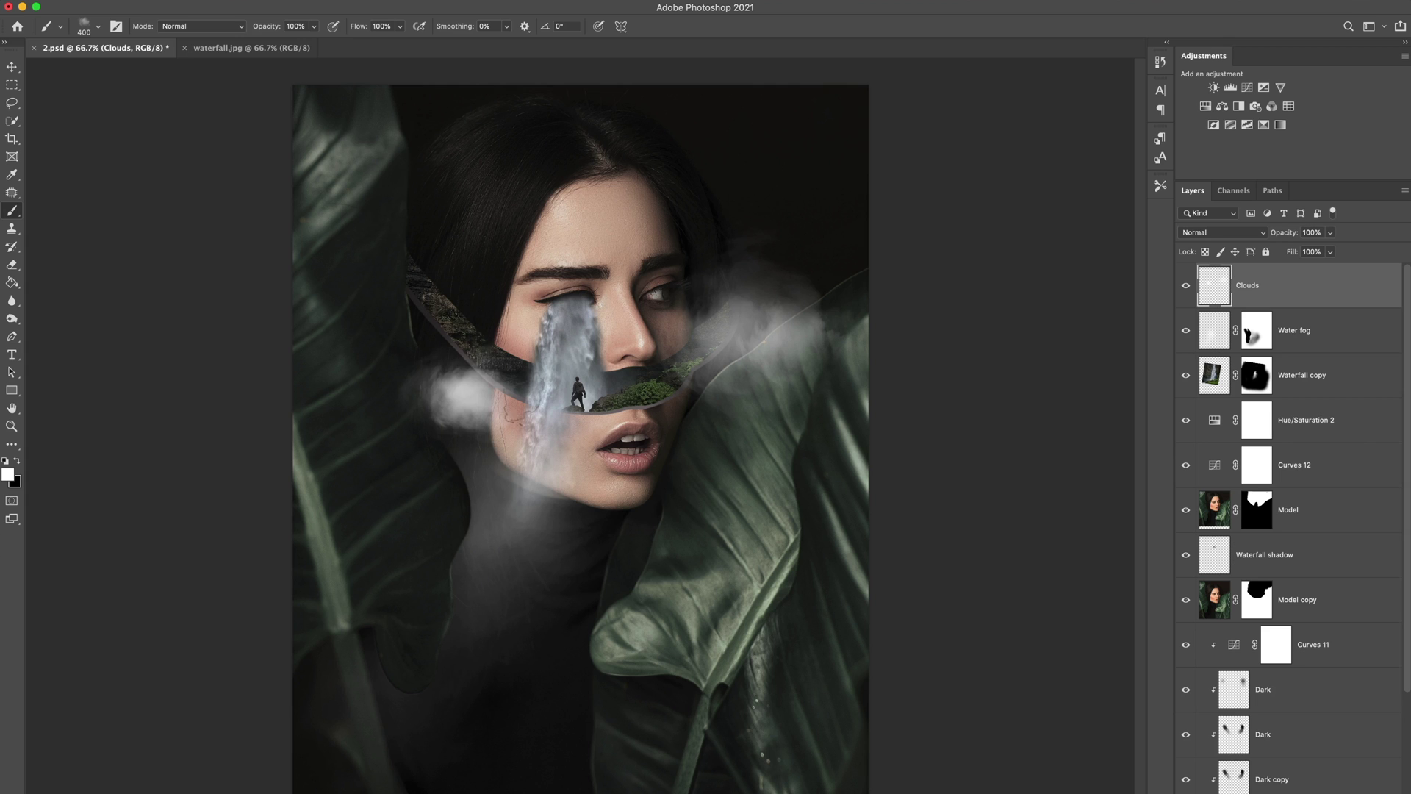
pyautogui.click(461, 385)
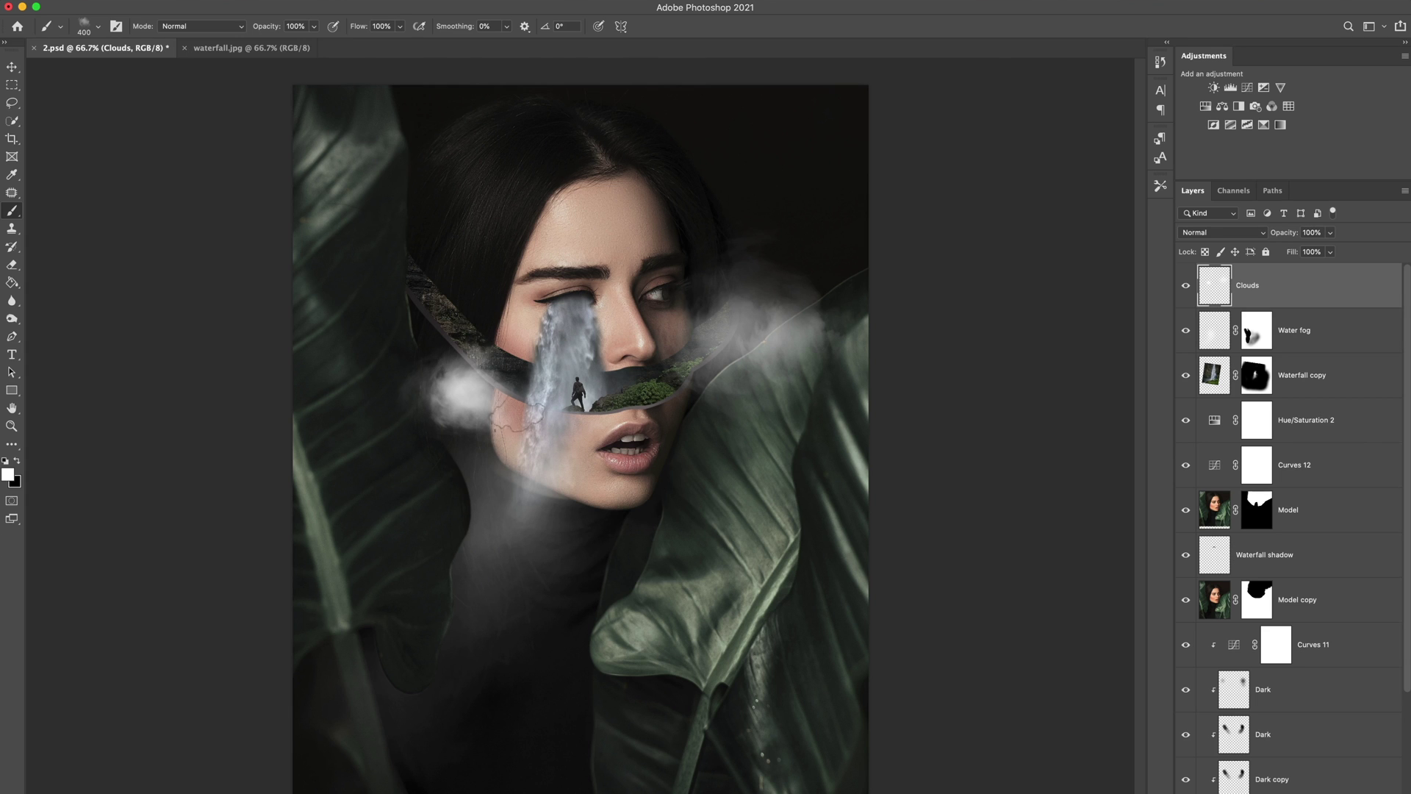
# Stamp a white cloud over the hair and left temple near the eyebrow, varying the fog brush between 400 and 700 px.
pyautogui.press('[')
pyautogui.click(518, 258)
pyautogui.click(515, 257)
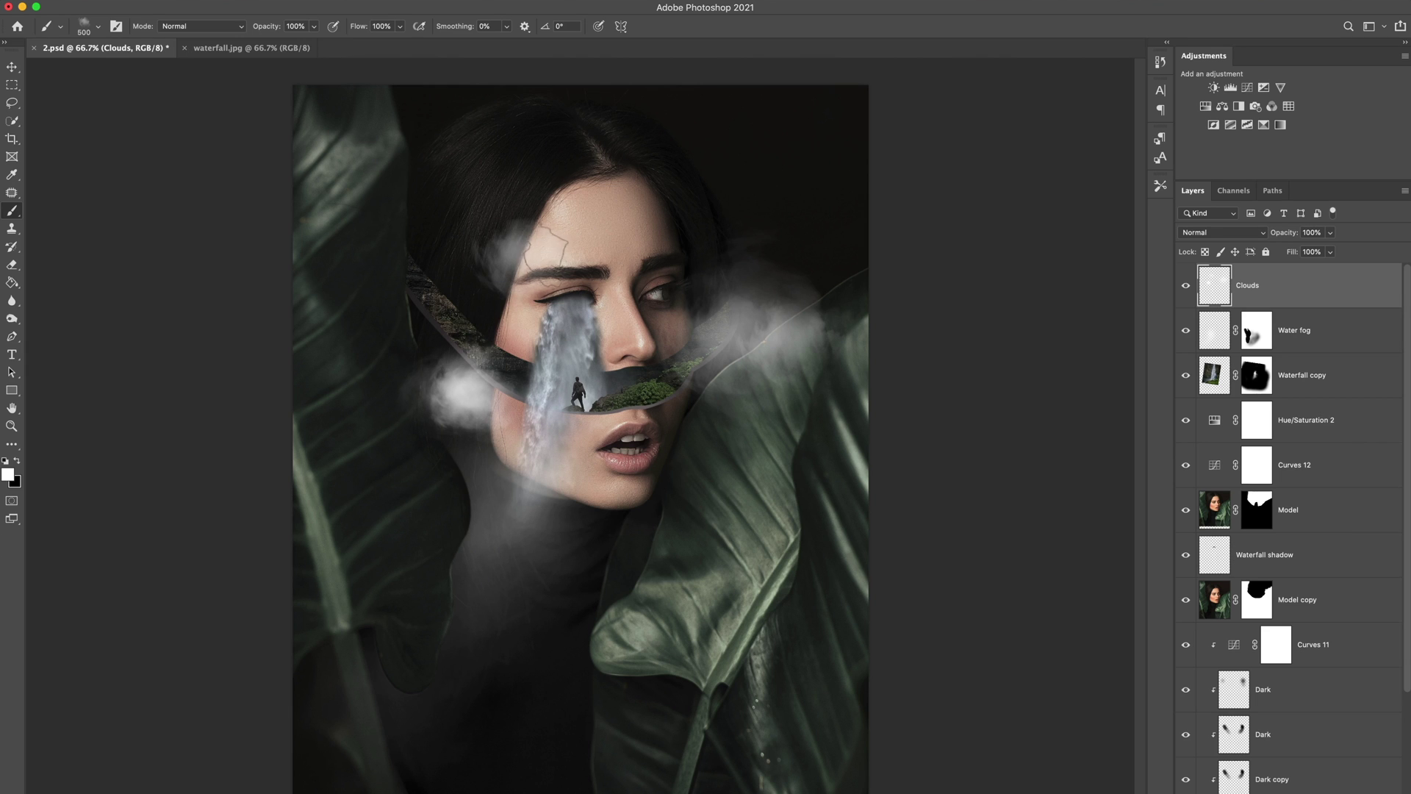
pyautogui.click(536, 248)
pyautogui.press('[')
pyautogui.press('[')
pyautogui.click(507, 254)
pyautogui.click(502, 254)
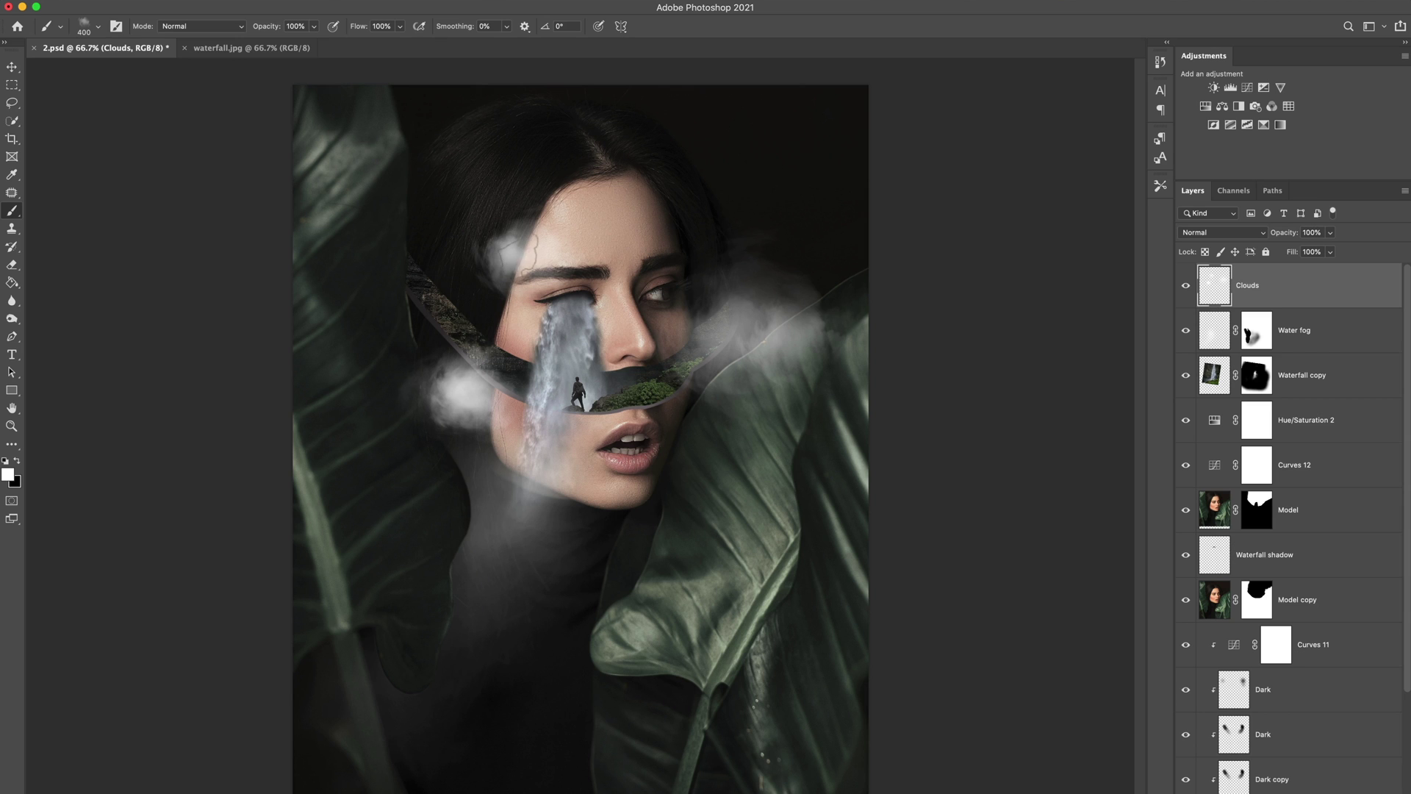
pyautogui.click(528, 257)
pyautogui.click(482, 255)
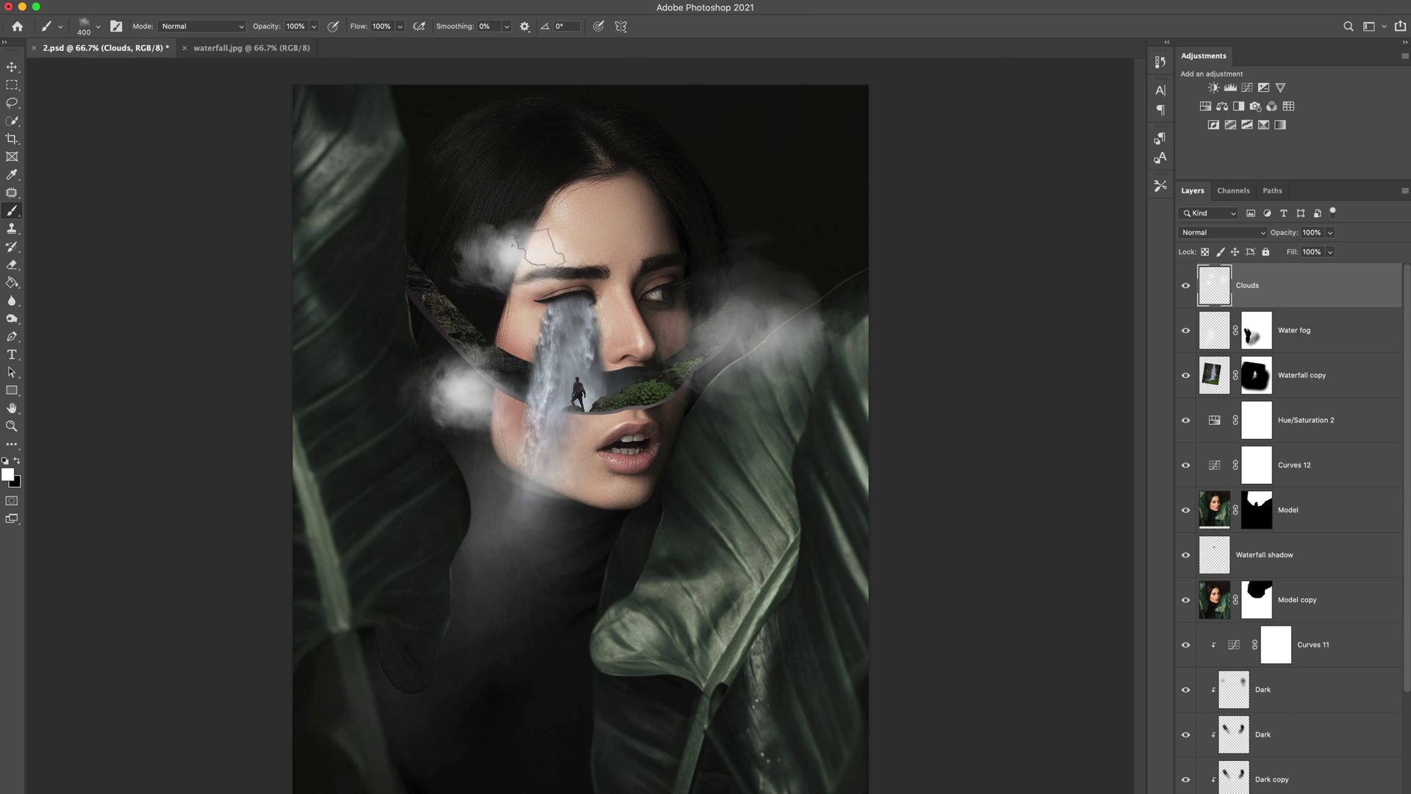
pyautogui.press(']')
pyautogui.click(503, 250)
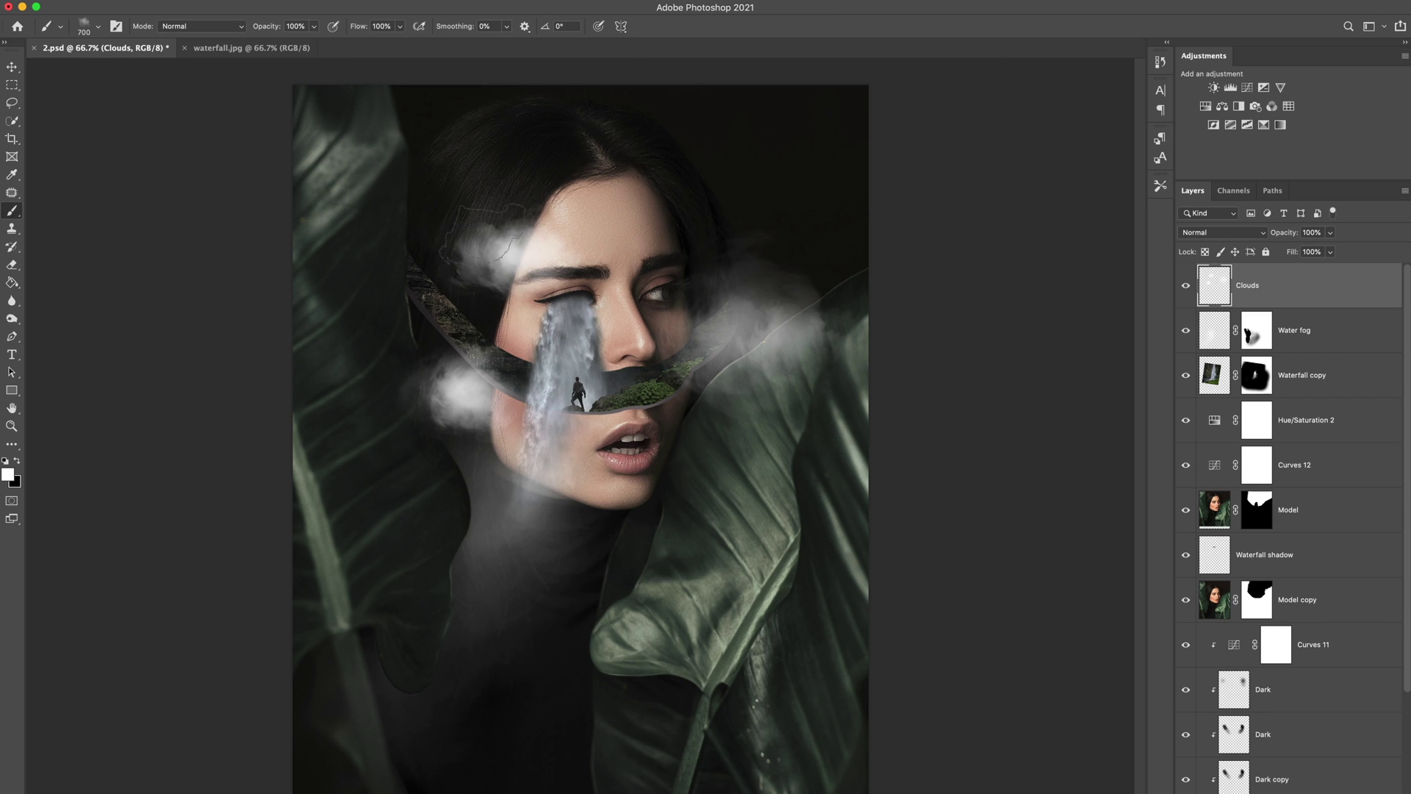
pyautogui.click(500, 251)
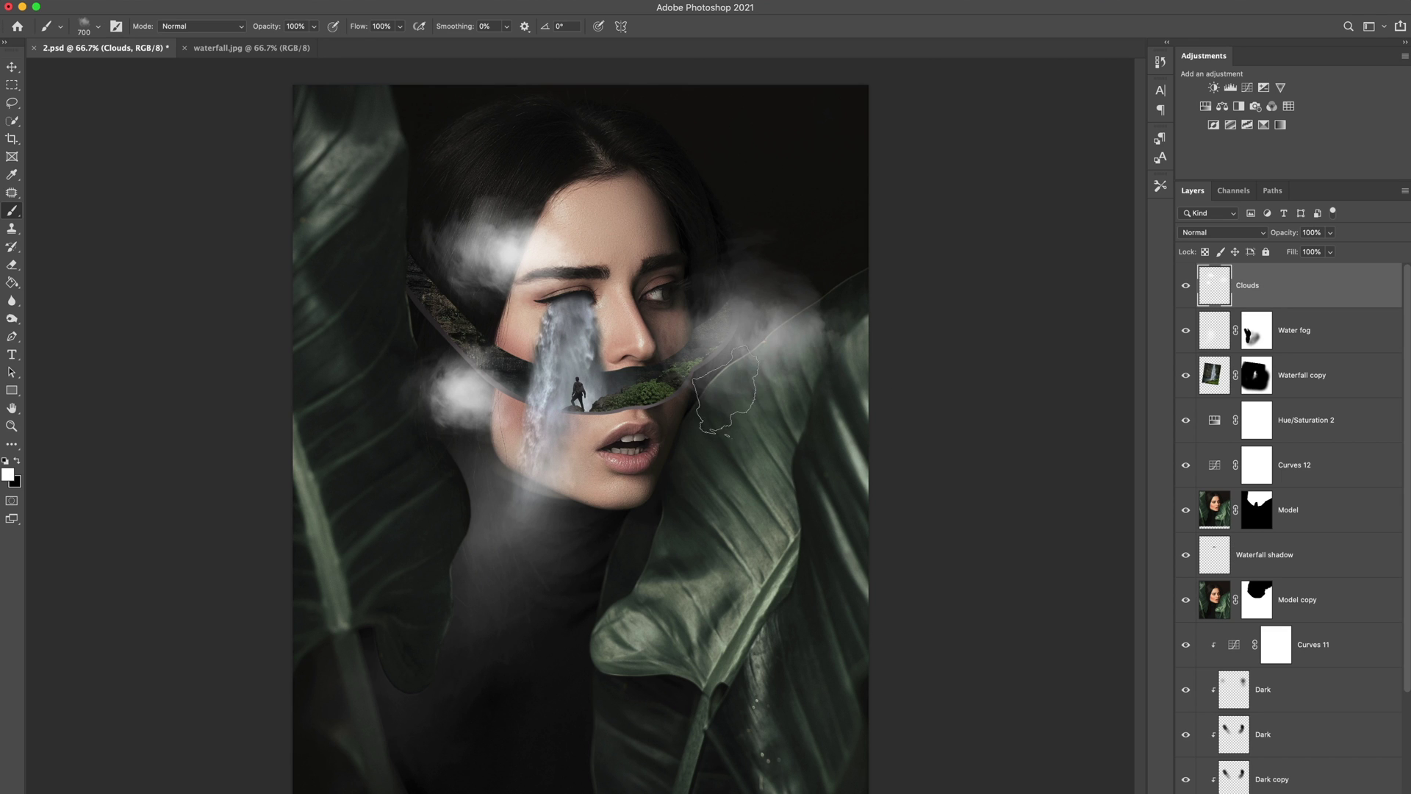
# Try extra 500 px fog stamps on the clouds beside the right-hand leaf and the left cheek.
pyautogui.press('v')
pyautogui.press('b')
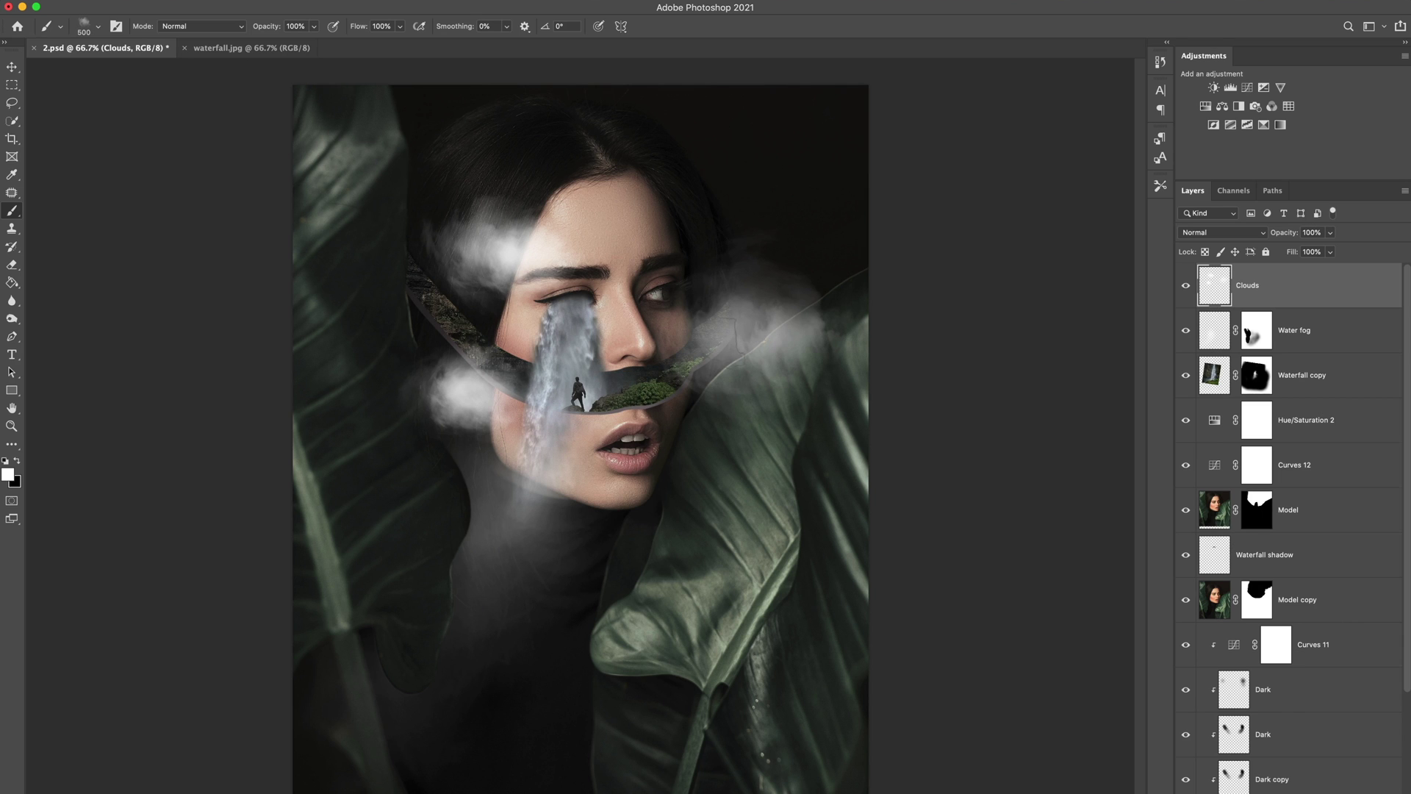
pyautogui.click(769, 338)
pyautogui.press('super+z')
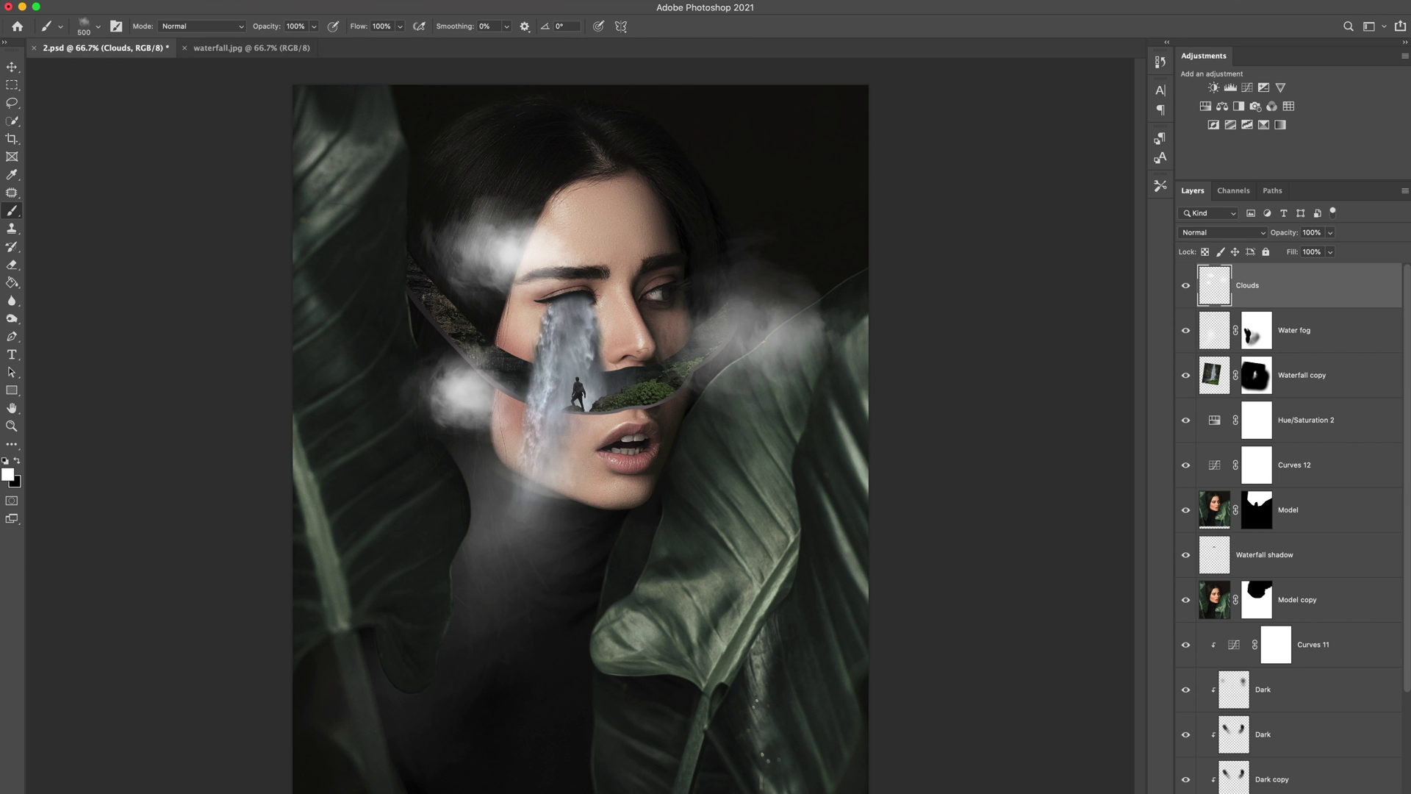
pyautogui.click(419, 386)
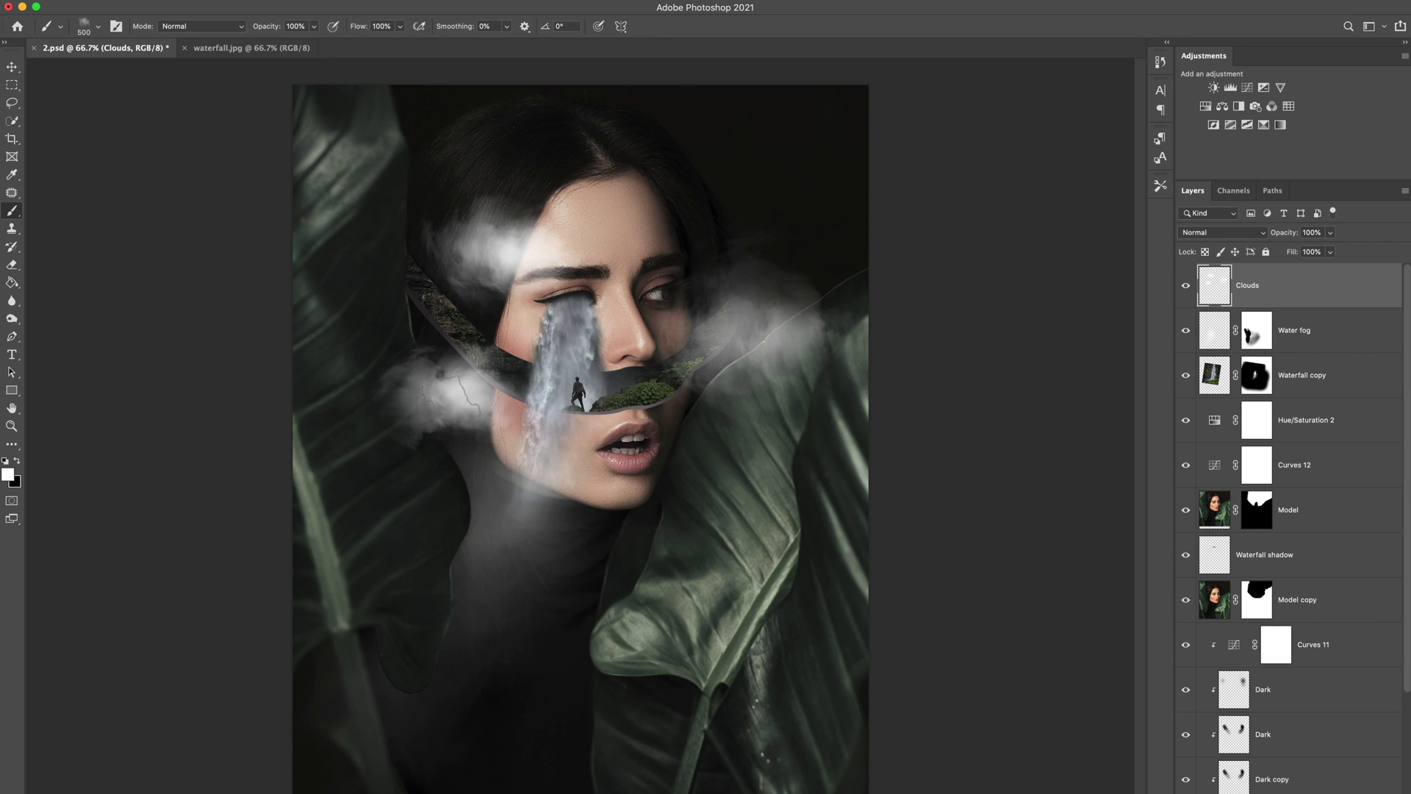
pyautogui.press('super+z')
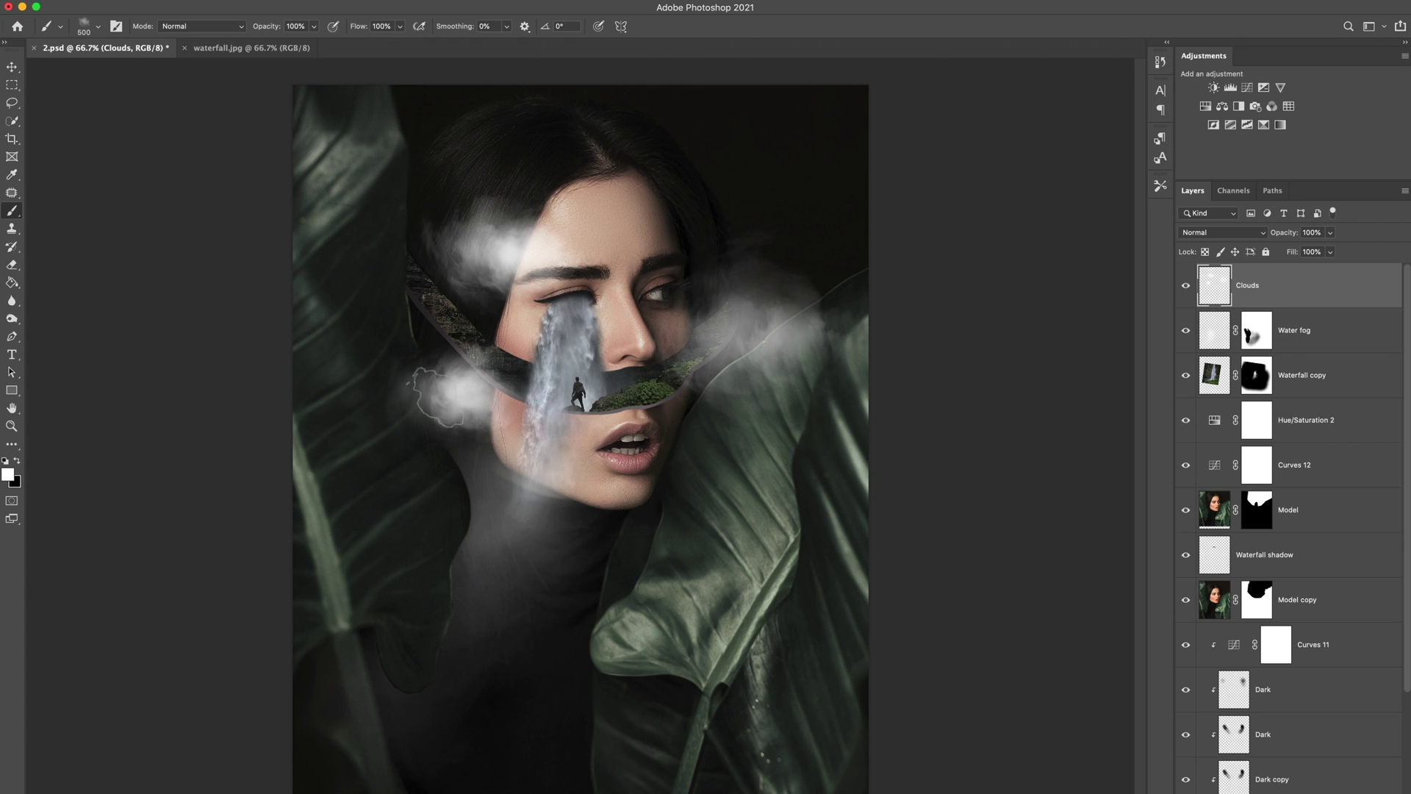
# Try one more 500 px fog stamp on the outer edge of the cloud beside the left cheek.
pyautogui.click(419, 391)
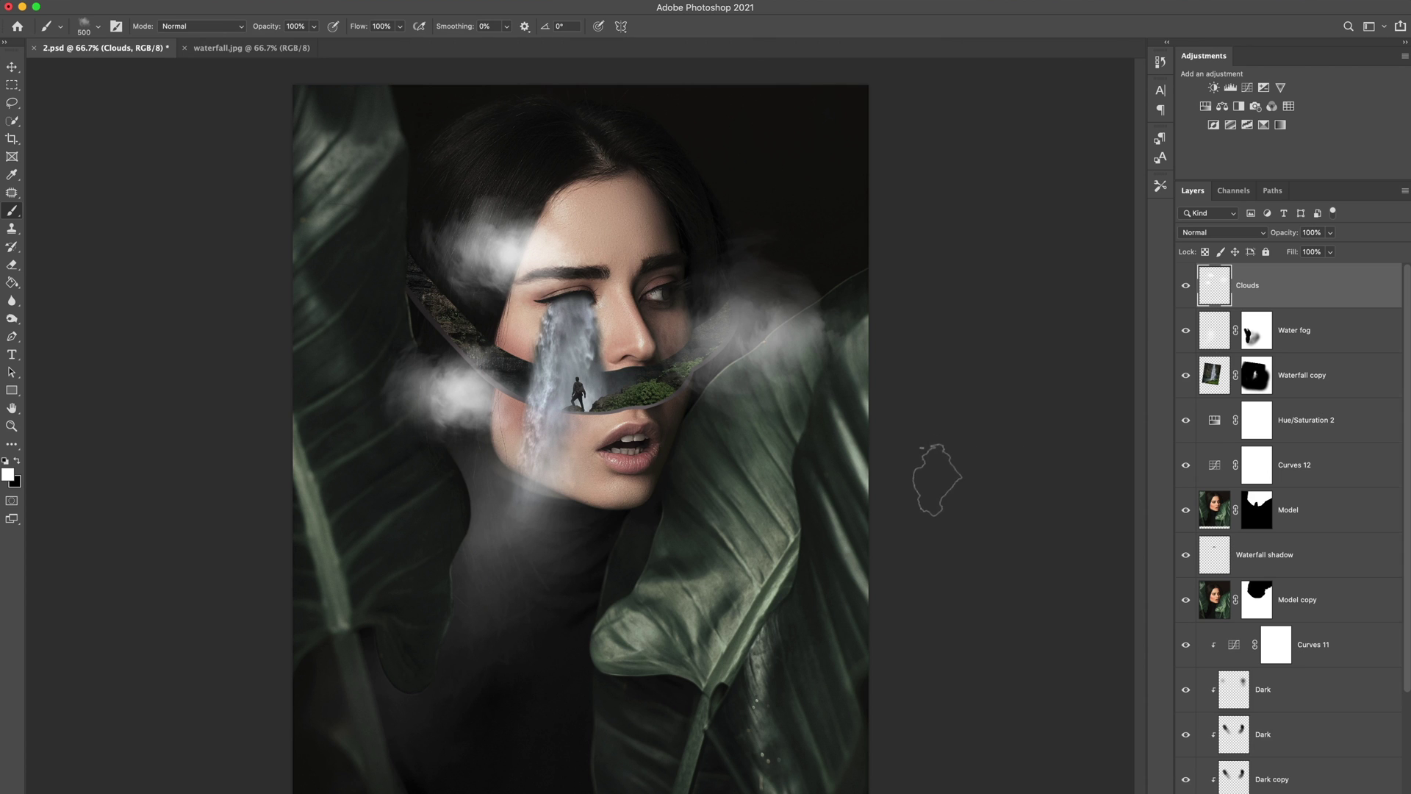
pyautogui.press('super+z')
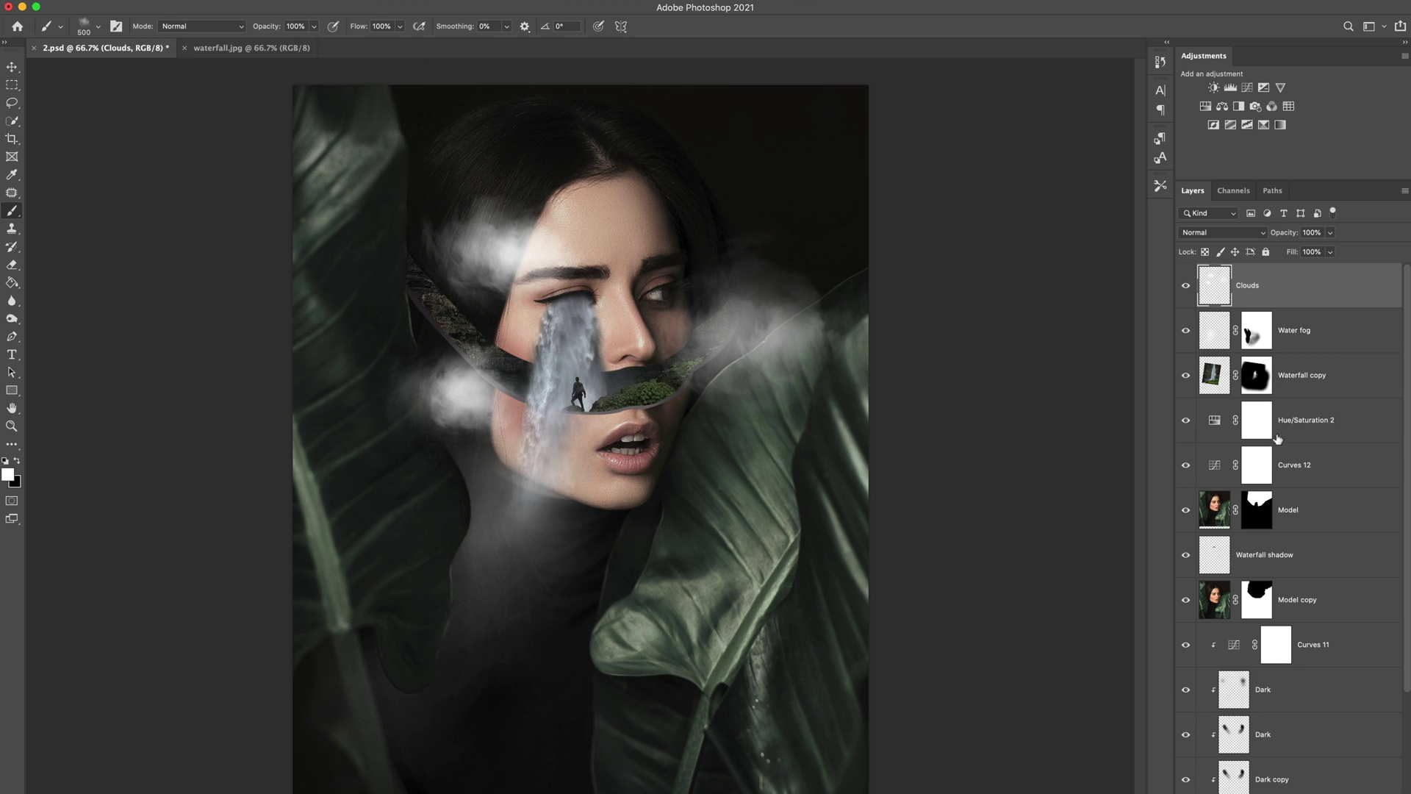
# Add a Curves adjustment clipped to the Waterfall copy layer, raising its midtones and anchoring a point in the shadows.
pyautogui.scroll(-1, 1232, 378)
pyautogui.click(1183, 366)
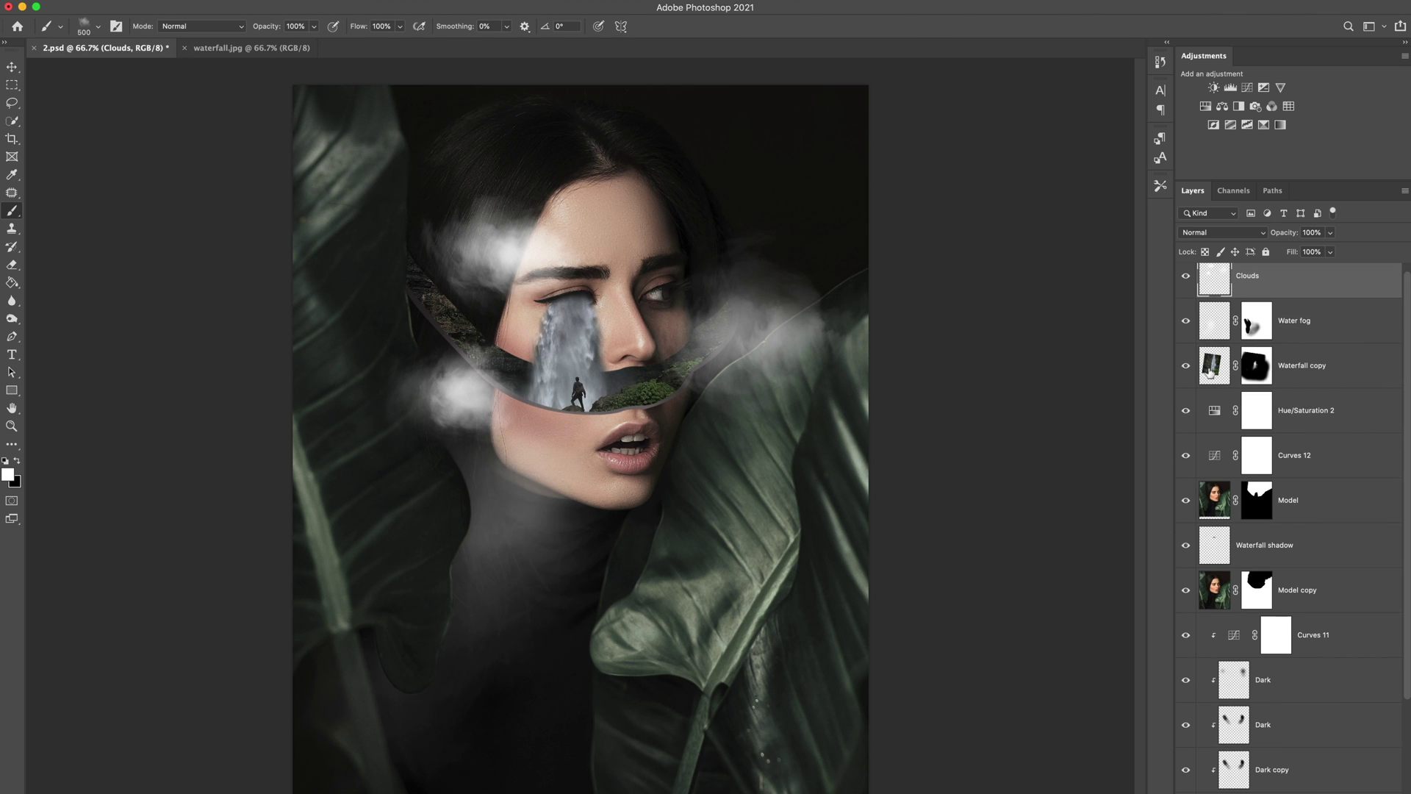
pyautogui.click(1210, 367)
pyautogui.click(1295, 792)
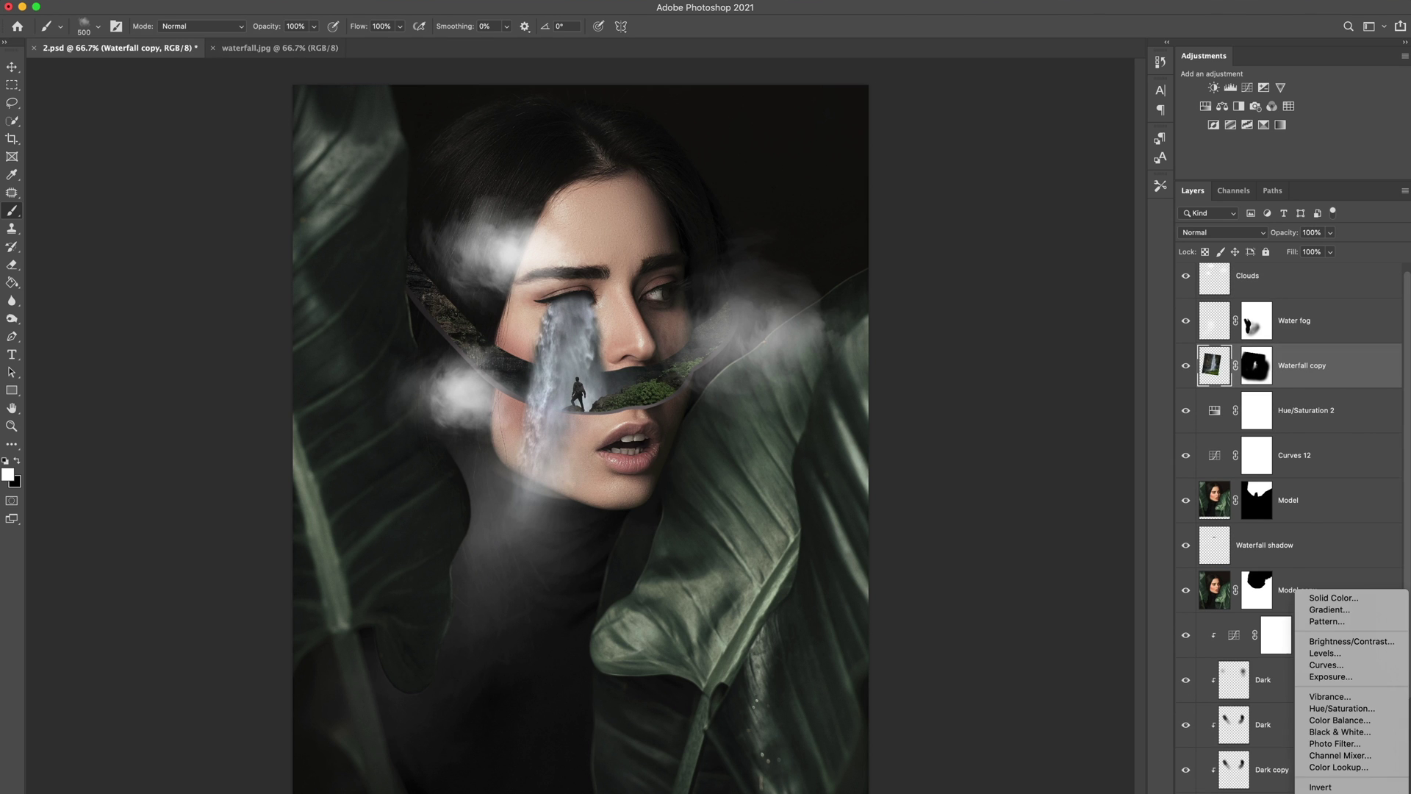
pyautogui.click(1349, 666)
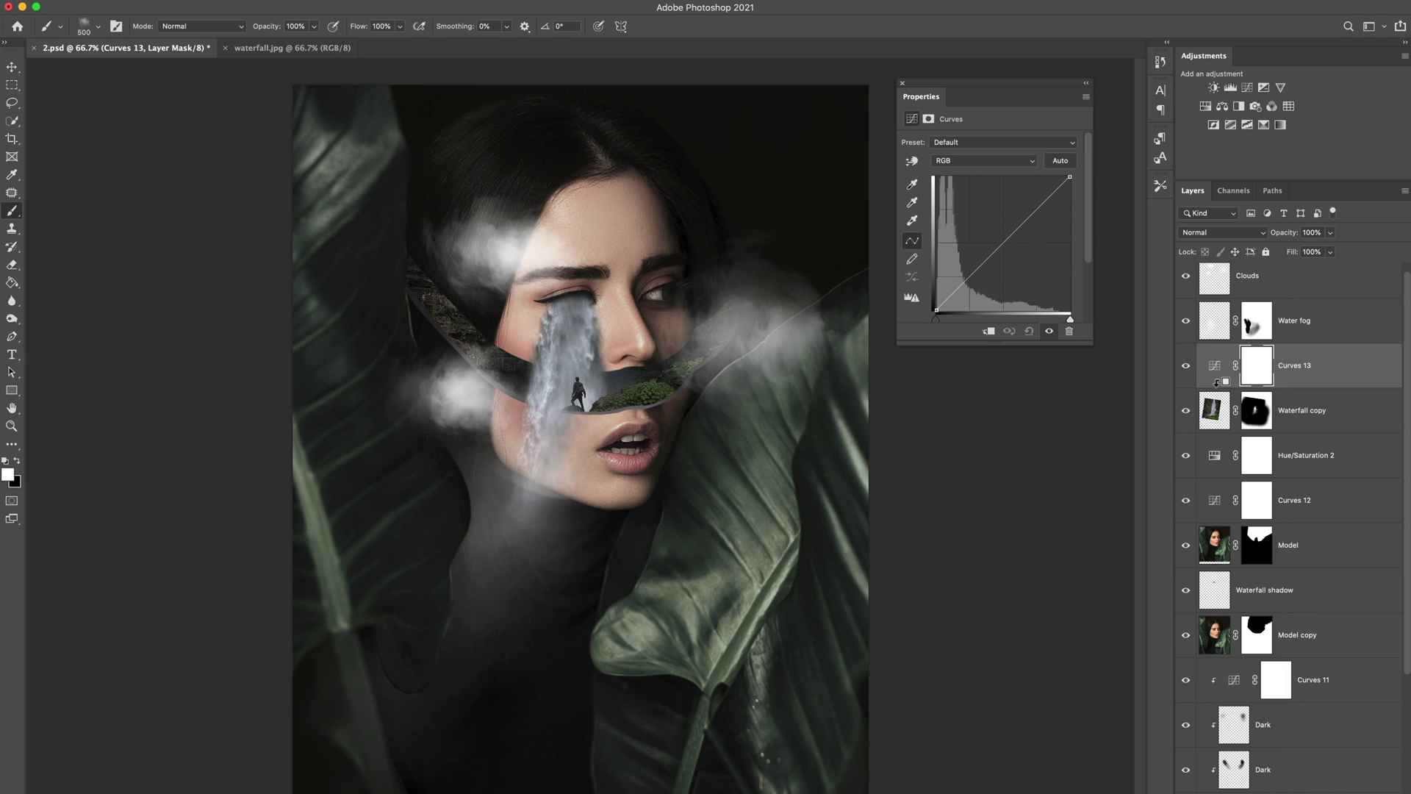
pyautogui.keyDown('alt'); pyautogui.click(1217, 386); pyautogui.keyUp('alt')
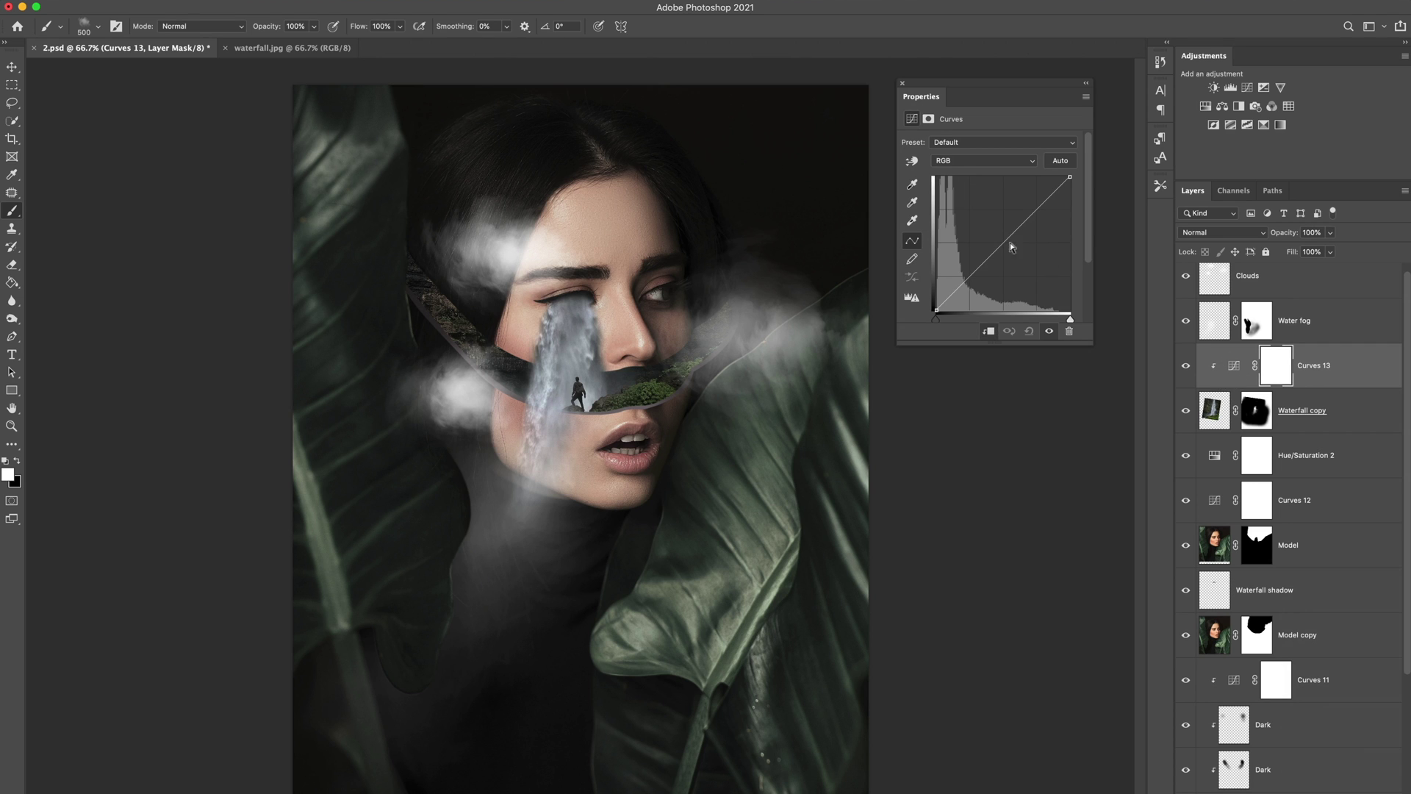
pyautogui.moveTo(1005, 240); pyautogui.dragTo(997, 220)
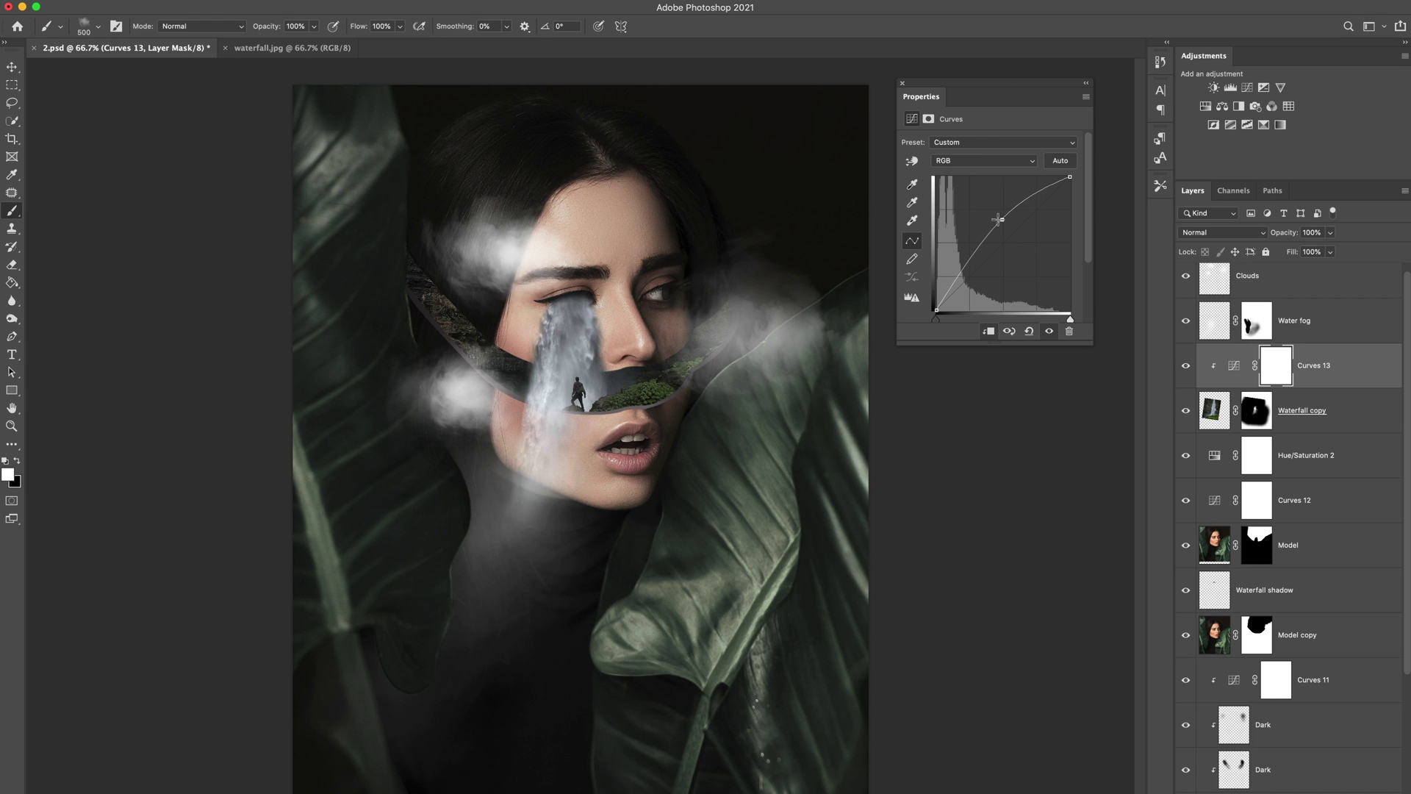
pyautogui.click(959, 282)
# Add a Curves adjustment layer above the Waterfall layer and clip it to that layer.
pyautogui.scroll(-5, 1242, 647)
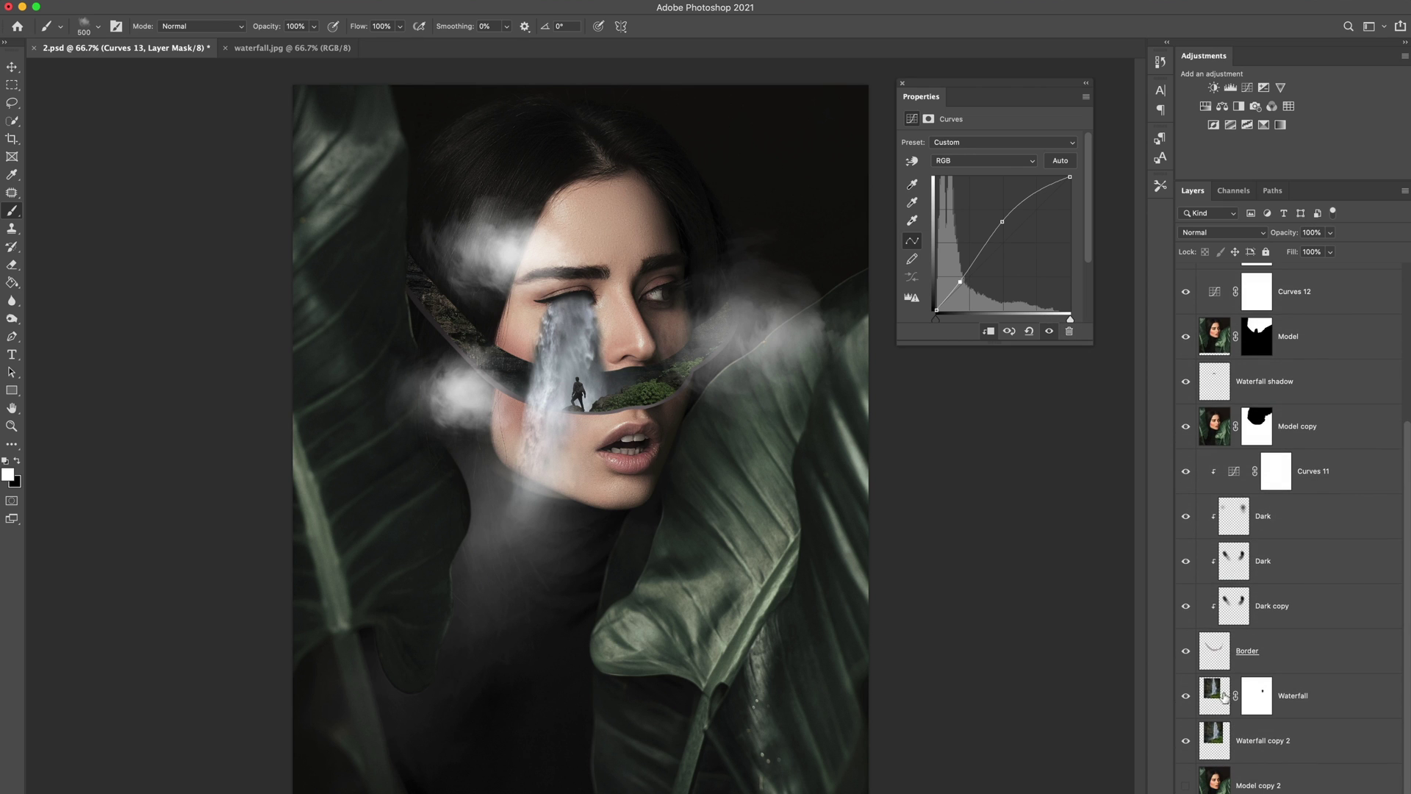
pyautogui.click(1222, 699)
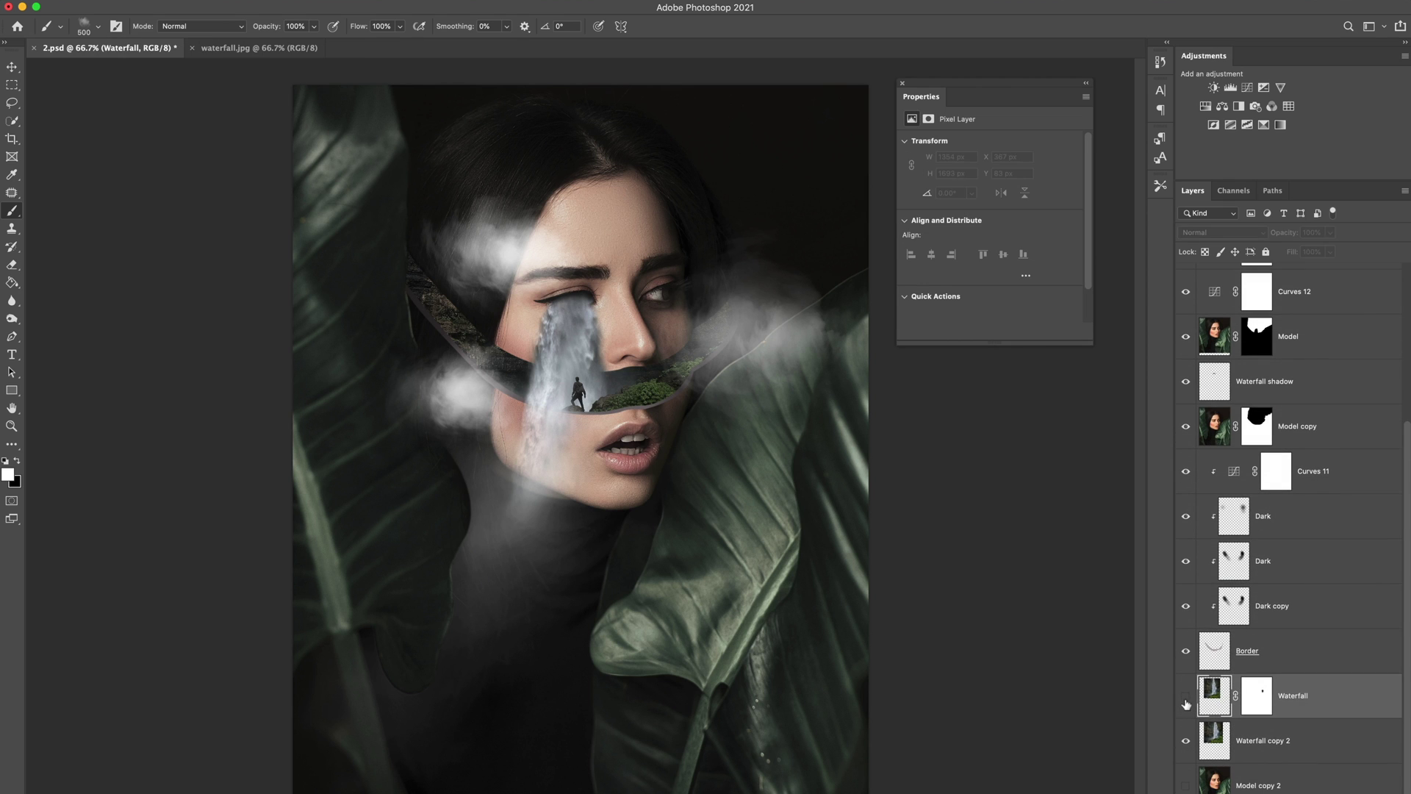
pyautogui.click(1186, 696)
pyautogui.click(1186, 697)
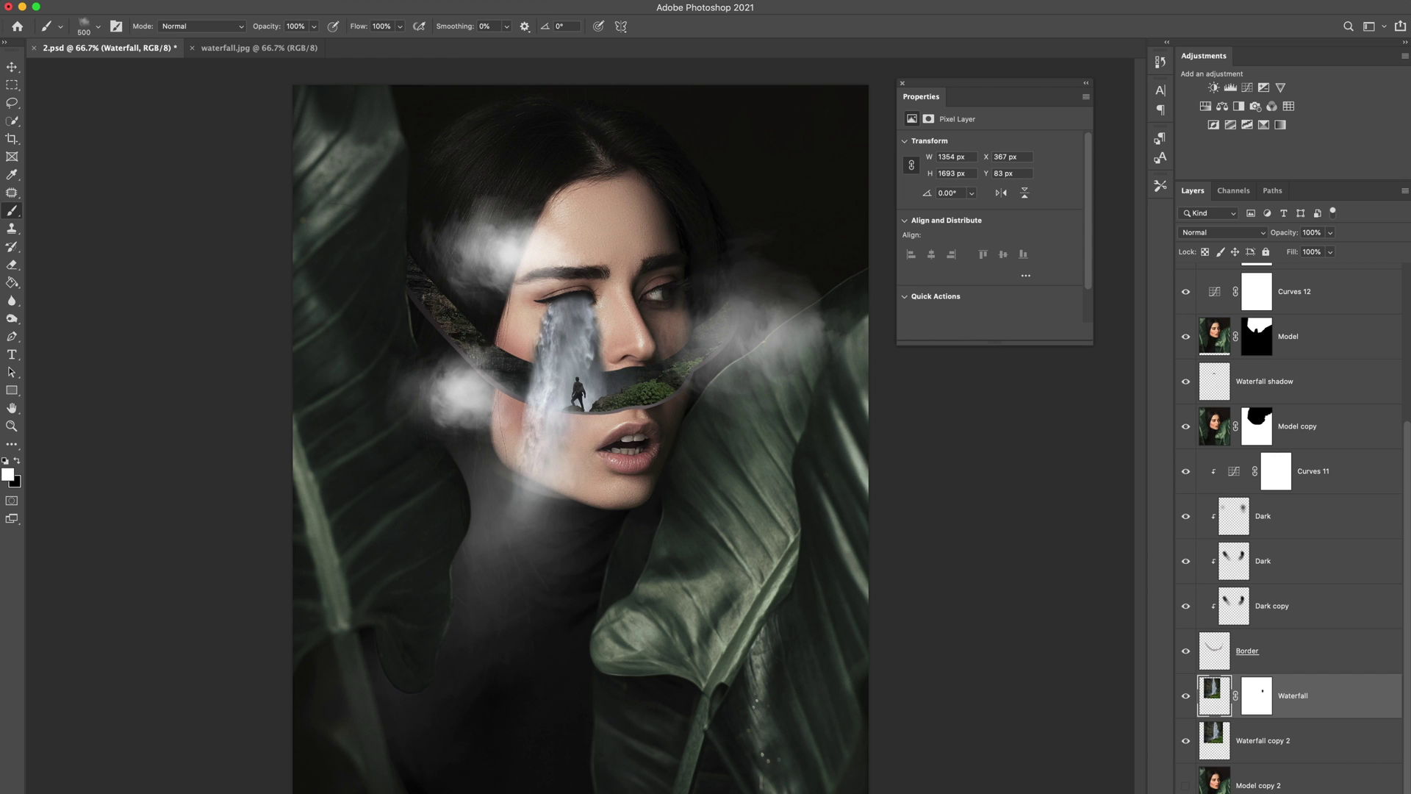
pyautogui.click(1295, 791)
pyautogui.click(1369, 665)
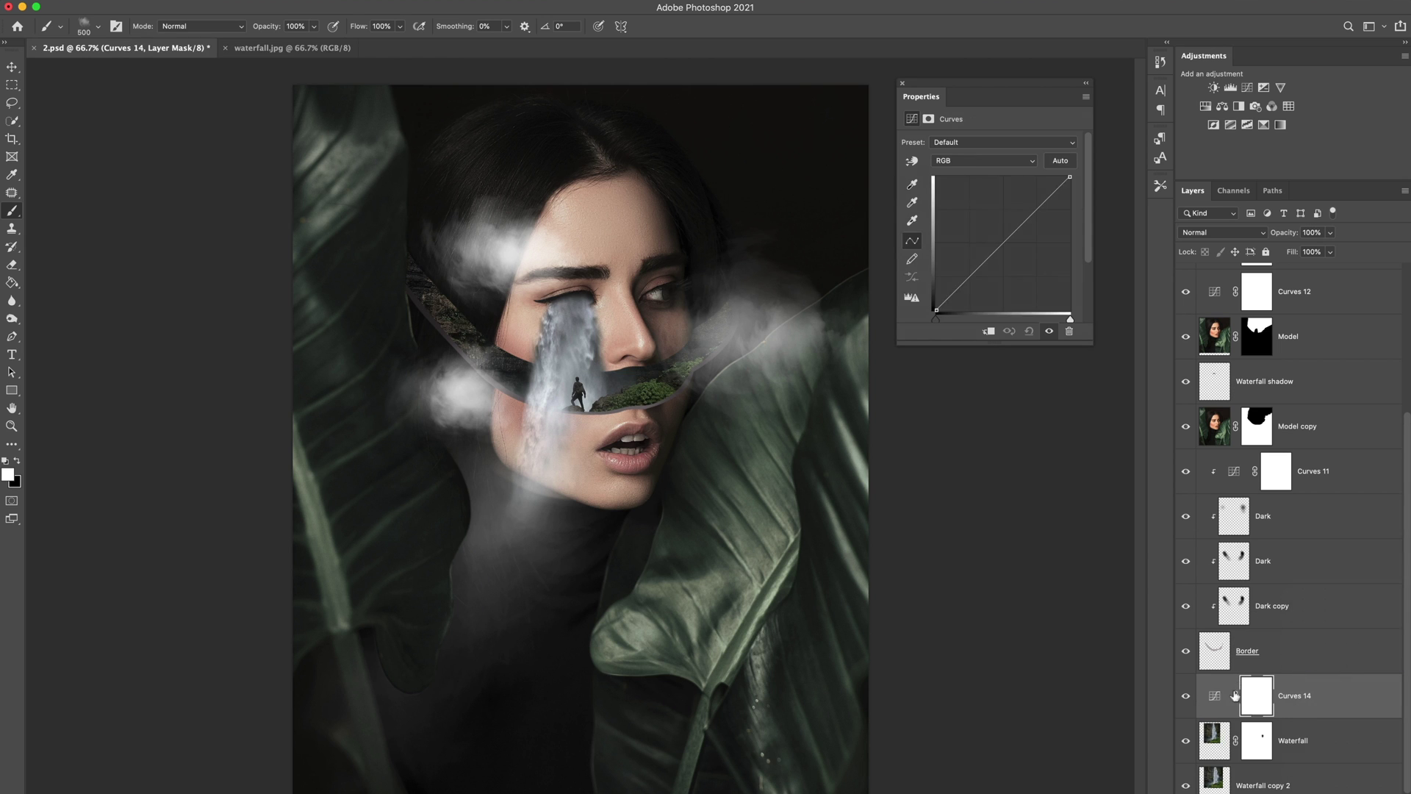
pyautogui.keyDown('alt'); pyautogui.click(1214, 714); pyautogui.keyUp('alt')
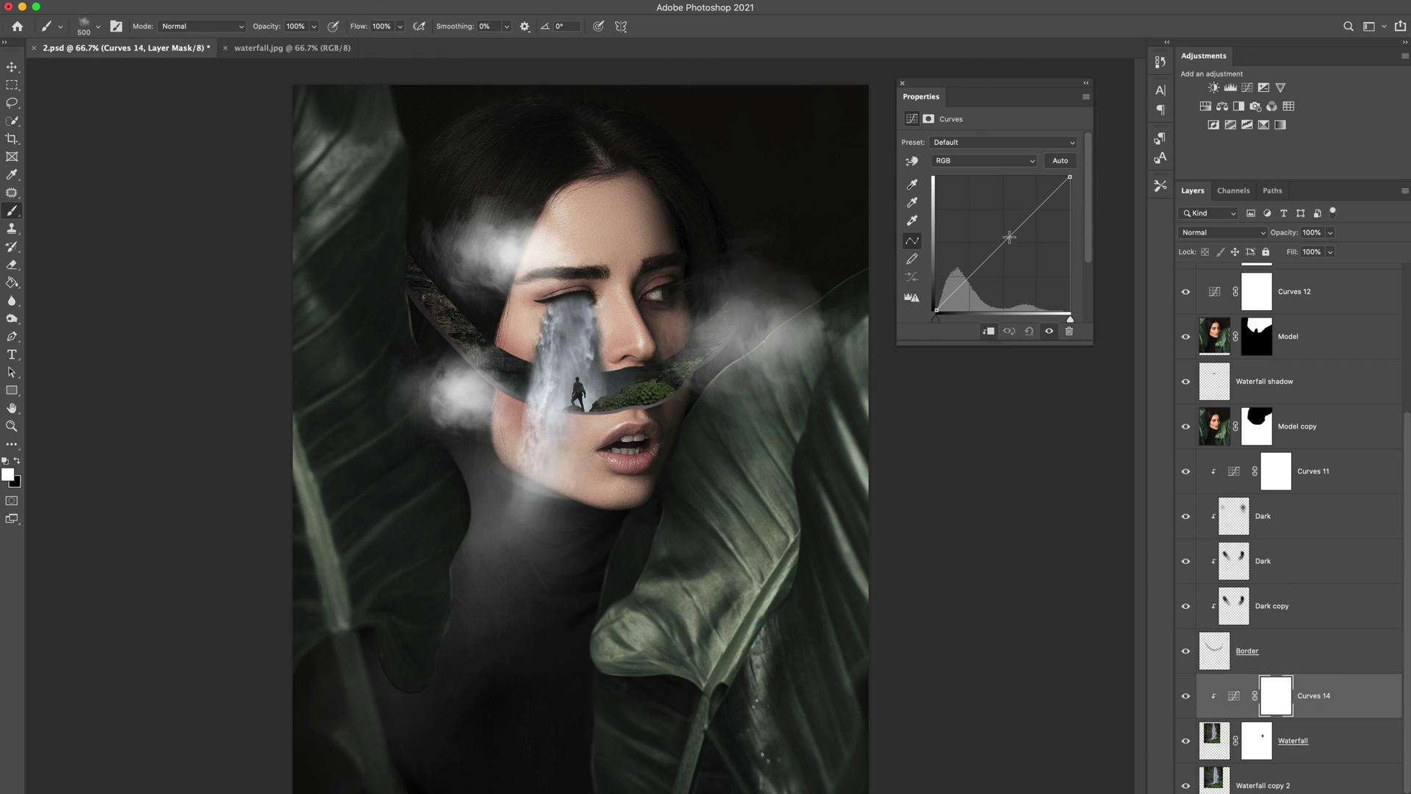
# Brighten the waterfall scene by raising the curve's midtones with a shadow control point, and compare it with the adjustment hidden.
pyautogui.moveTo(1010, 237); pyautogui.dragTo(1011, 207)
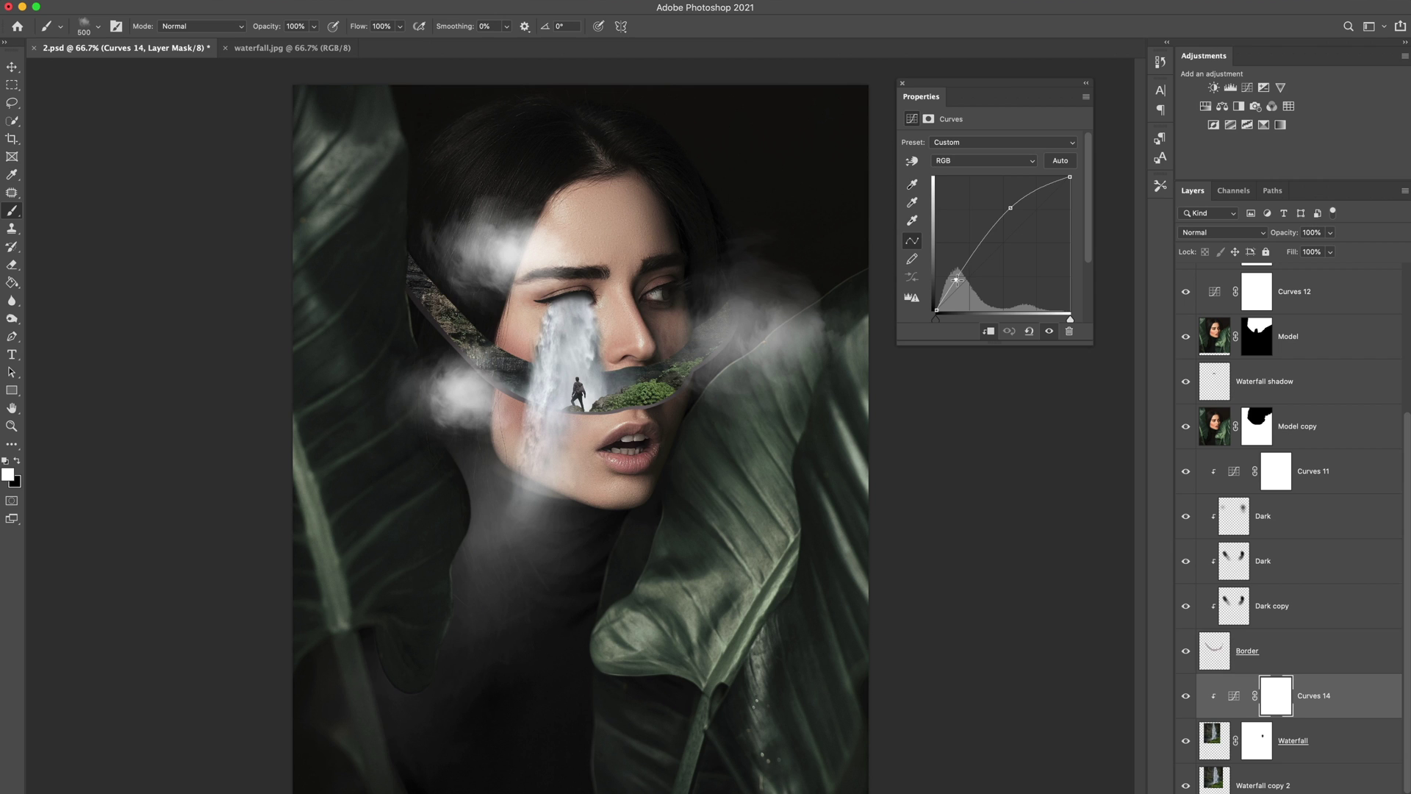
pyautogui.moveTo(956, 279); pyautogui.dragTo(958, 282)
pyautogui.moveTo(1013, 207); pyautogui.dragTo(1010, 215)
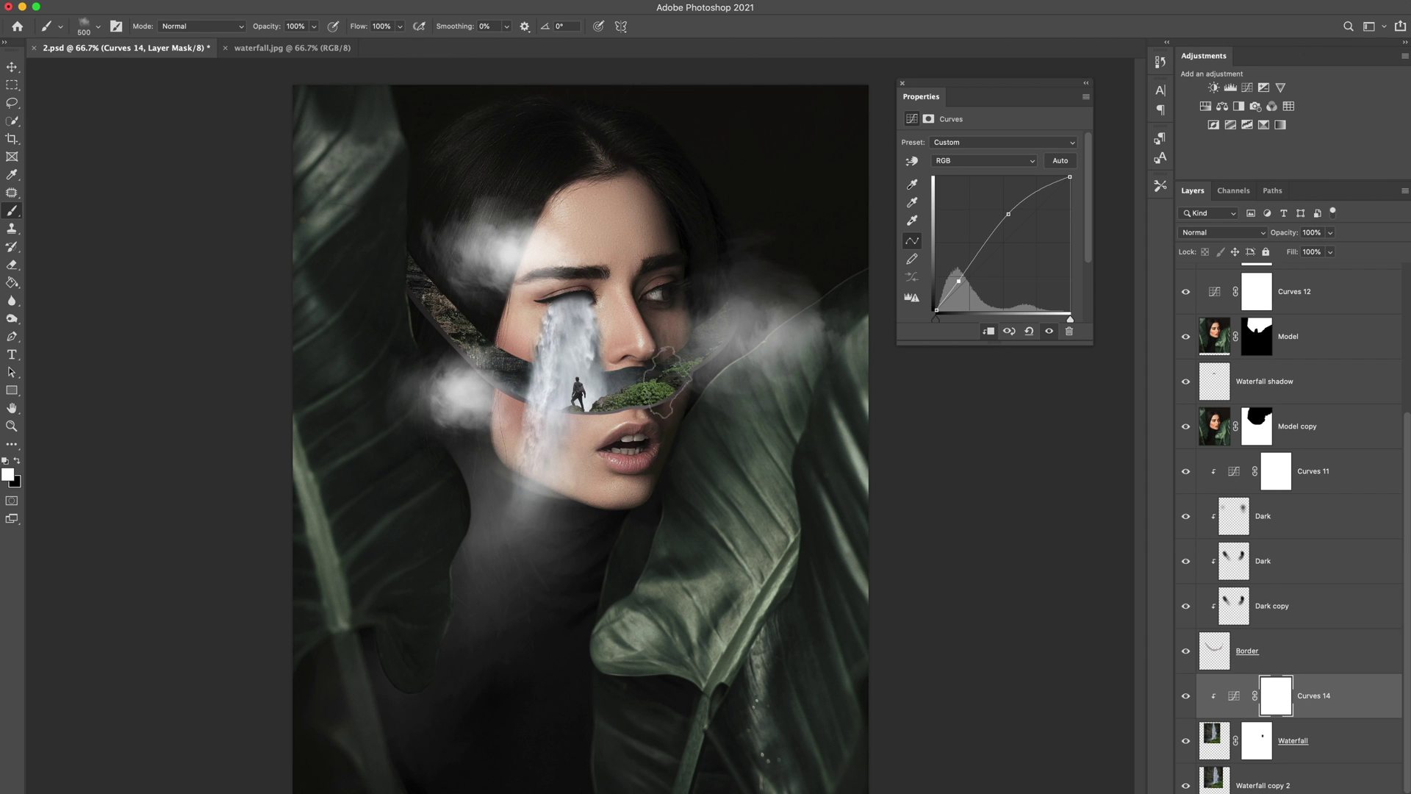
pyautogui.press('v')
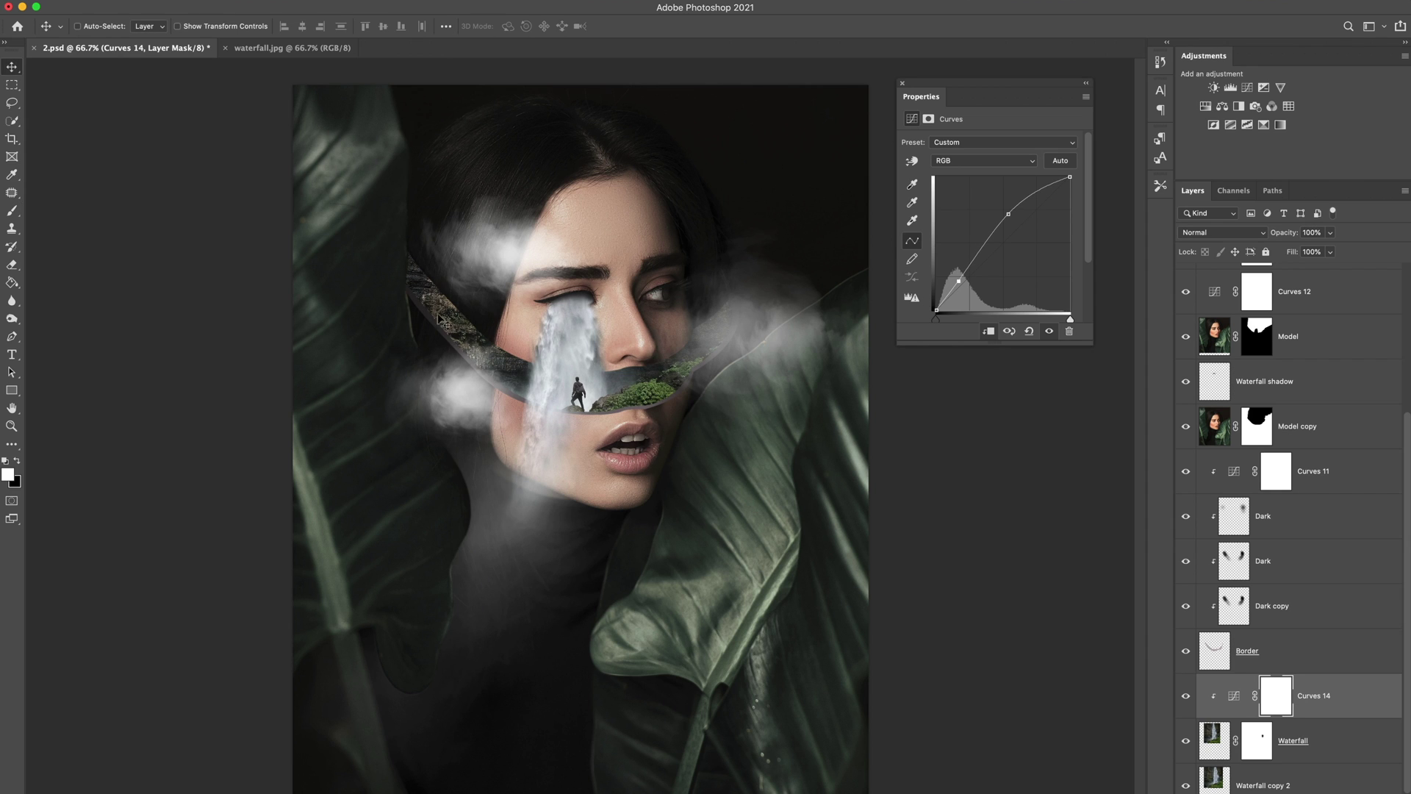
pyautogui.click(1186, 697)
pyautogui.click(1184, 699)
# Mask the Curves 14 brightening off both ends of the waterfall scene with a black soft round brush at 175 px.
pyautogui.click(1280, 704)
pyautogui.press('b')
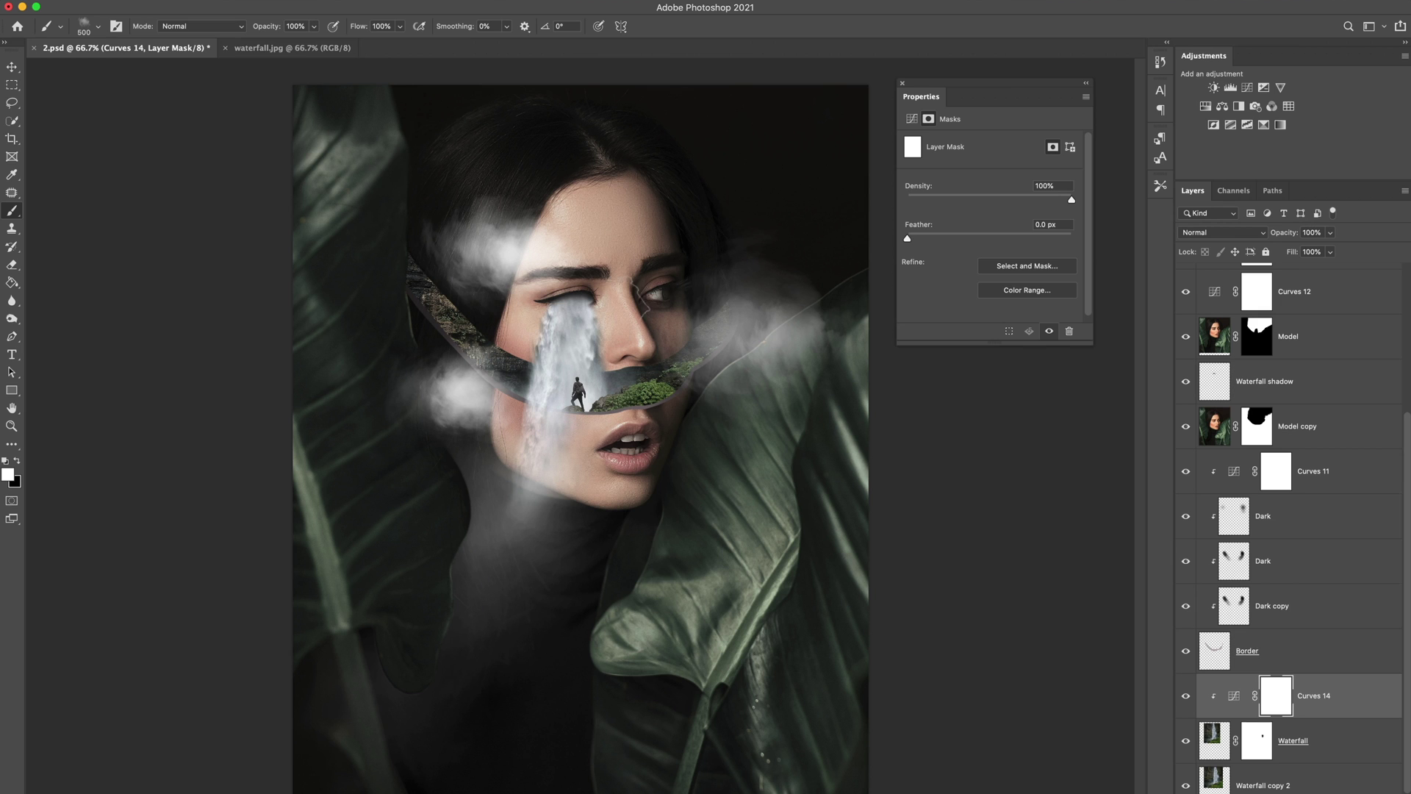
pyautogui.click(97, 29)
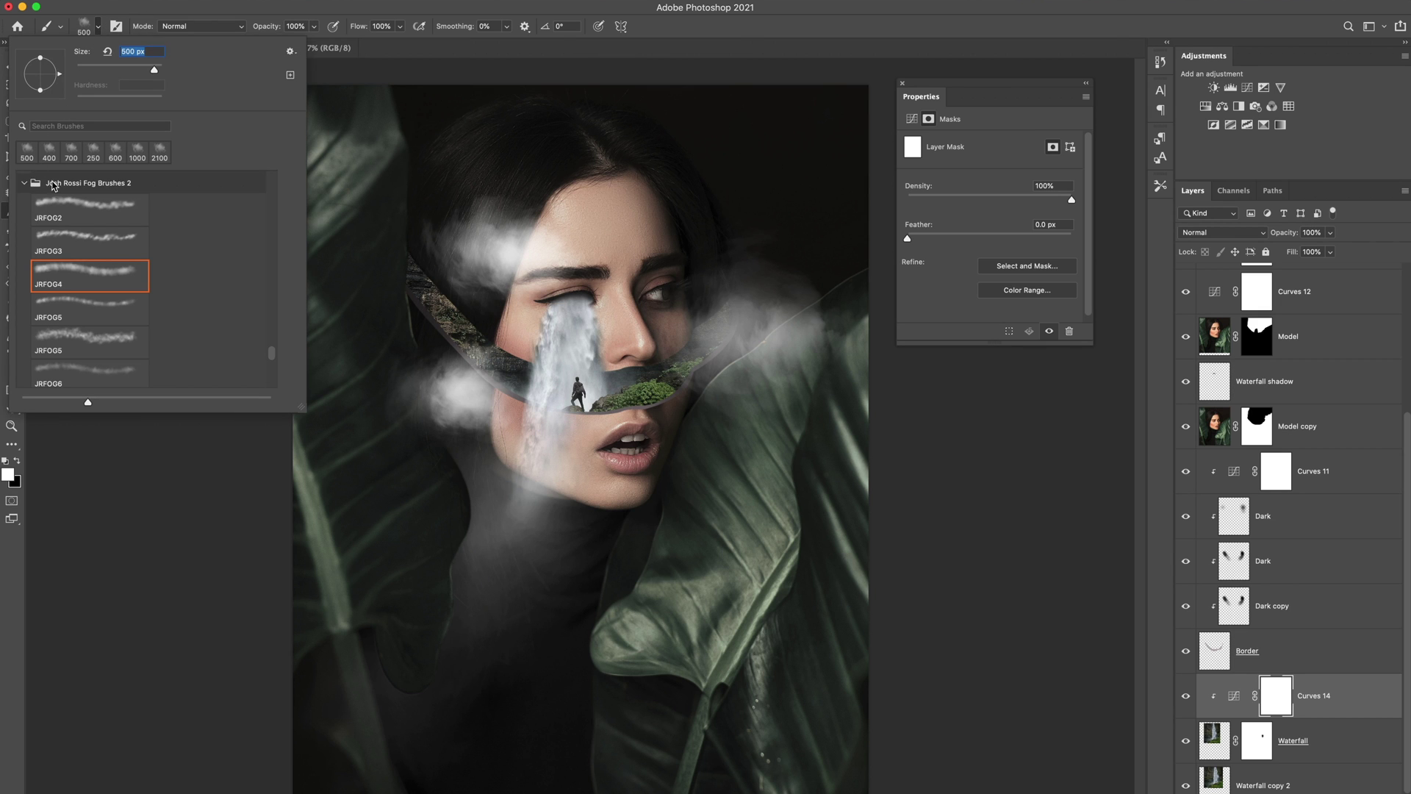
pyautogui.scroll(-5, 137, 250)
pyautogui.doubleClick(96, 224)
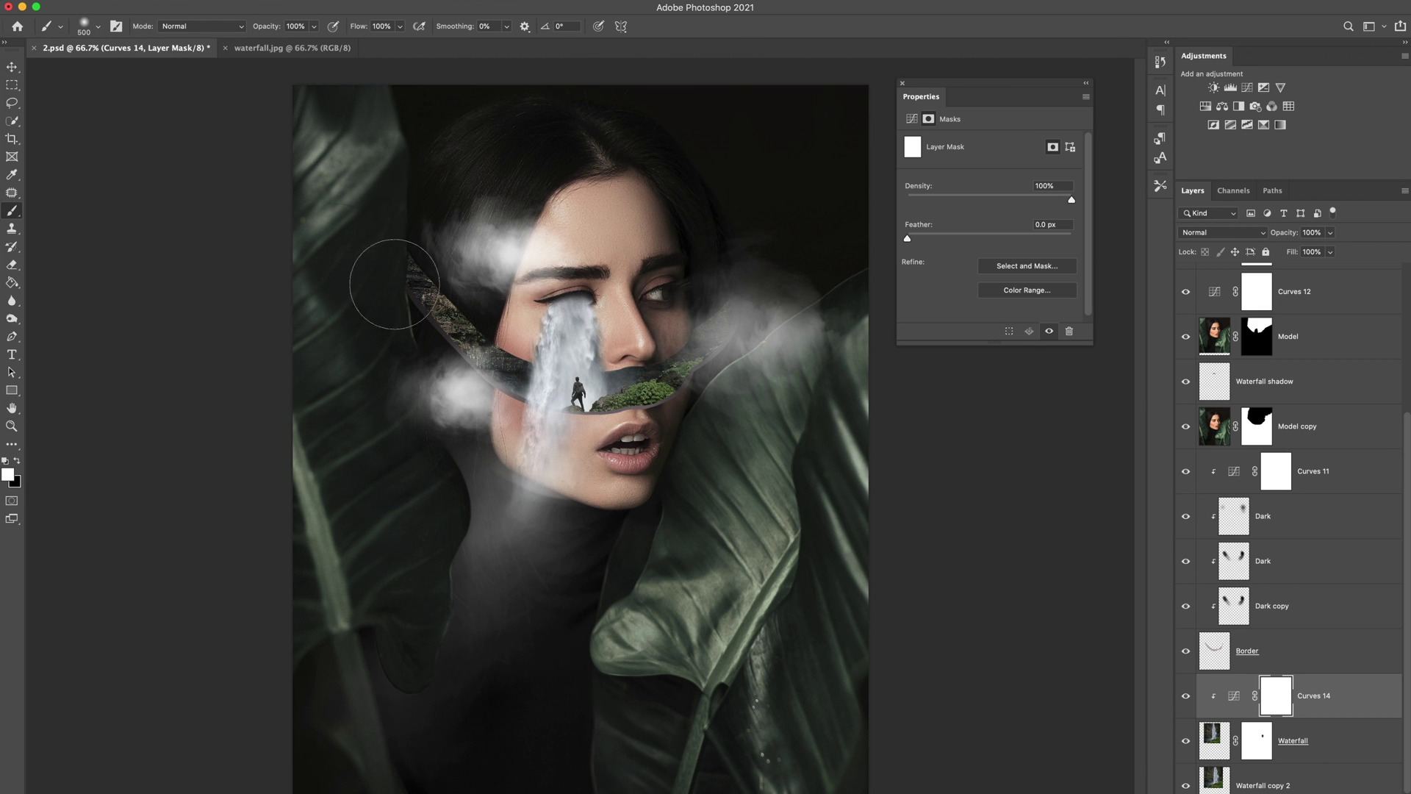
pyautogui.press('[')
pyautogui.press('[')
pyautogui.press('[')
pyautogui.press('[')
pyautogui.press('x')
pyautogui.moveTo(412, 279)
pyautogui.mouseDown()
pyautogui.moveTo(448, 359)
pyautogui.moveTo(445, 319)
pyautogui.moveTo(476, 327)
pyautogui.mouseUp()
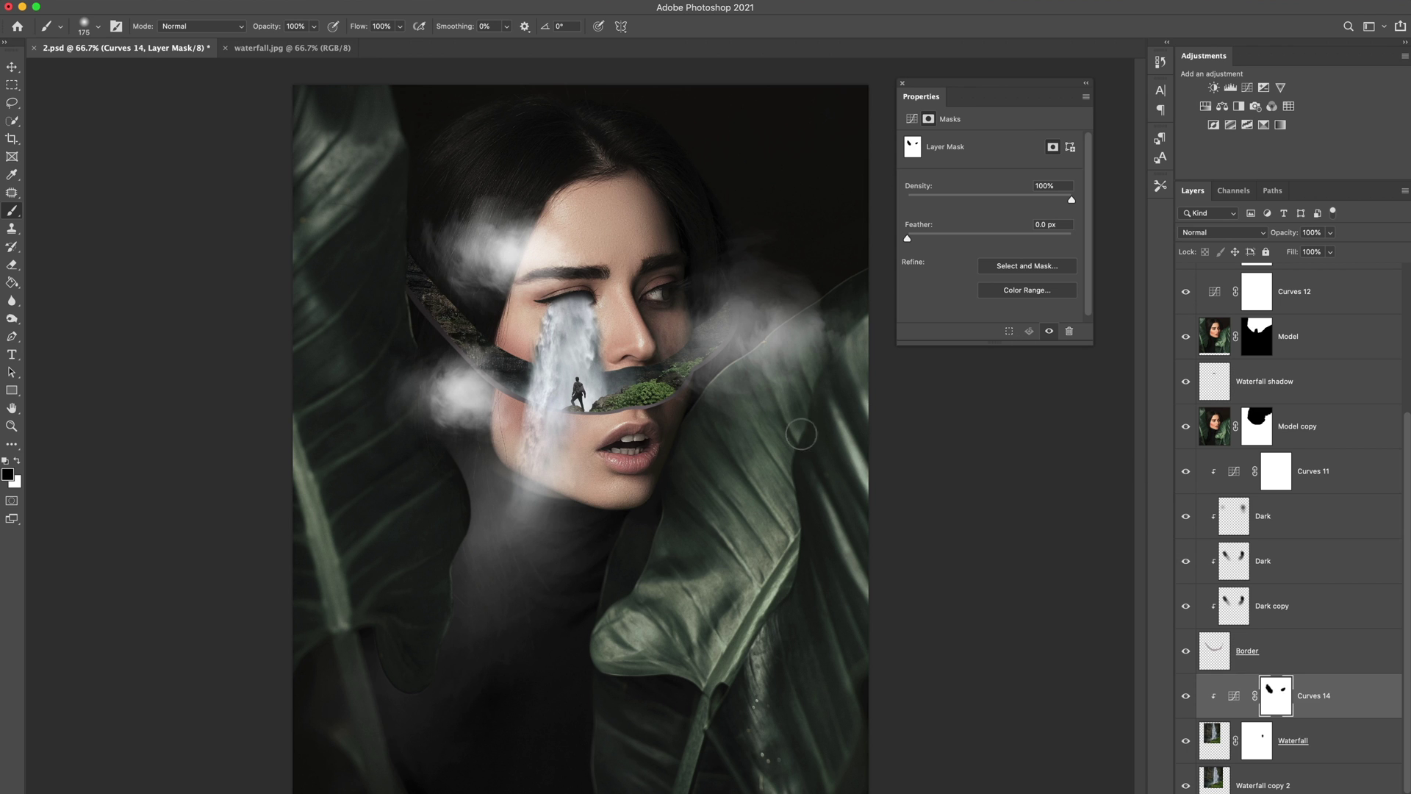
pyautogui.press('v')
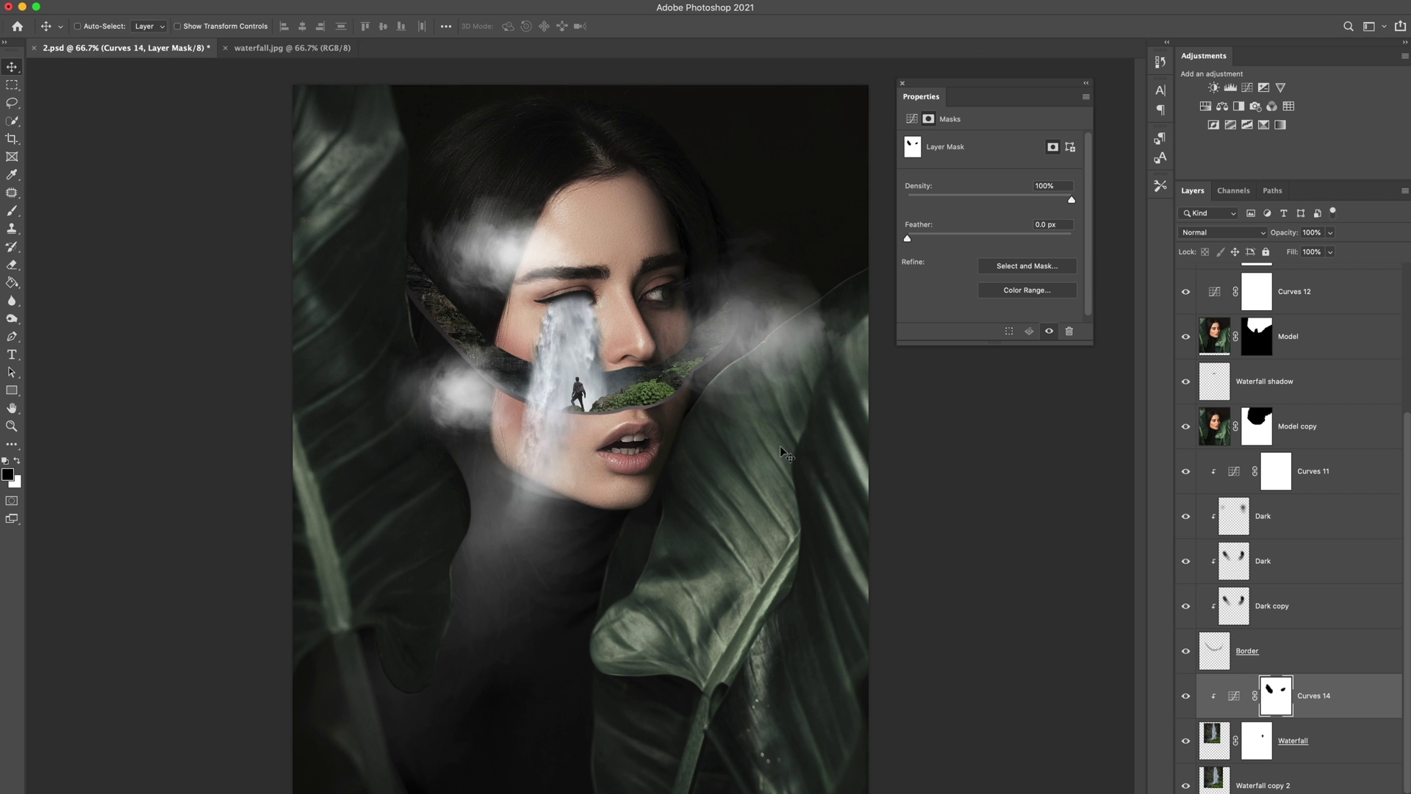
# Lighten the border slightly by raising the midtone point of its clipped Curves 11 adjustment.
pyautogui.scroll(-1, 1253, 544)
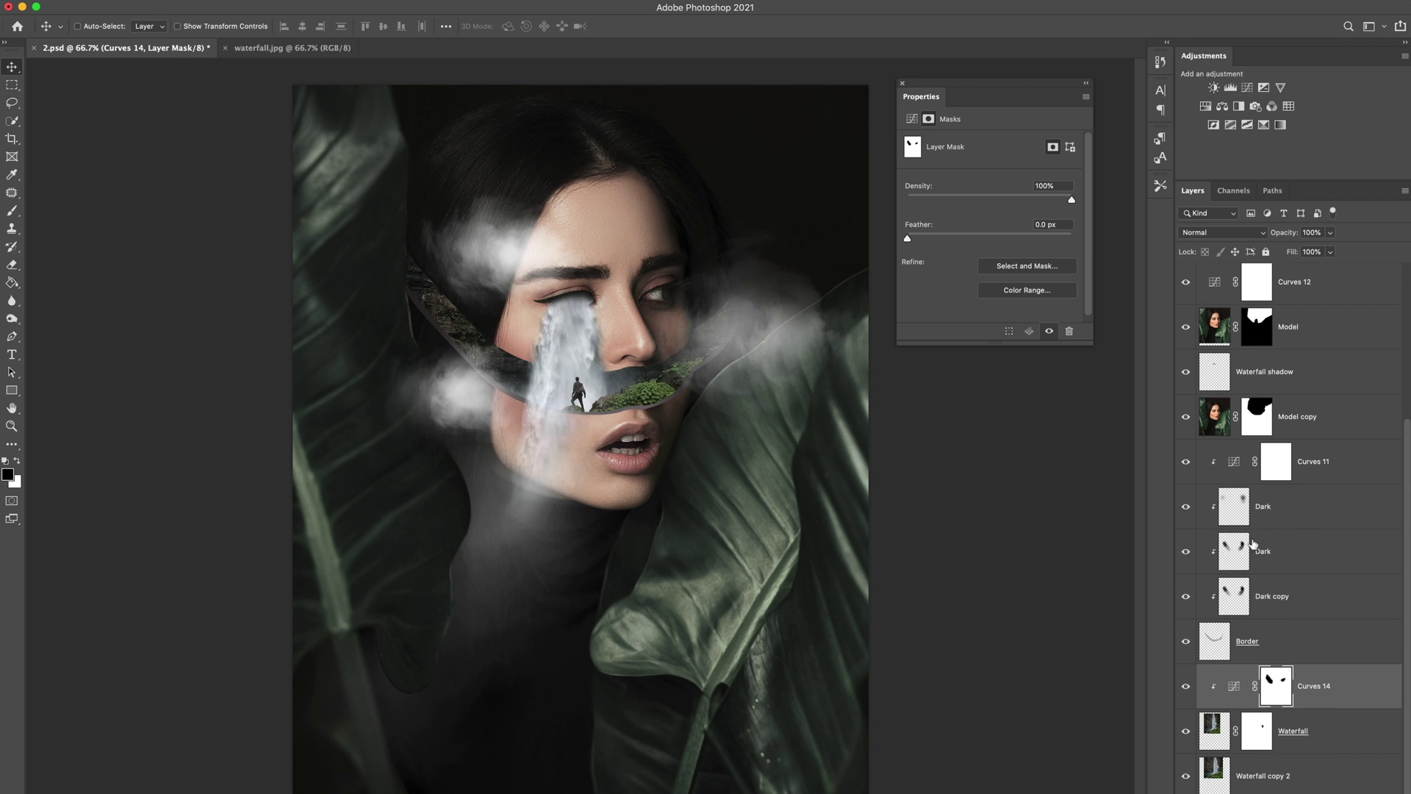
pyautogui.click(1185, 463)
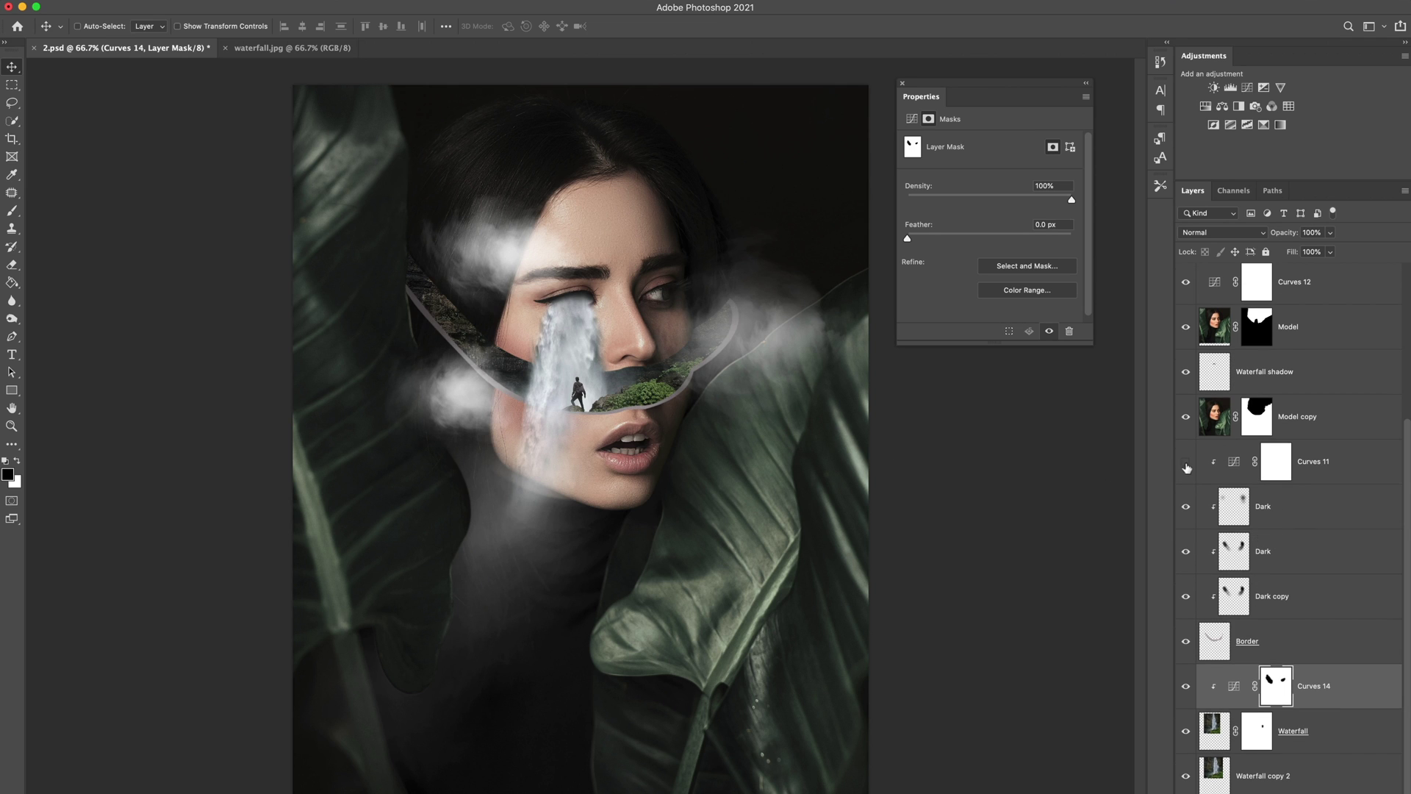
pyautogui.click(1186, 463)
pyautogui.click(1237, 467)
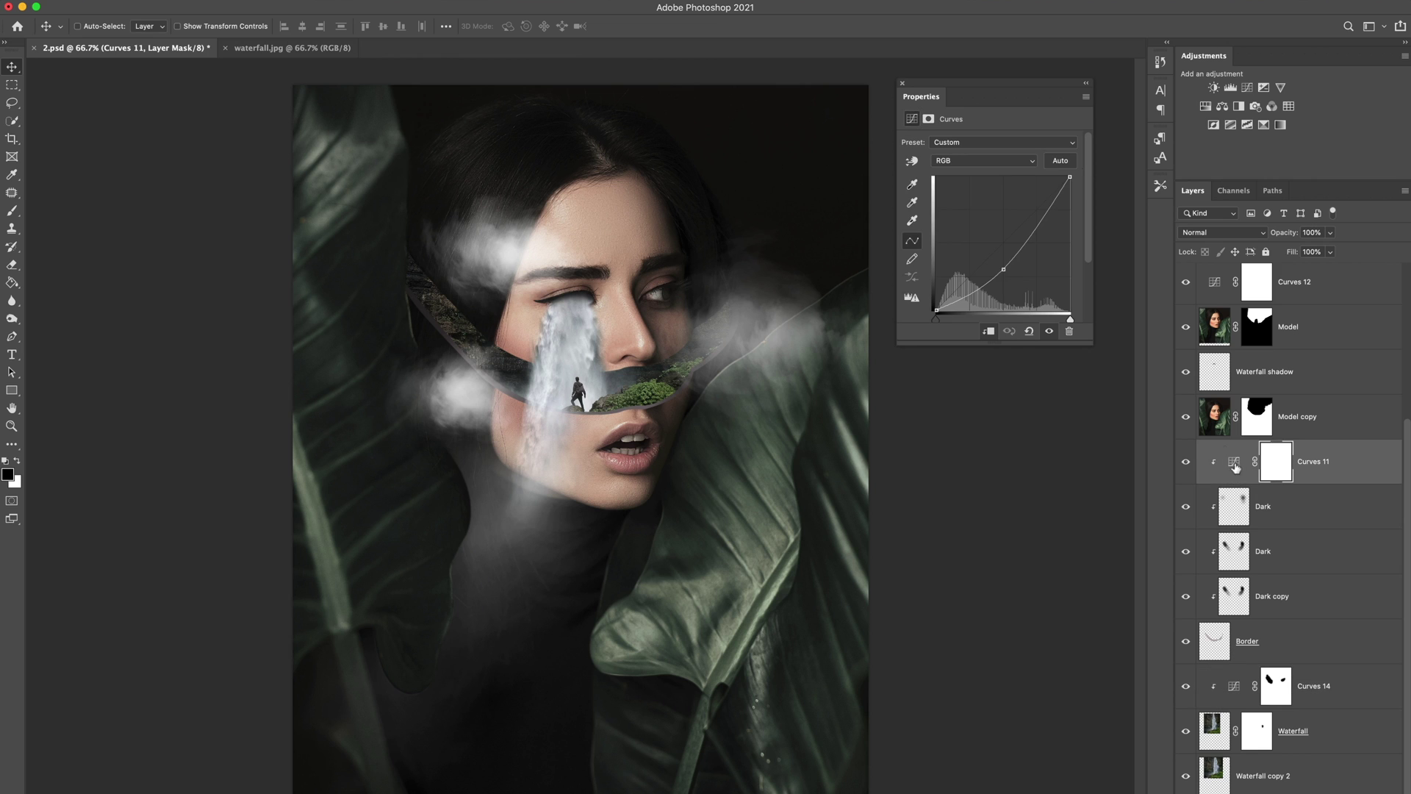
pyautogui.moveTo(1003, 269); pyautogui.dragTo(997, 259)
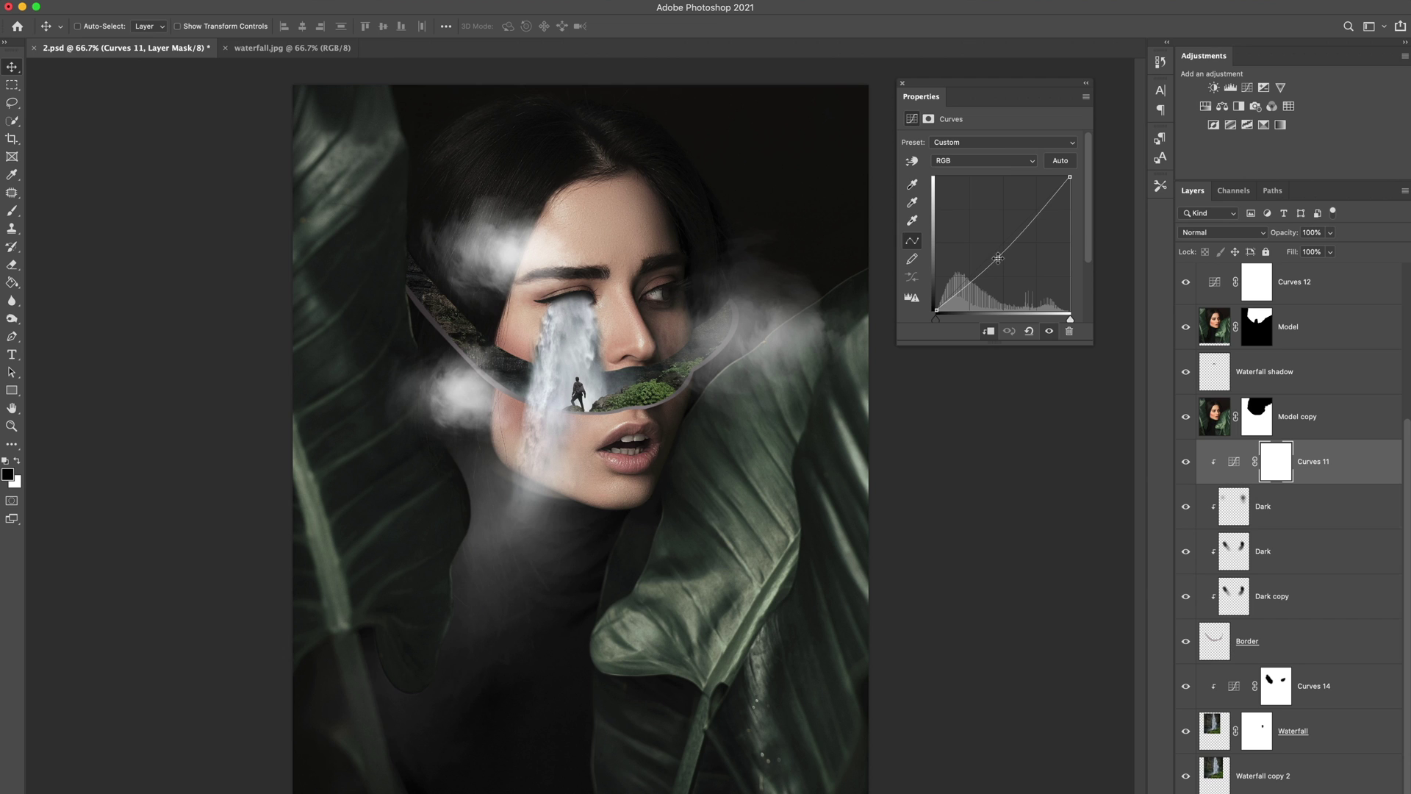
pyautogui.click(904, 85)
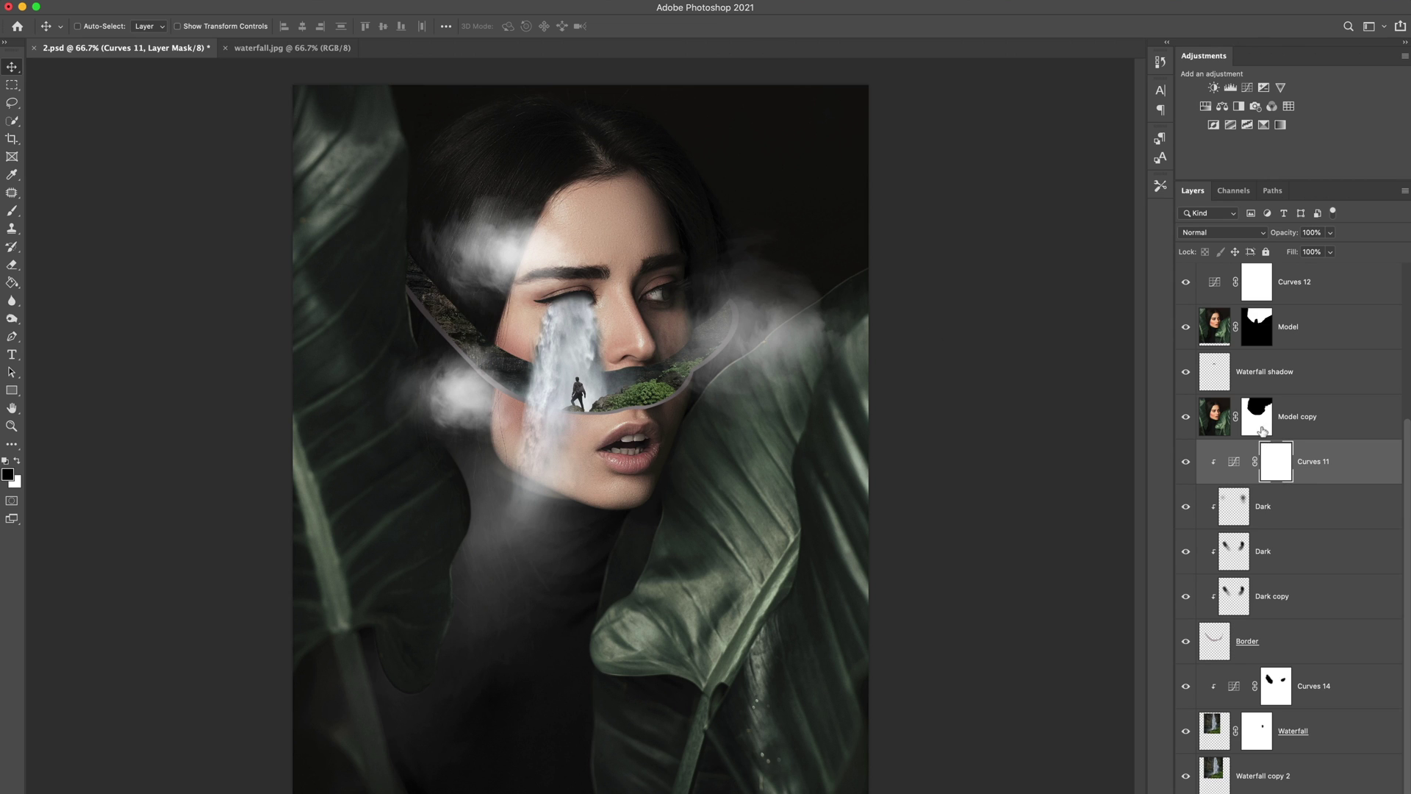
# Create a new layer named "Shadow in head" directly above Curves 14.
pyautogui.click(1220, 419)
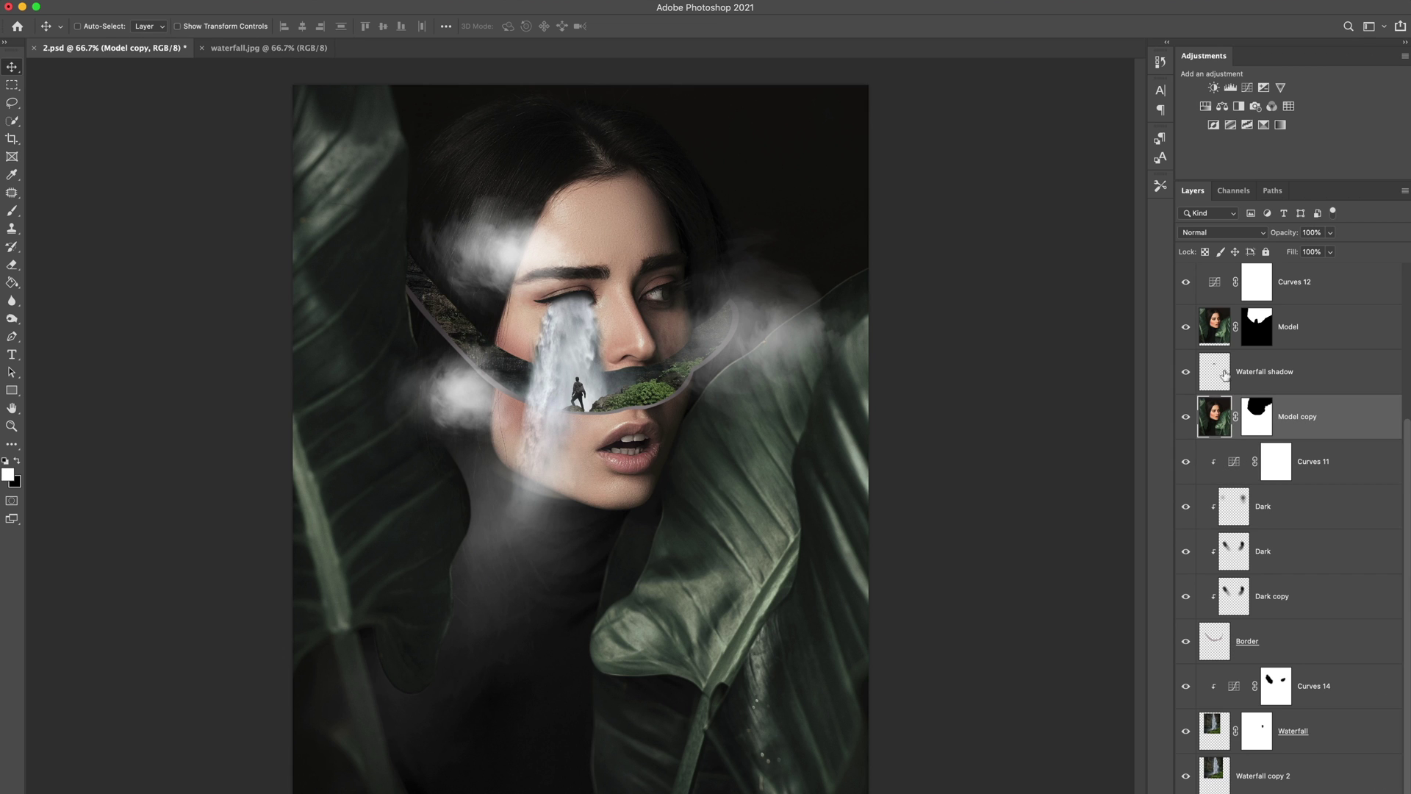
pyautogui.scroll(-2, 1206, 470)
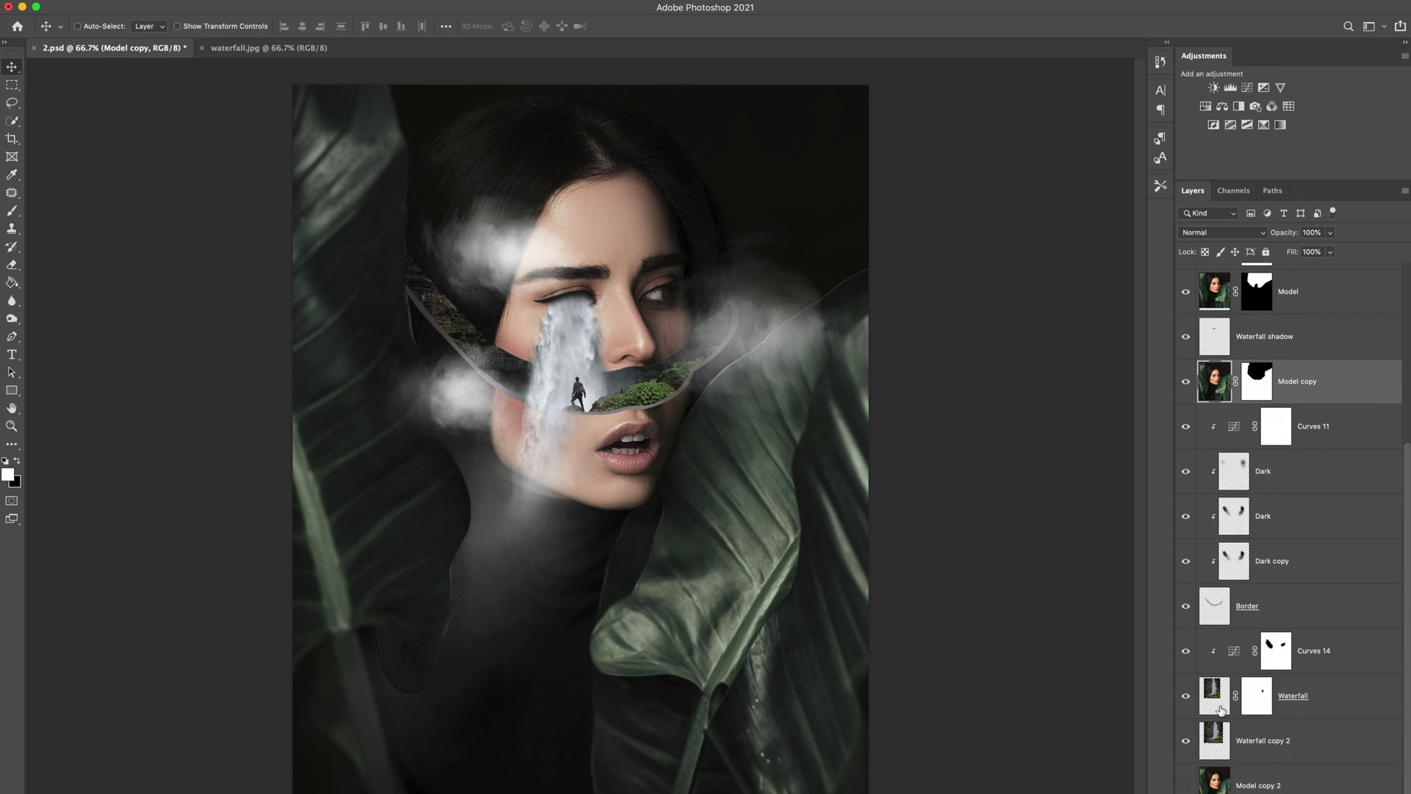
pyautogui.click(1218, 702)
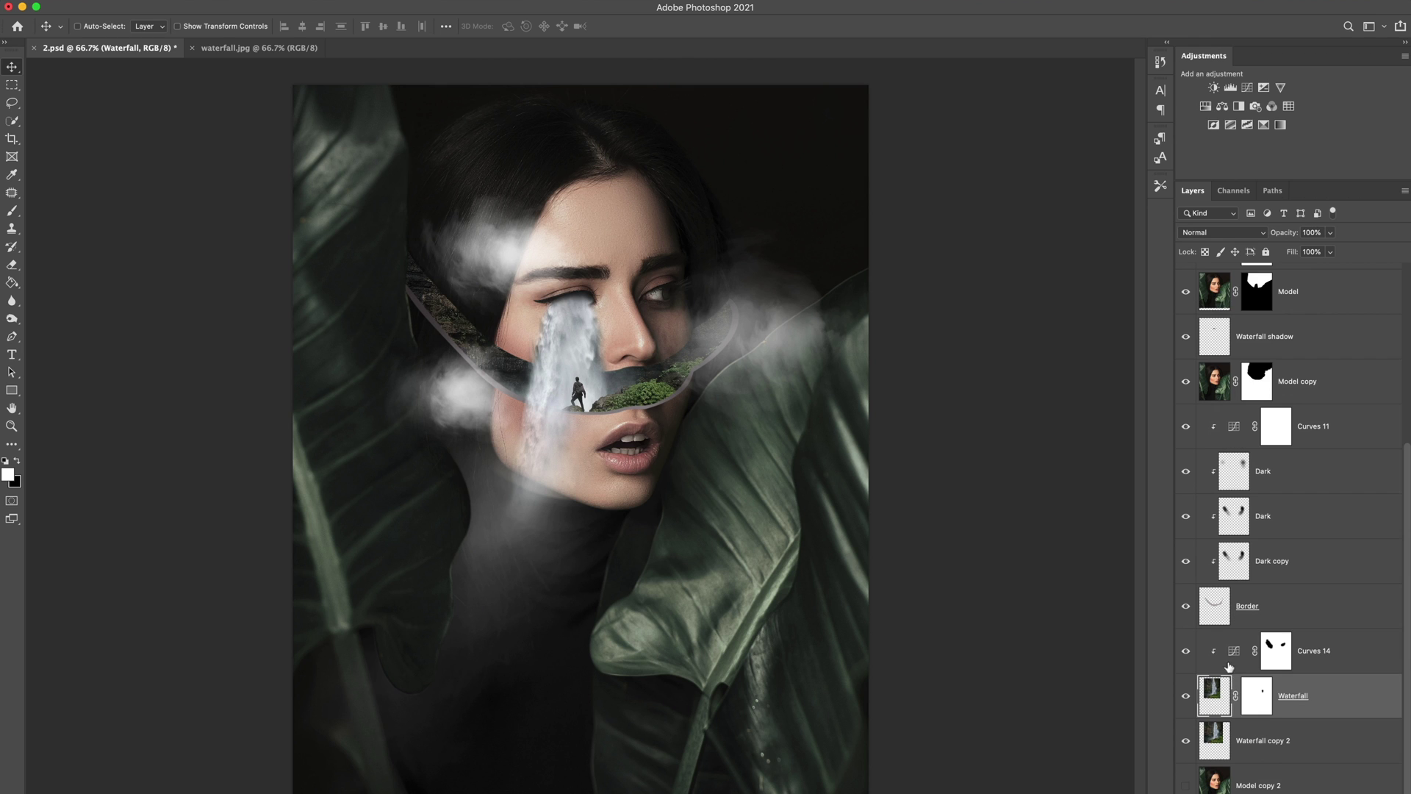
pyautogui.click(1234, 656)
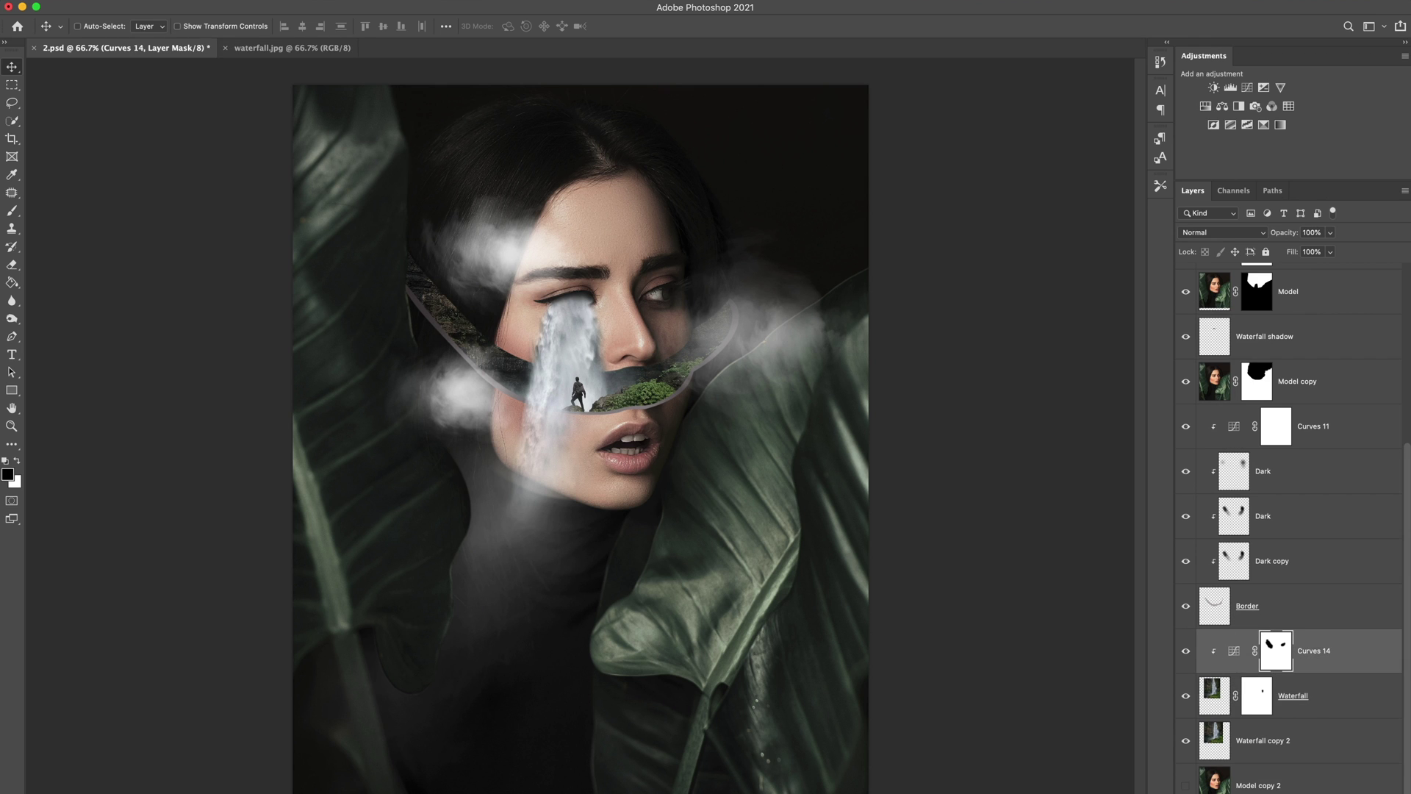
pyautogui.press('alt+shift+super+n')
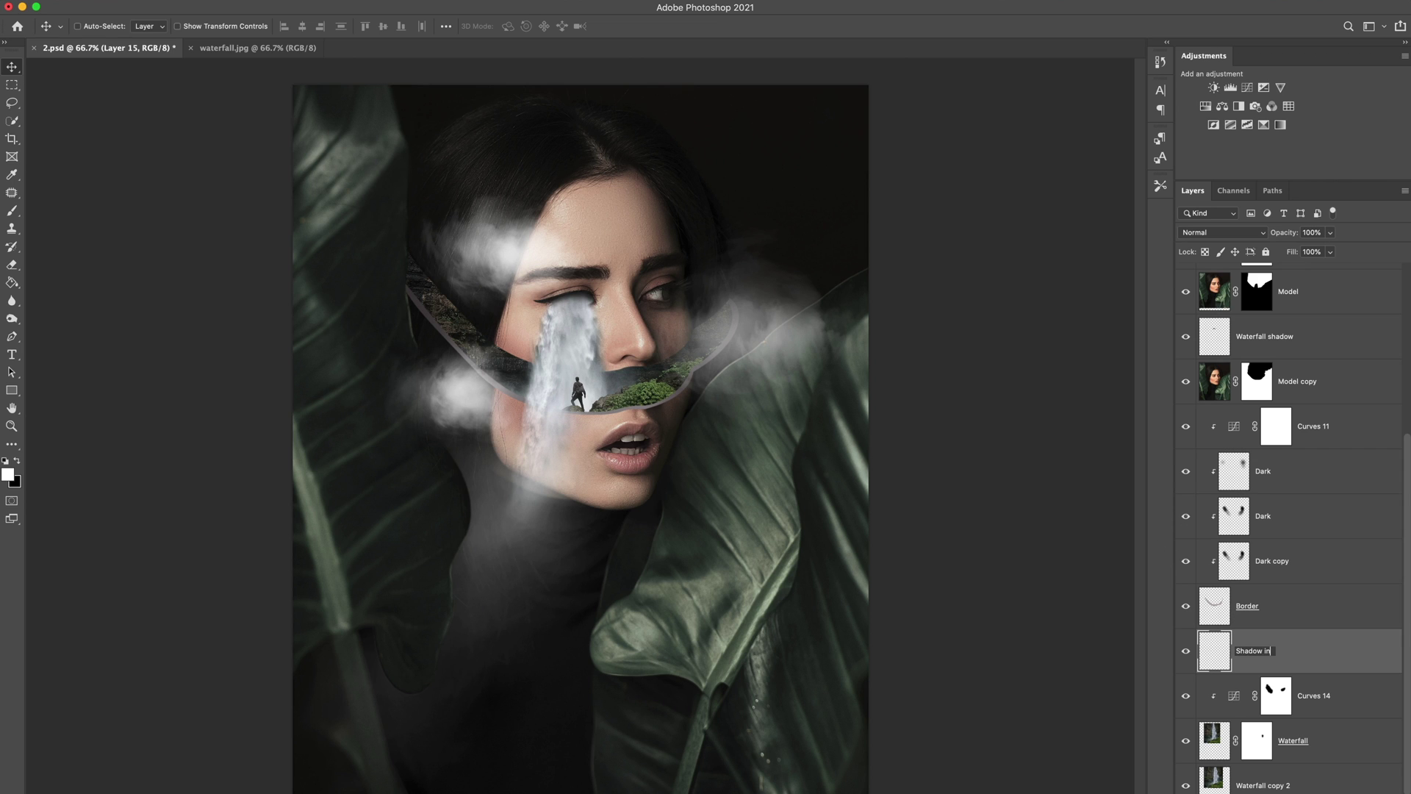
pyautogui.press('Return')
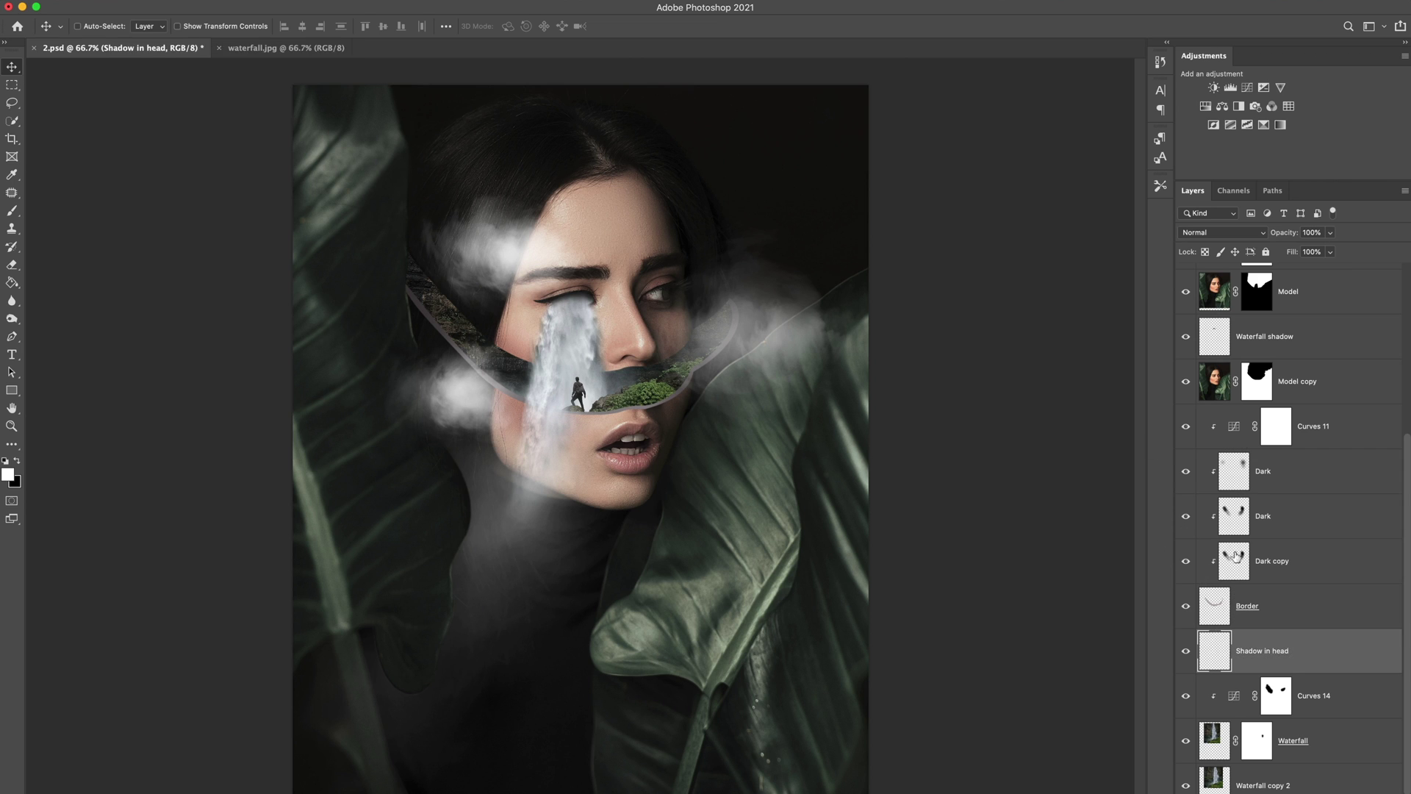
# Paint soft black shading over the left end of the waterfall scene at 34% brush opacity, enlarging the brush up to 900 px.
pyautogui.press('b')
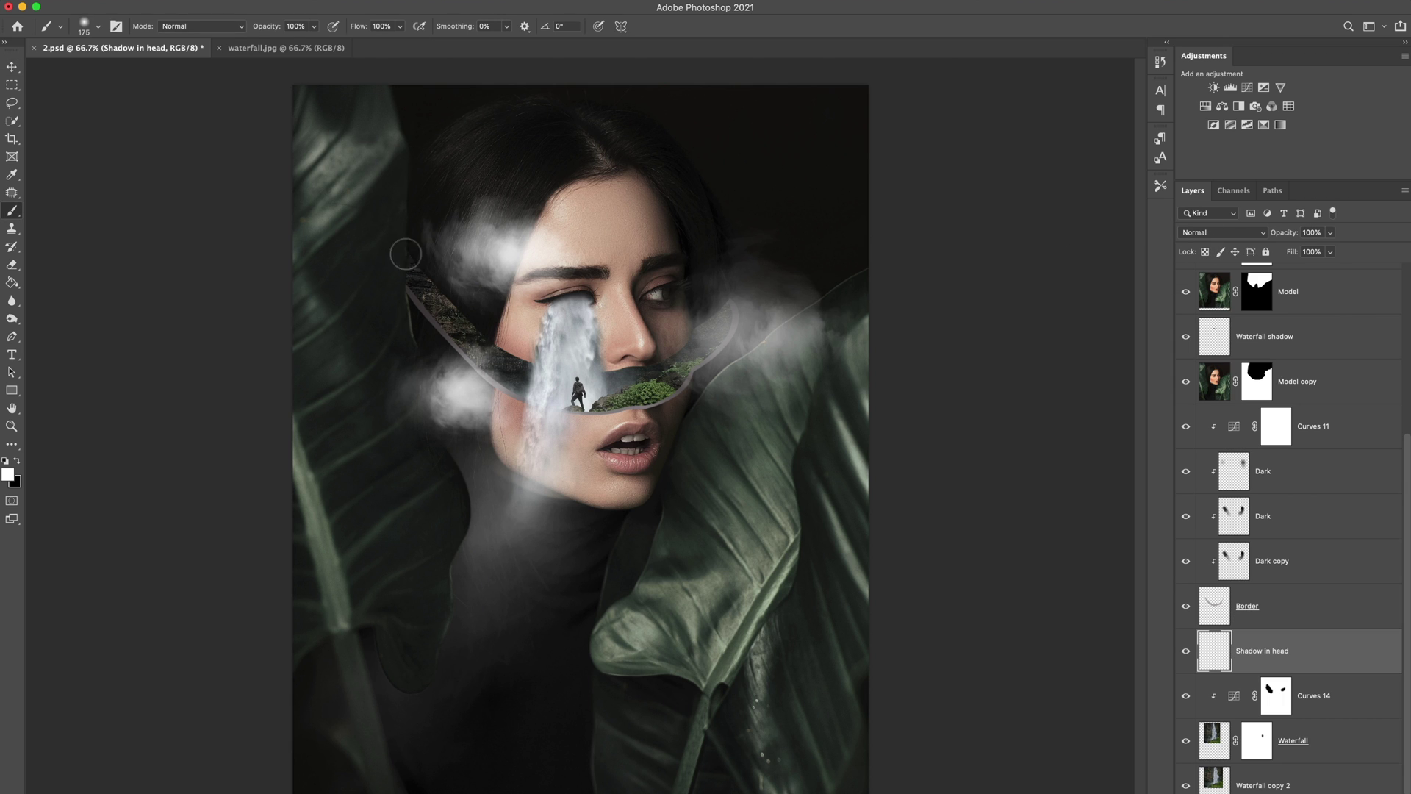
pyautogui.press('x')
pyautogui.click(315, 27)
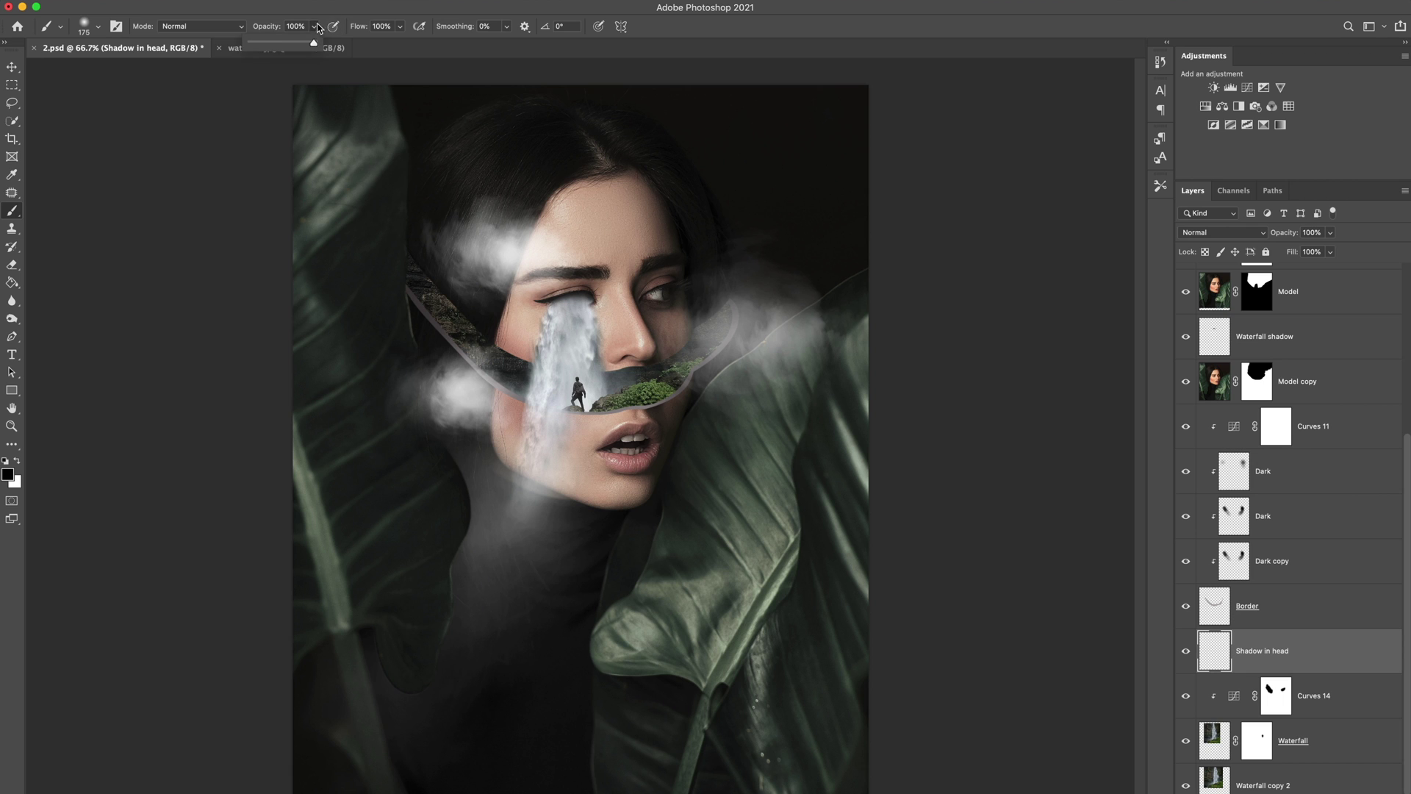
pyautogui.moveTo(275, 48); pyautogui.dragTo(272, 47)
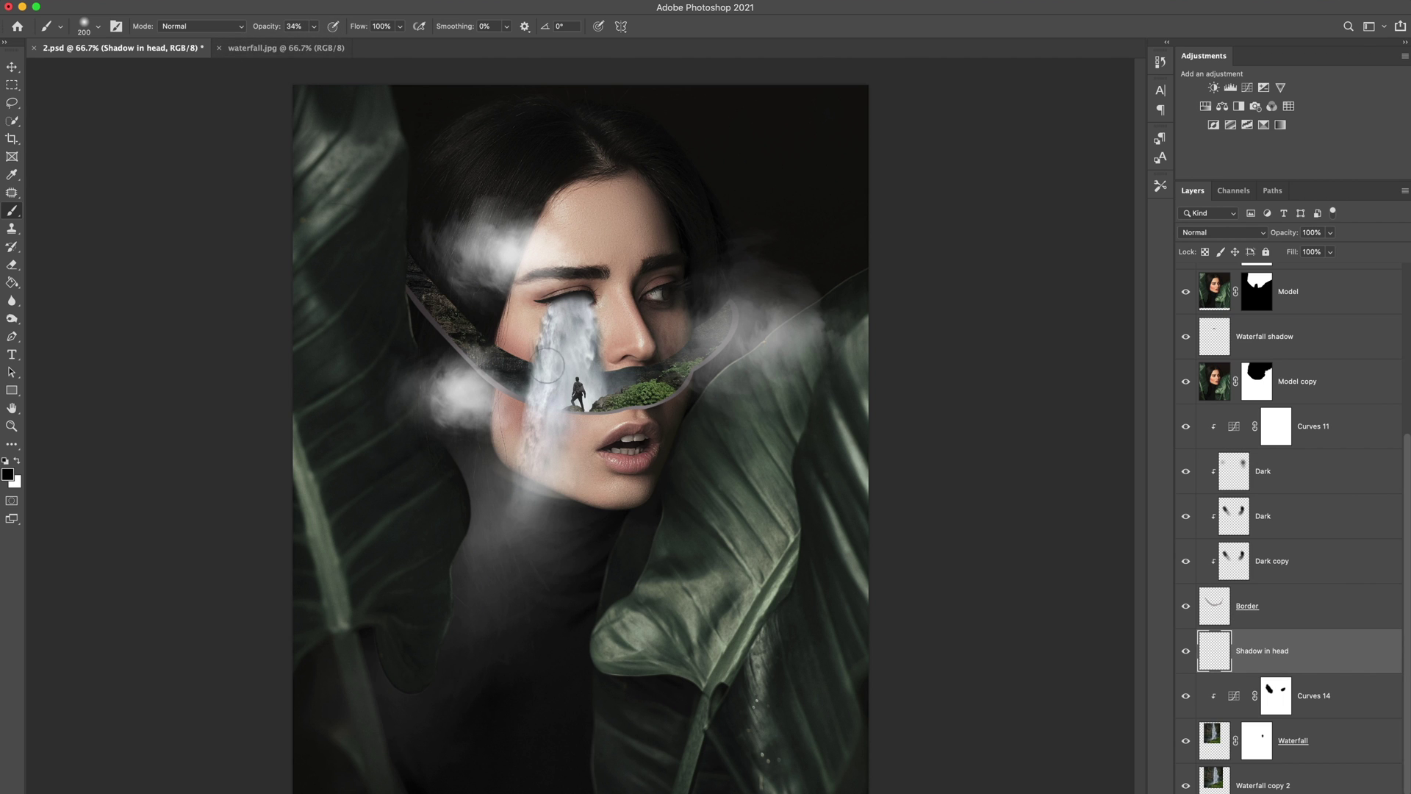
pyautogui.press(']')
pyautogui.press(']')
pyautogui.press(']')
pyautogui.press(']')
pyautogui.click(421, 277)
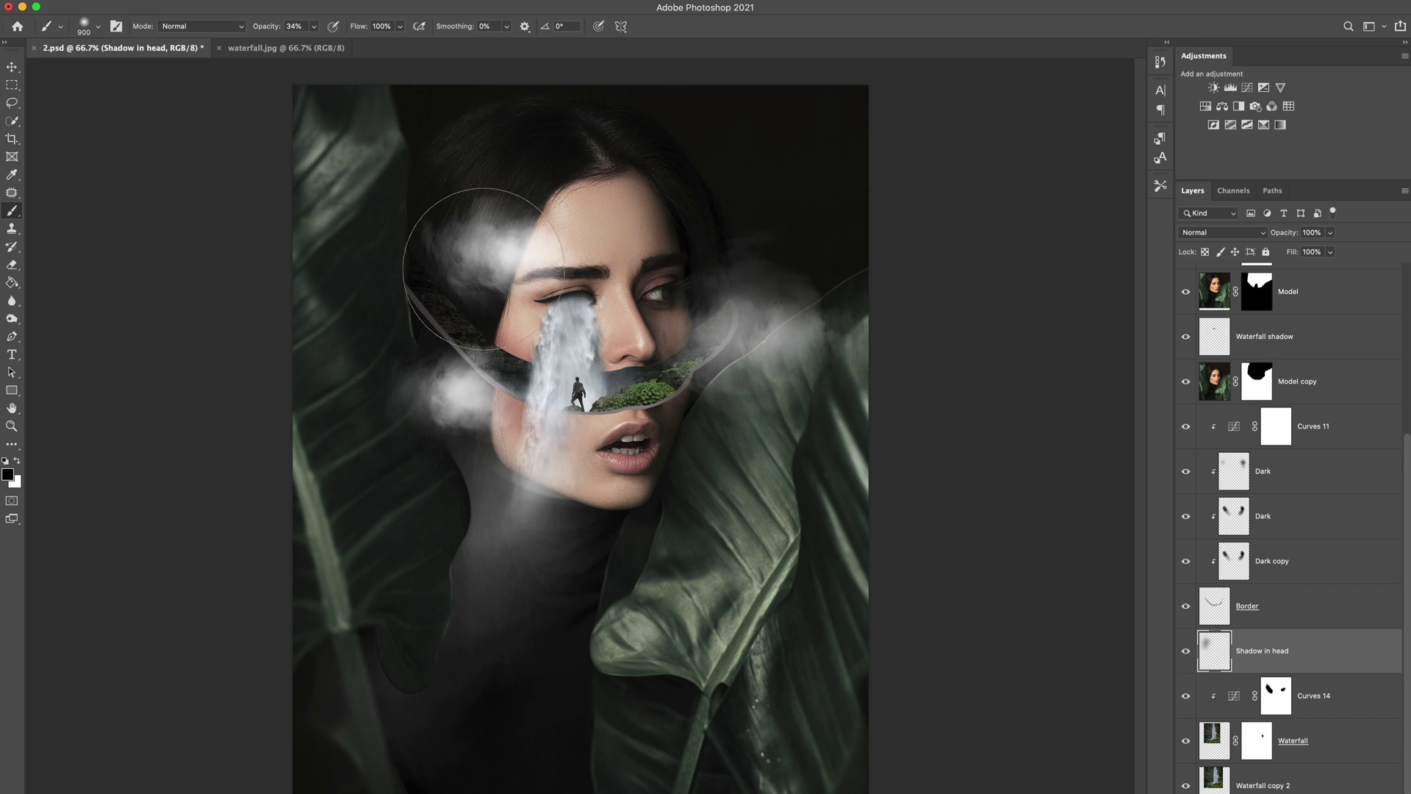
# Deepen the soft black shading over the left end of the waterfall scene with a 400 px brush.
pyautogui.press('[')
pyautogui.press('super+plus')
pyautogui.press('super+plus')
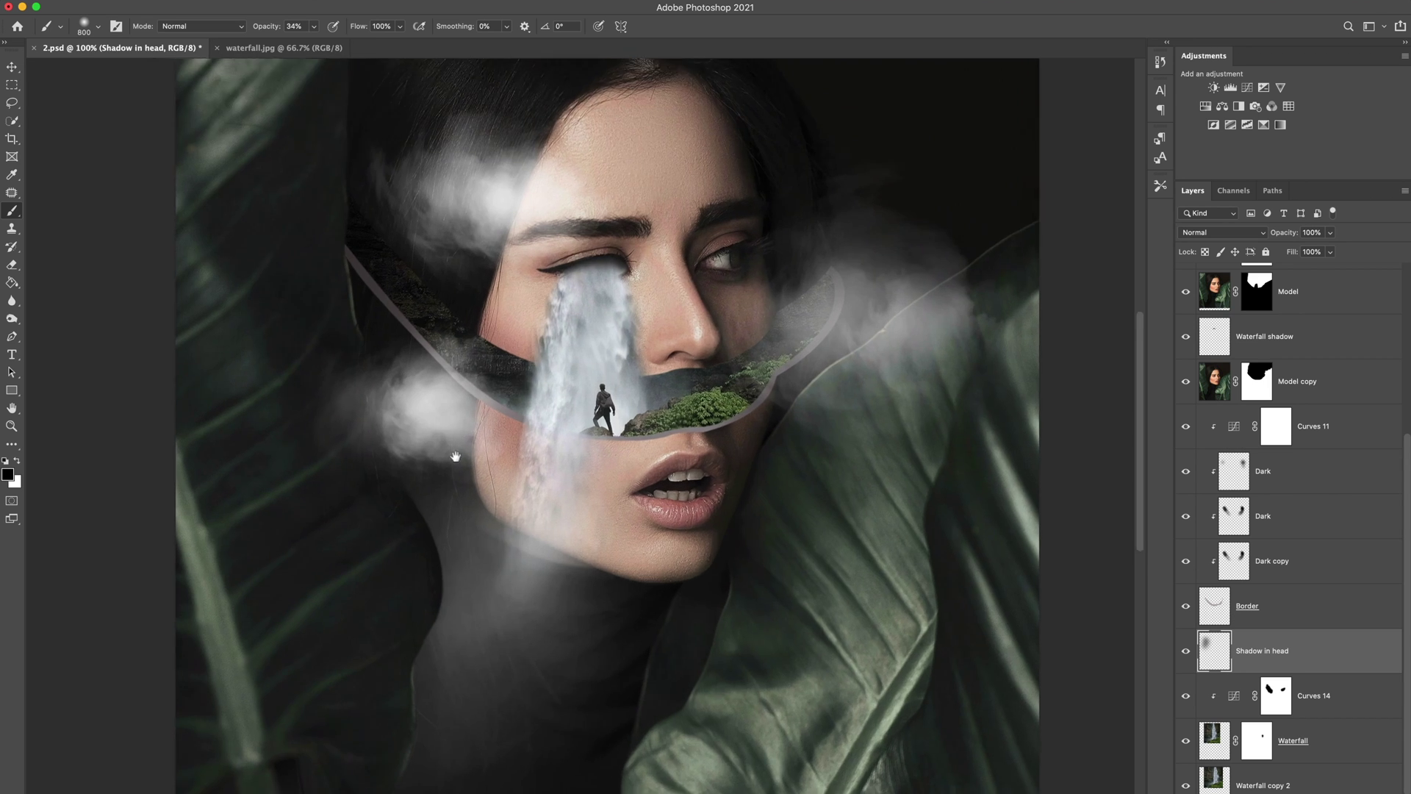
pyautogui.press('[')
pyautogui.press('[')
pyautogui.press('[')
pyautogui.press('[')
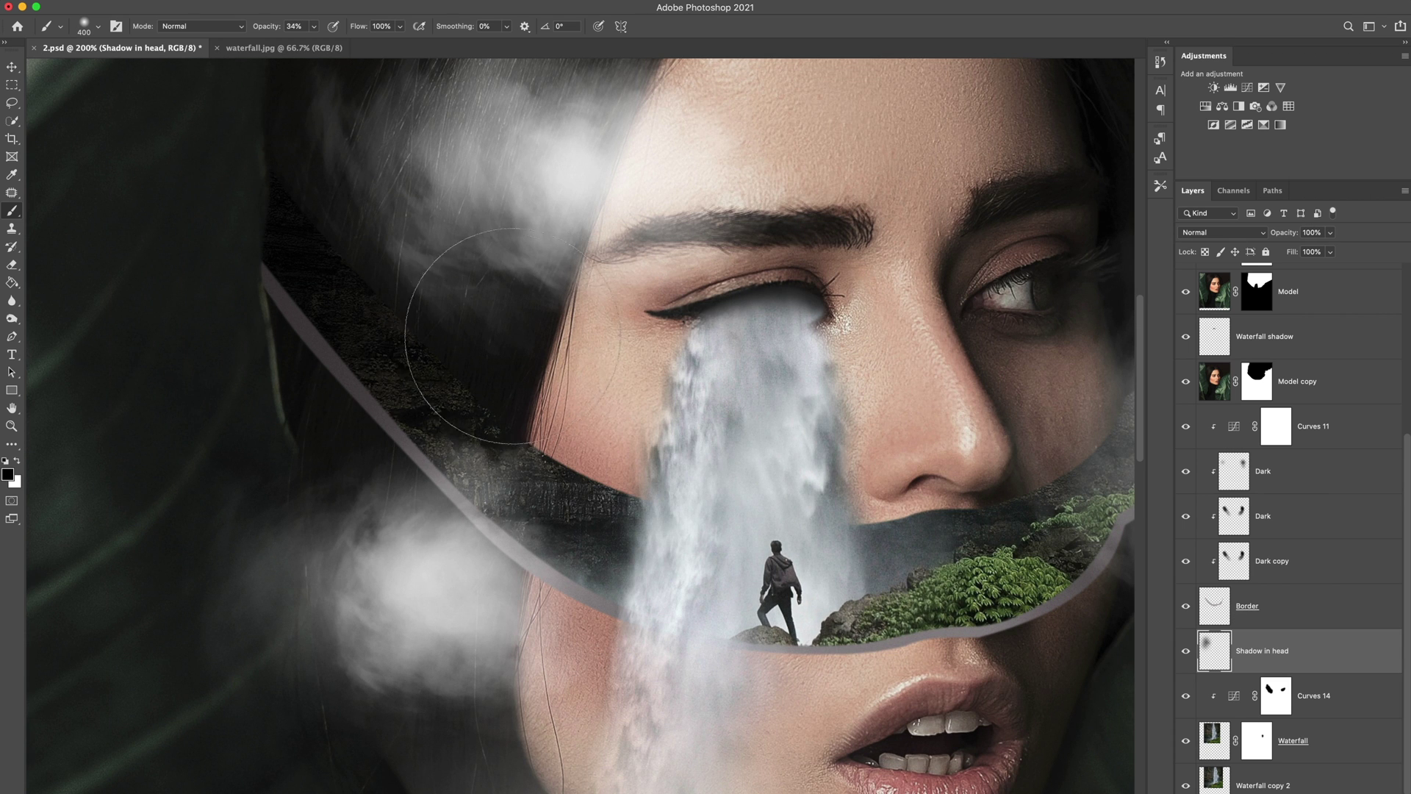
pyautogui.moveTo(437, 255); pyautogui.dragTo(584, 397)
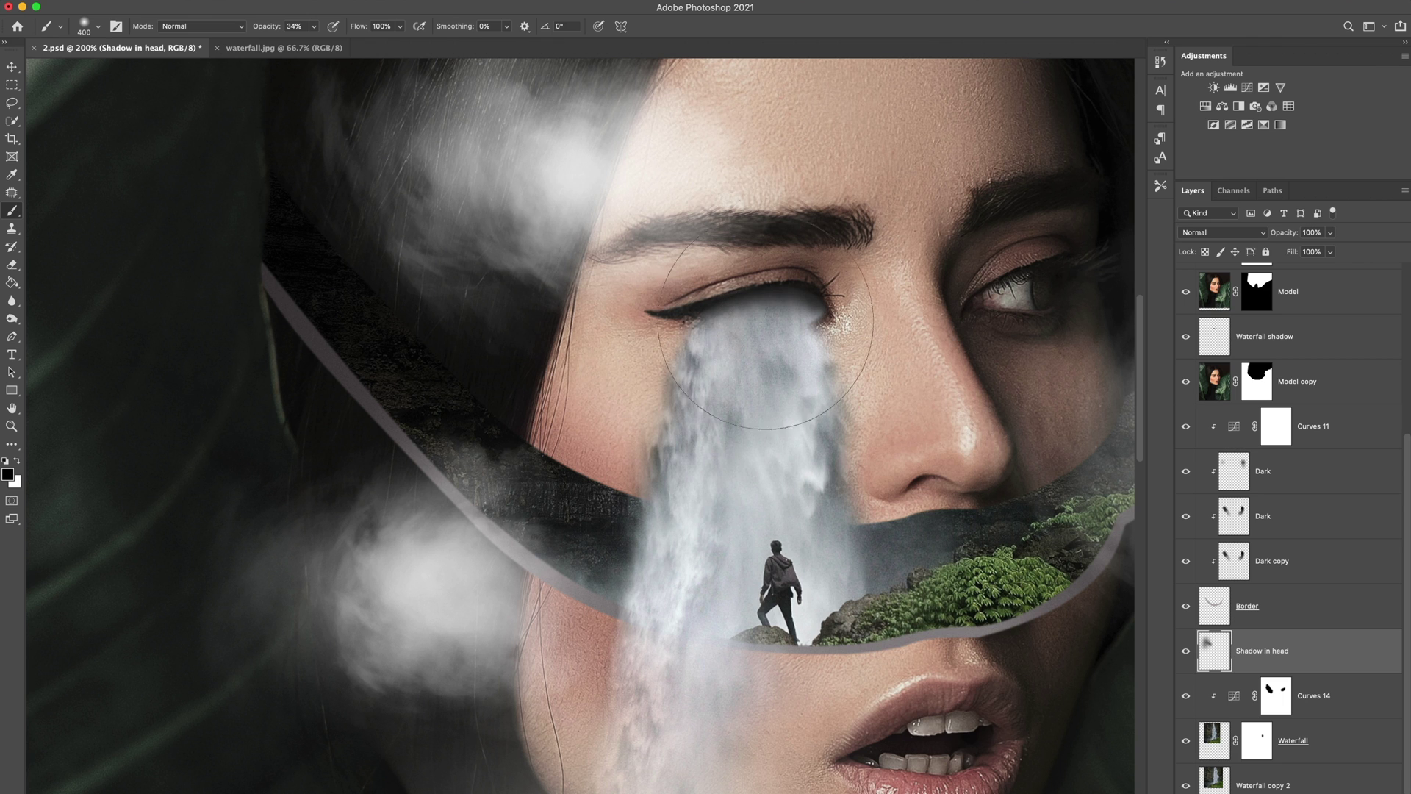
# Erase the stray shading from the waterfall below the eye with a 250 px eraser at 100% opacity.
pyautogui.press('e')
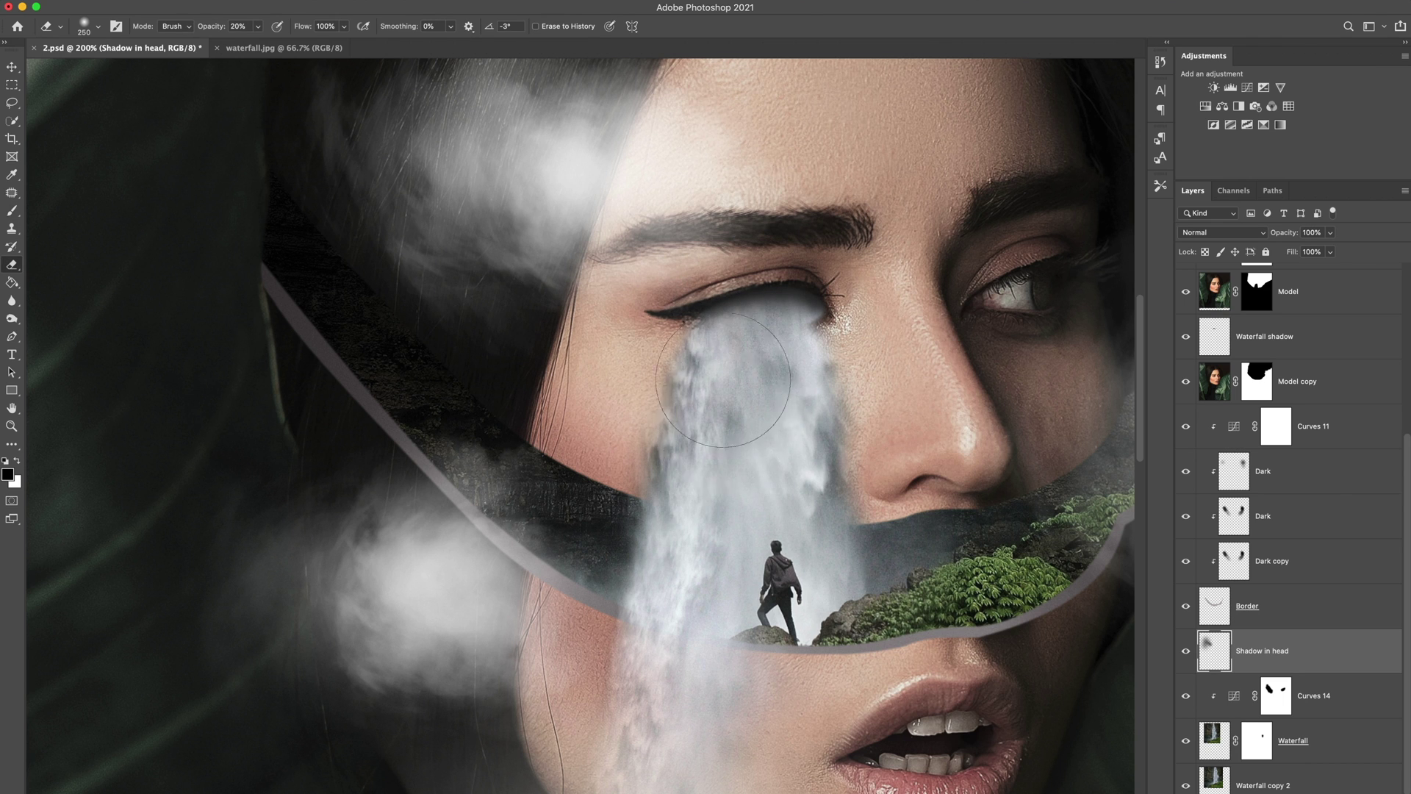
pyautogui.press('0')
pyautogui.moveTo(714, 416); pyautogui.dragTo(707, 375)
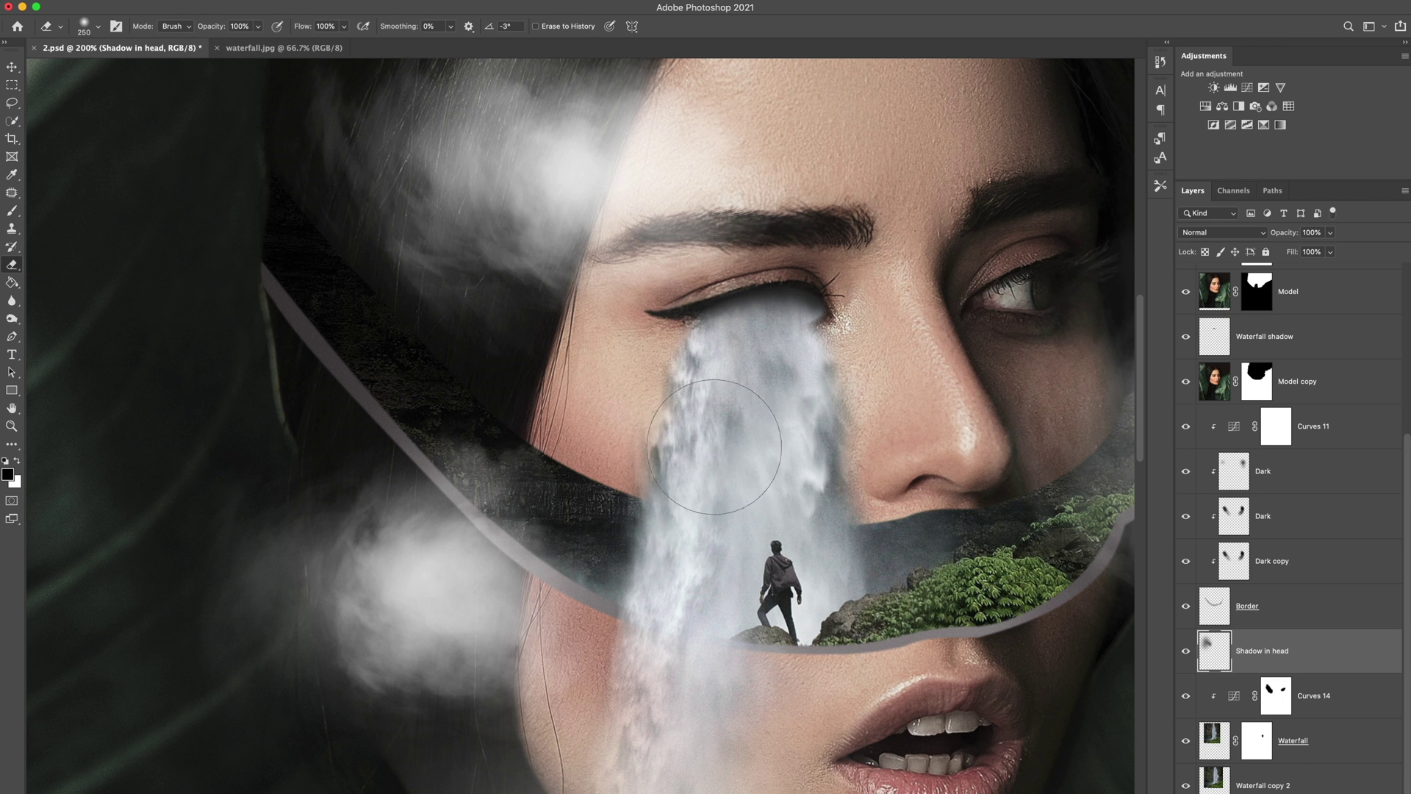
# Paint soft black shading over the right end of the waterfall scene with the 400 px brush at 34% opacity.
pyautogui.hscroll(5, 747, 435)
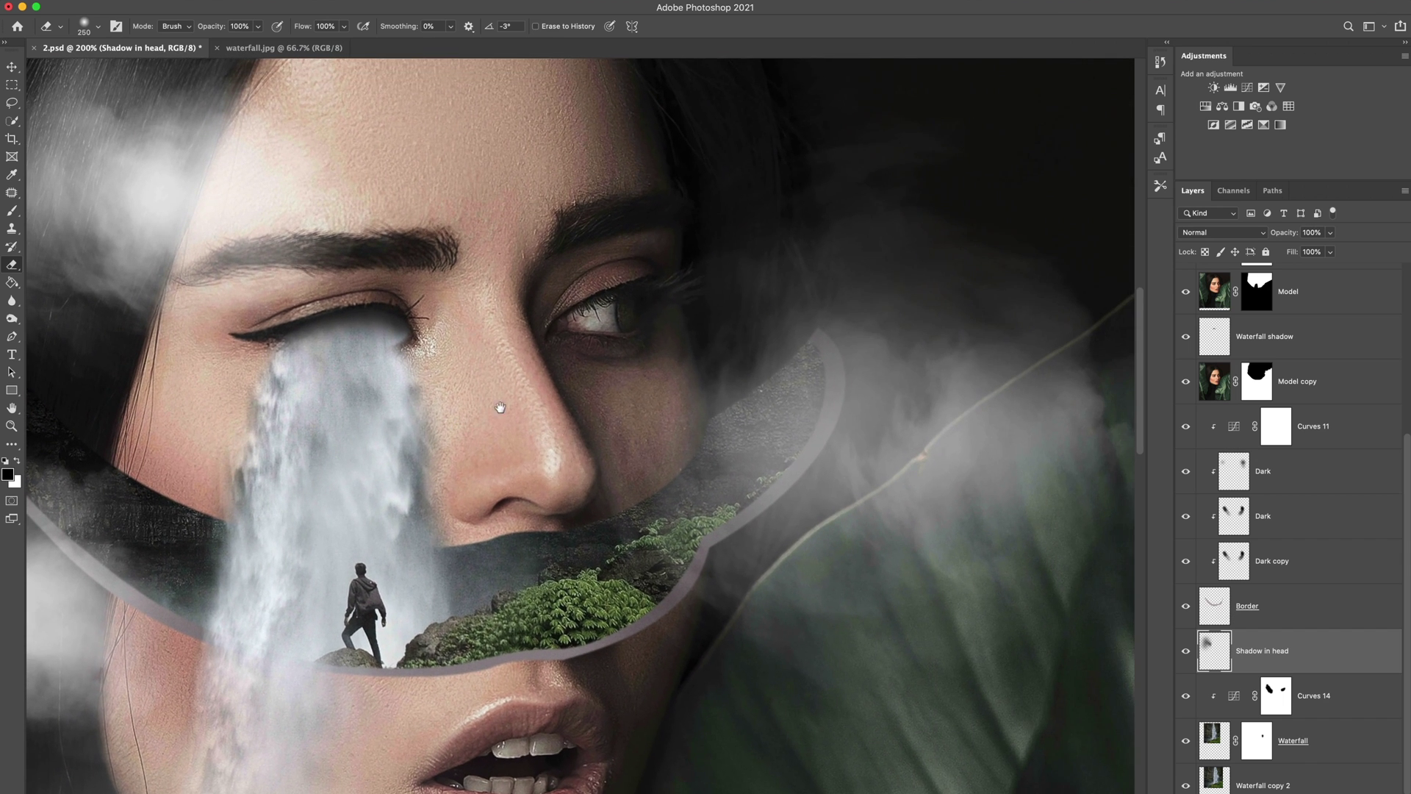
pyautogui.press('b')
pyautogui.moveTo(754, 368); pyautogui.dragTo(745, 367)
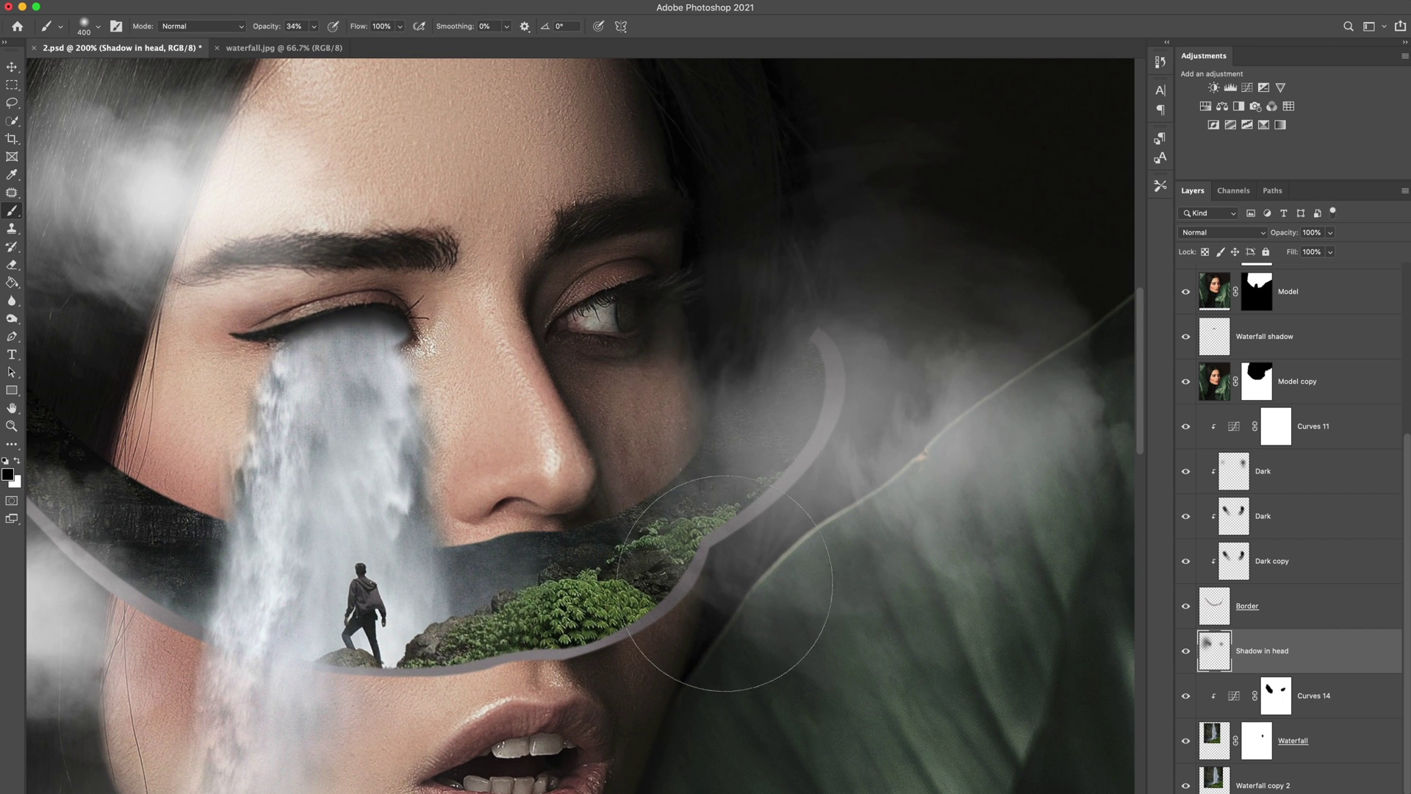
pyautogui.click(732, 582)
# Shade the scene's lower right edge along the border with a 125 px brush.
pyautogui.press('[')
pyautogui.press('[')
pyautogui.press('[')
pyautogui.press('[')
pyautogui.press('[')
pyautogui.press('[')
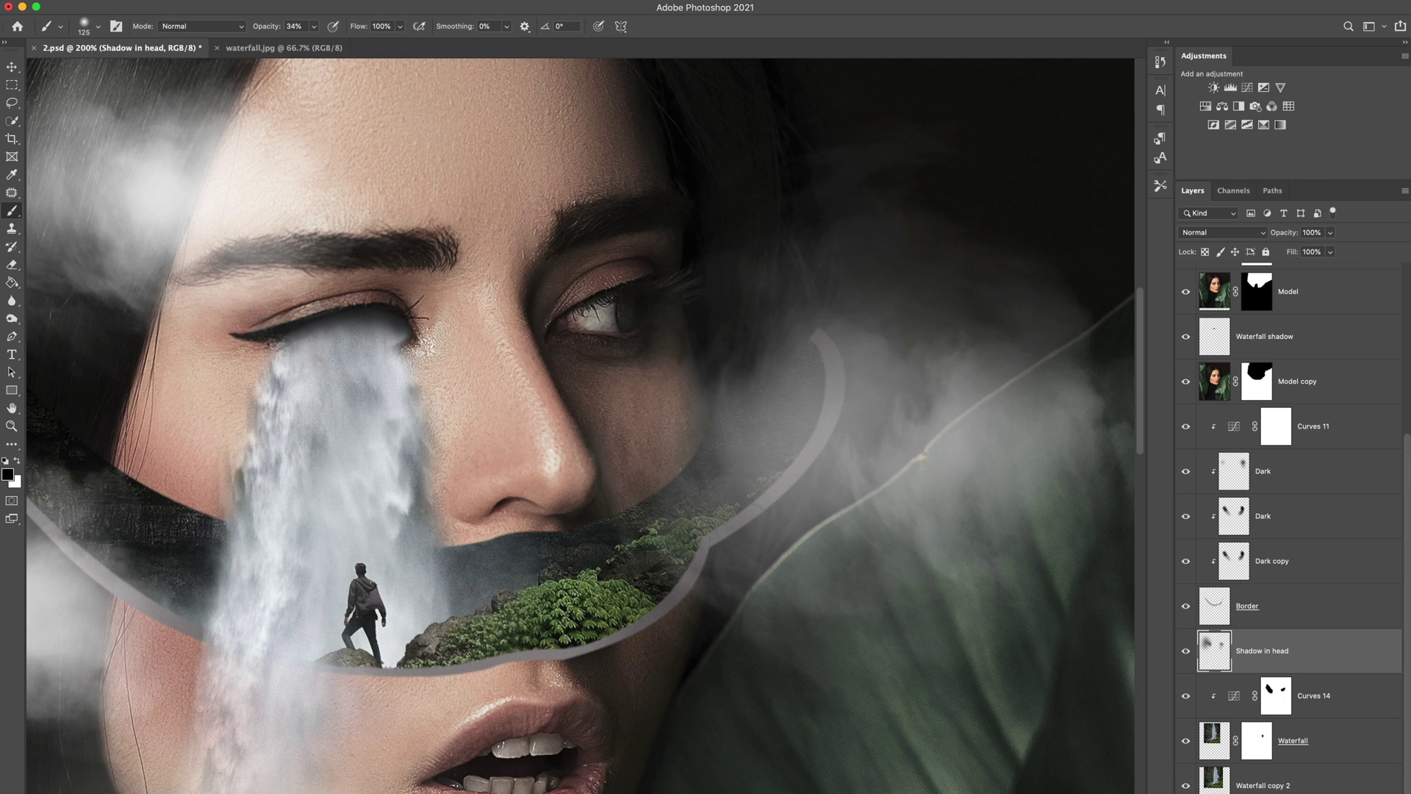
pyautogui.moveTo(666, 614); pyautogui.dragTo(608, 668)
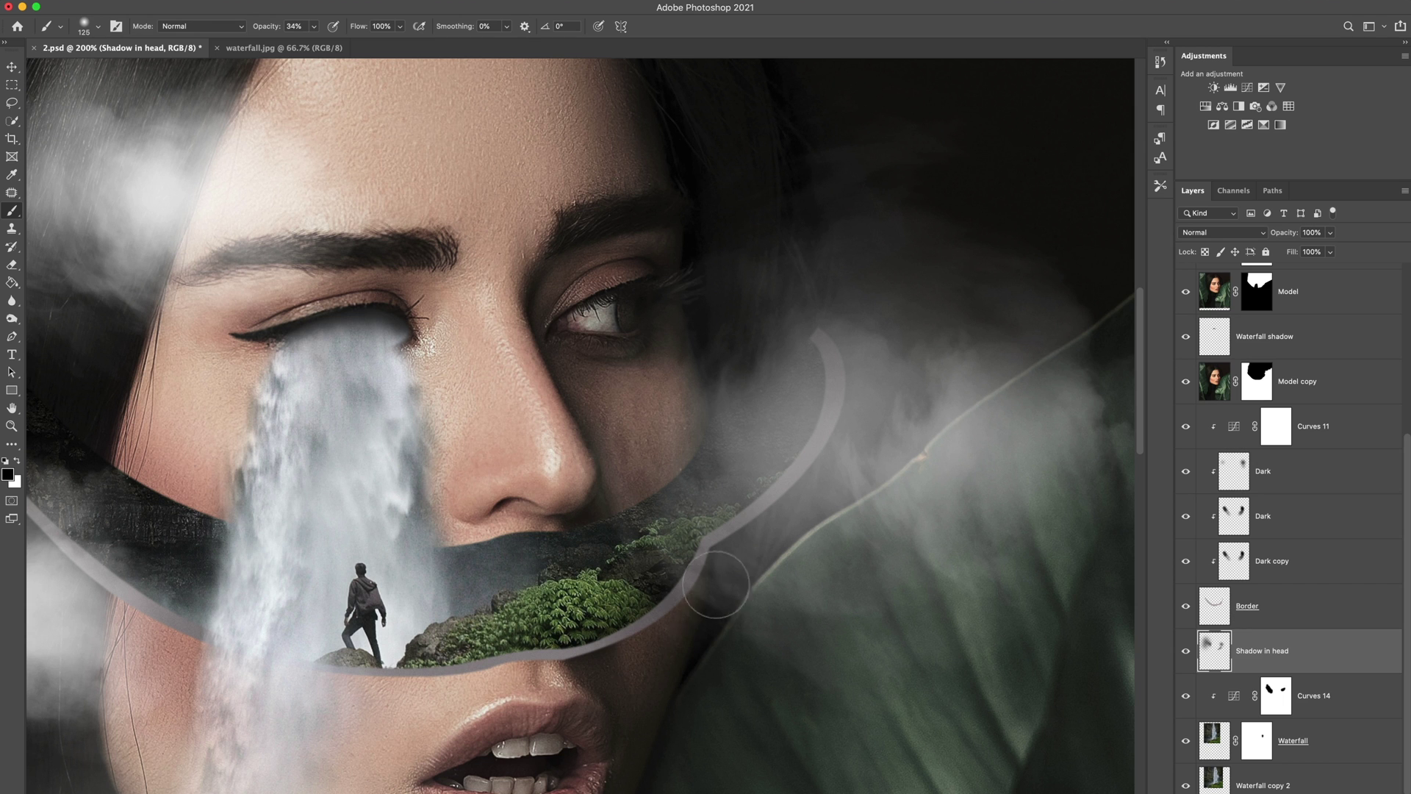
# Duplicate the Clouds layer directly beneath the original and offset the copy downward.
pyautogui.press('super+minus')
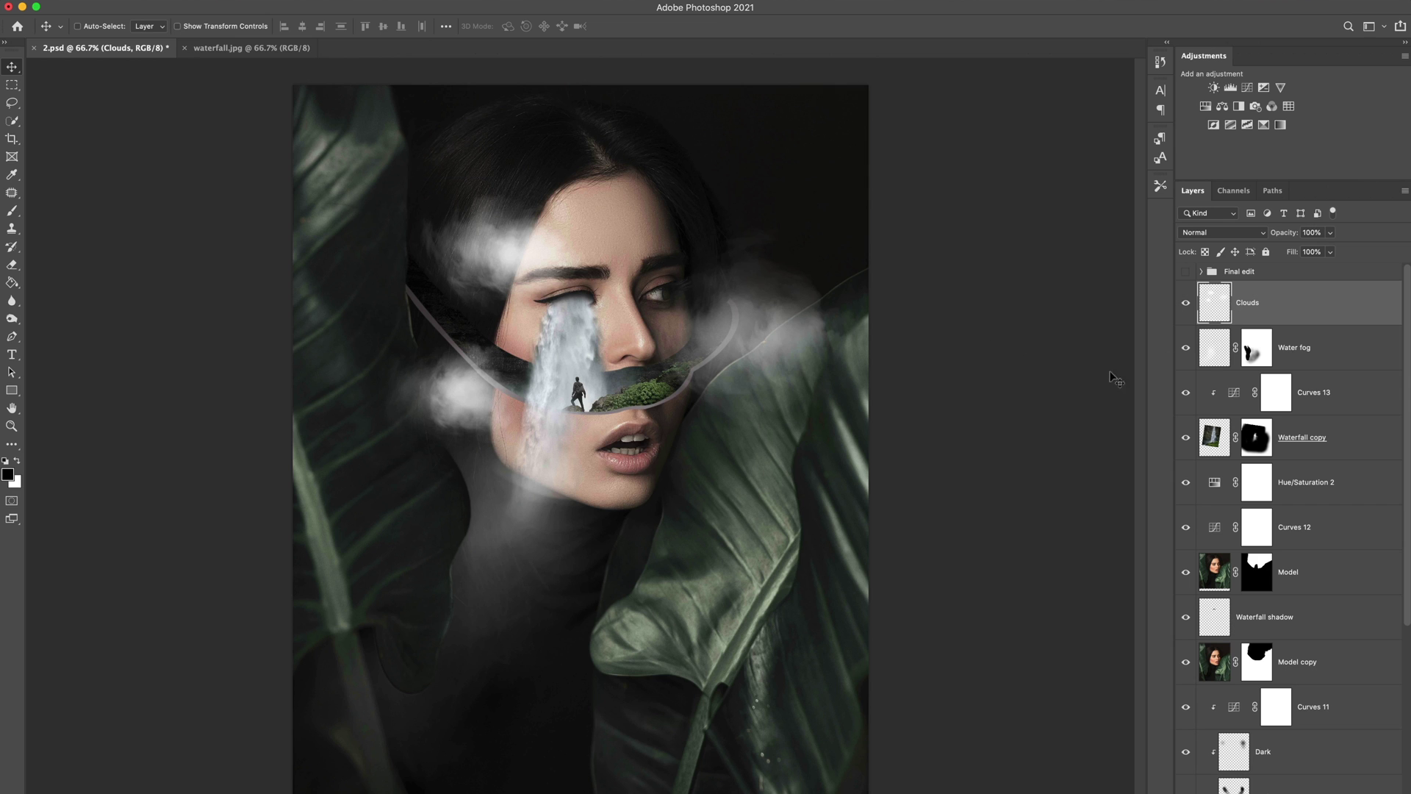
pyautogui.moveTo(739, 332); pyautogui.dragTo(746, 435)
pyautogui.hotkey('ctrl', 'j')
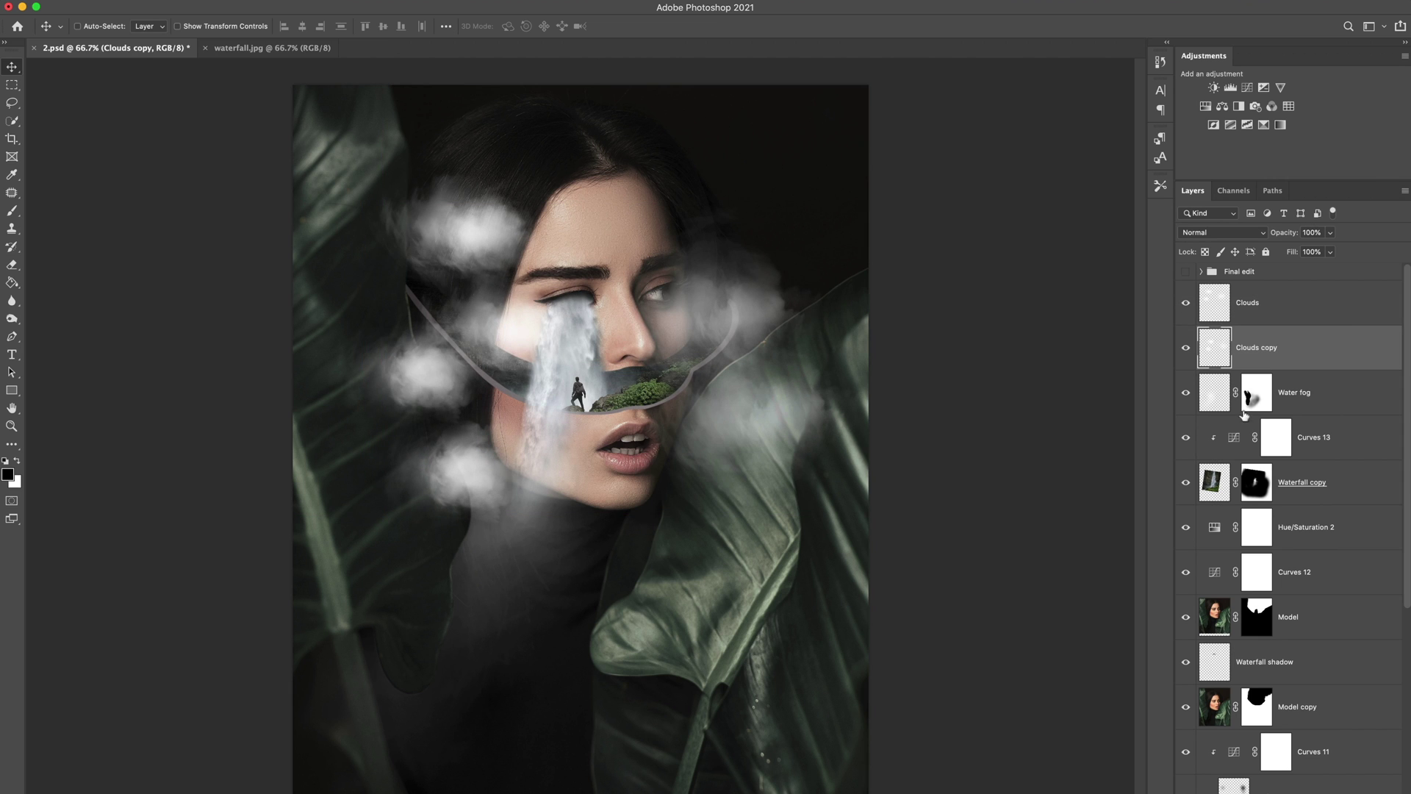
# With a 900 px eraser, remove the left clouds from the Clouds copy layer and the right cloud from the Clouds layer.
pyautogui.press('e')
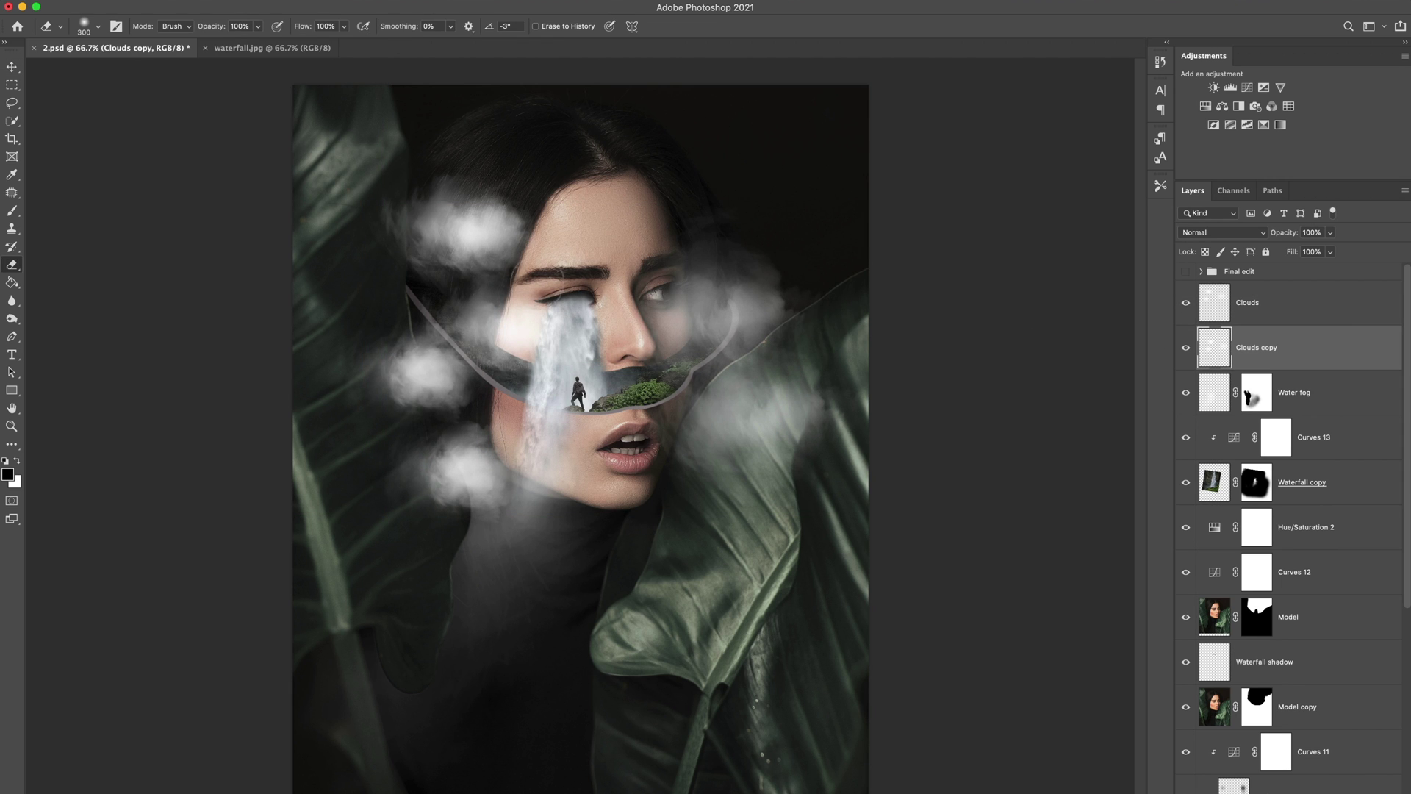
pyautogui.press(']')
pyautogui.press(']')
pyautogui.moveTo(465, 444); pyautogui.dragTo(491, 378)
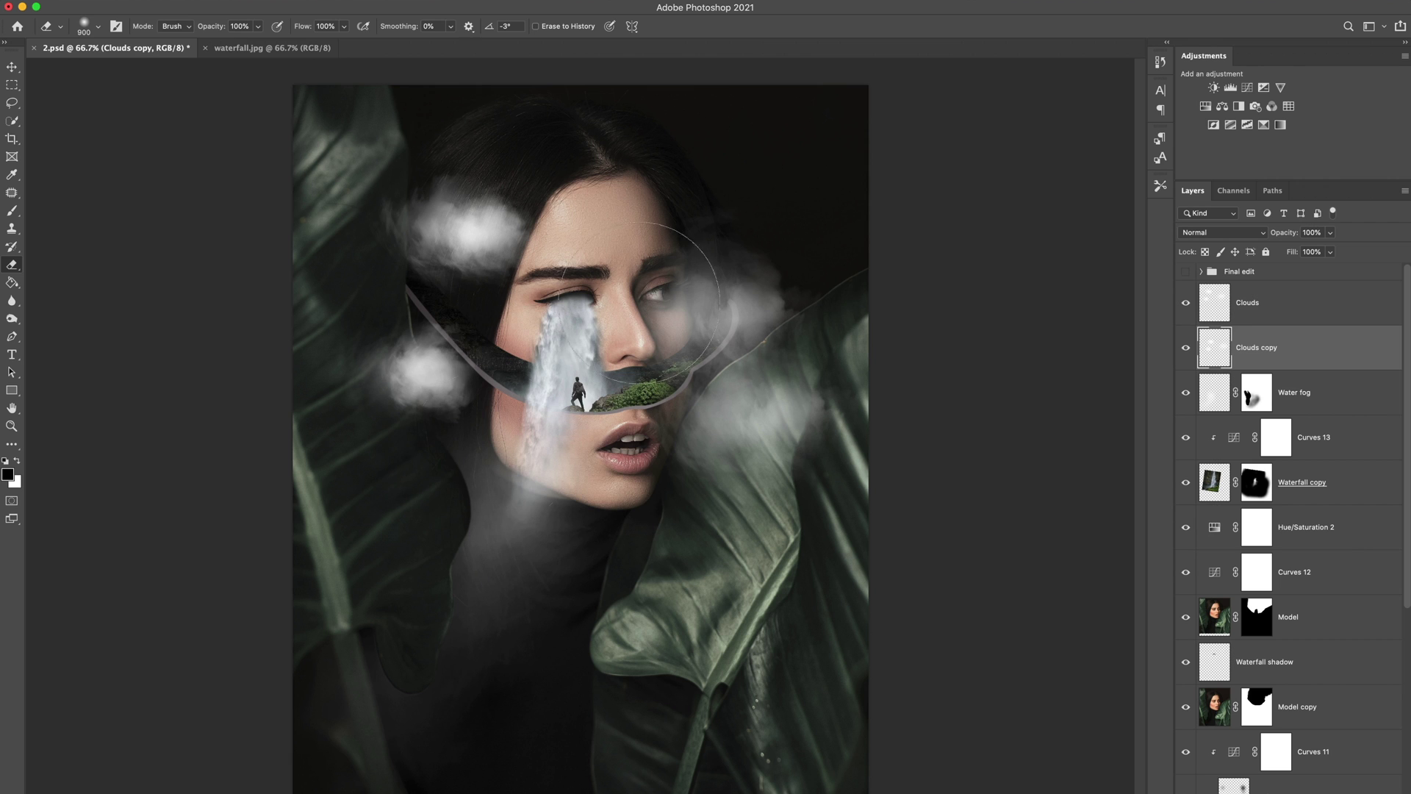
pyautogui.click(1226, 314)
pyautogui.moveTo(741, 302); pyautogui.dragTo(718, 324)
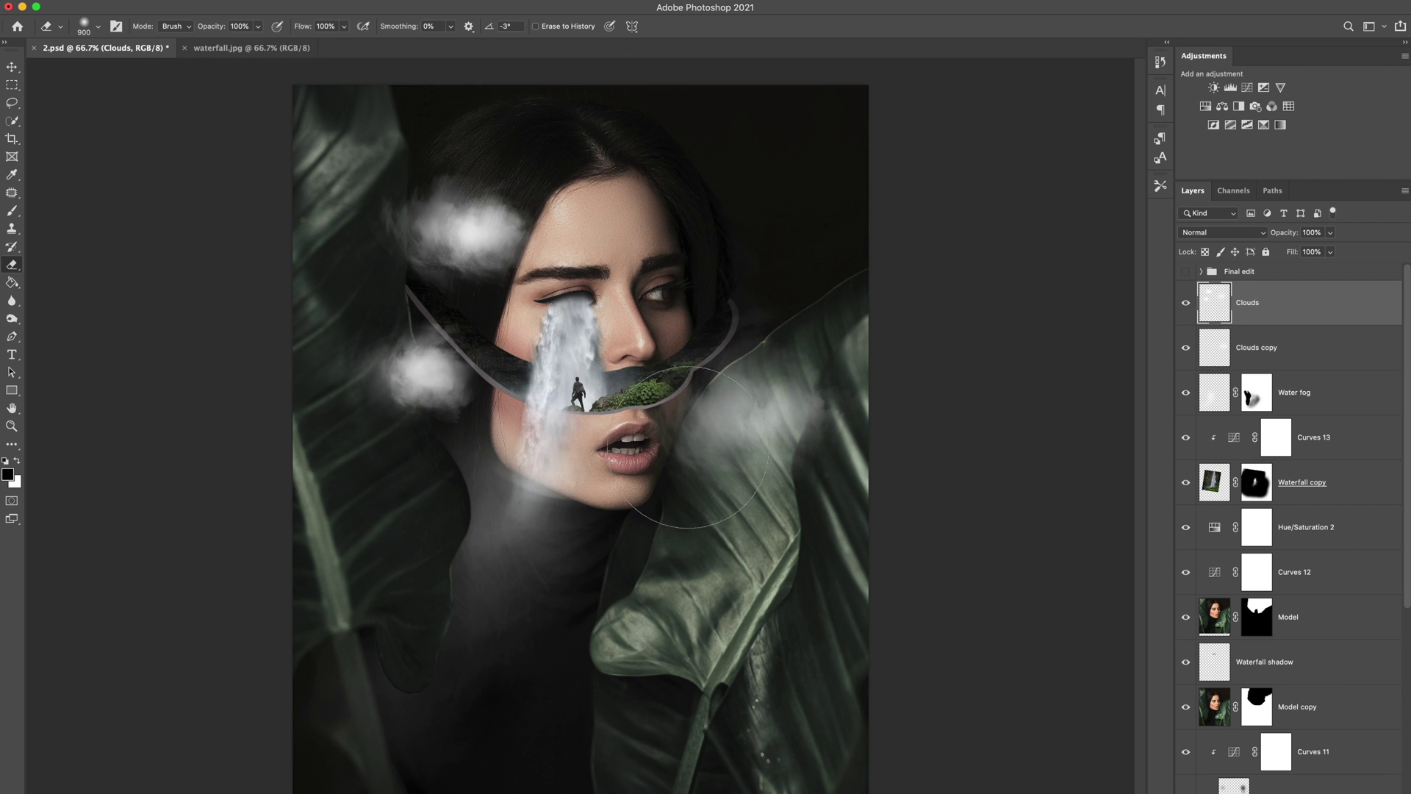
# Move the right-hand cloud on the Clouds copy layer up beside the forehead.
pyautogui.hotkey('alt', '[')
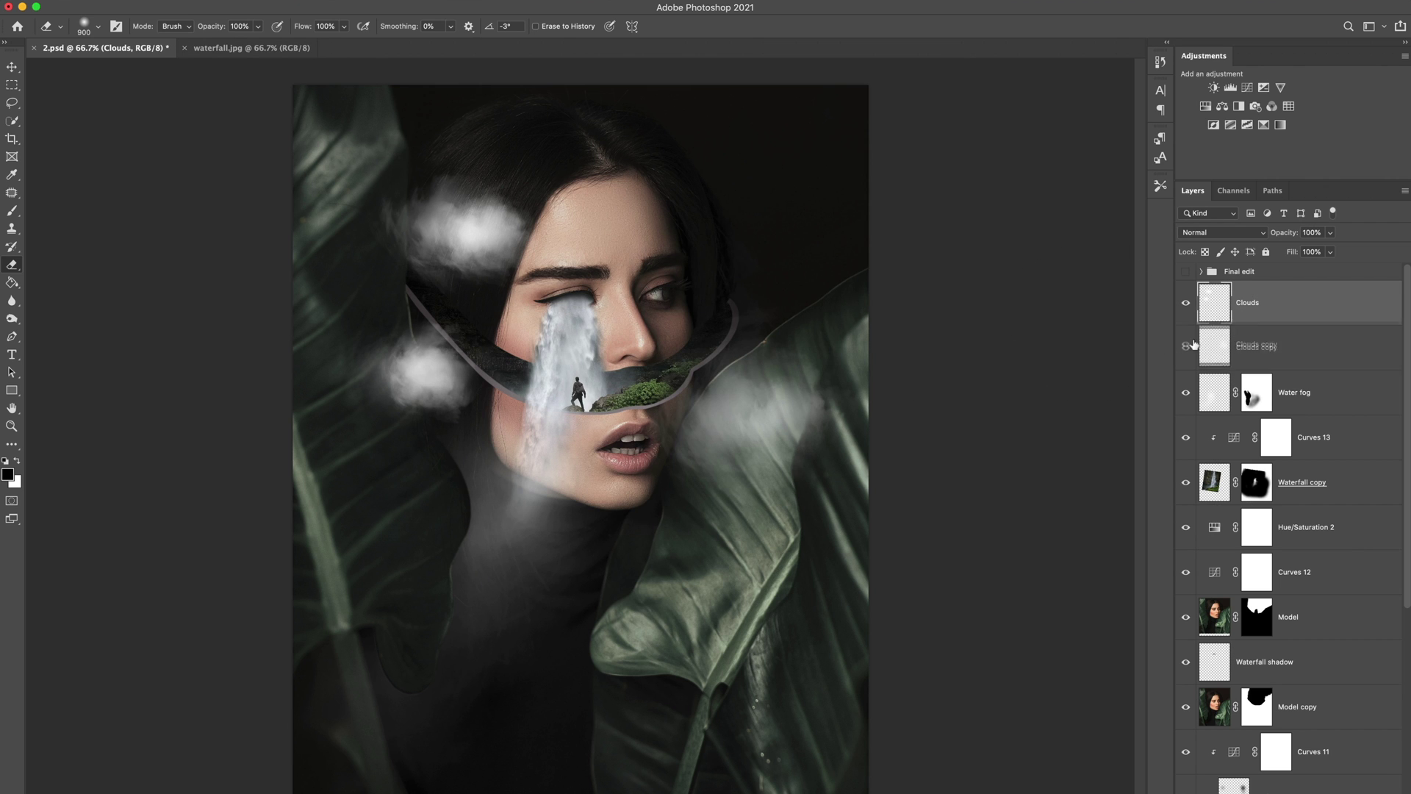
pyautogui.press('v')
pyautogui.moveTo(720, 427); pyautogui.dragTo(765, 250)
# Duplicate the Clouds layer, erase so each of the two layers keeps one left-hand cloud, and stack the duplicate above Clouds.
pyautogui.click(1219, 310)
pyautogui.keyDown('alt'); pyautogui.moveTo(1226, 305); pyautogui.dragTo(1198, 368); pyautogui.keyUp('alt')
pyautogui.press('e')
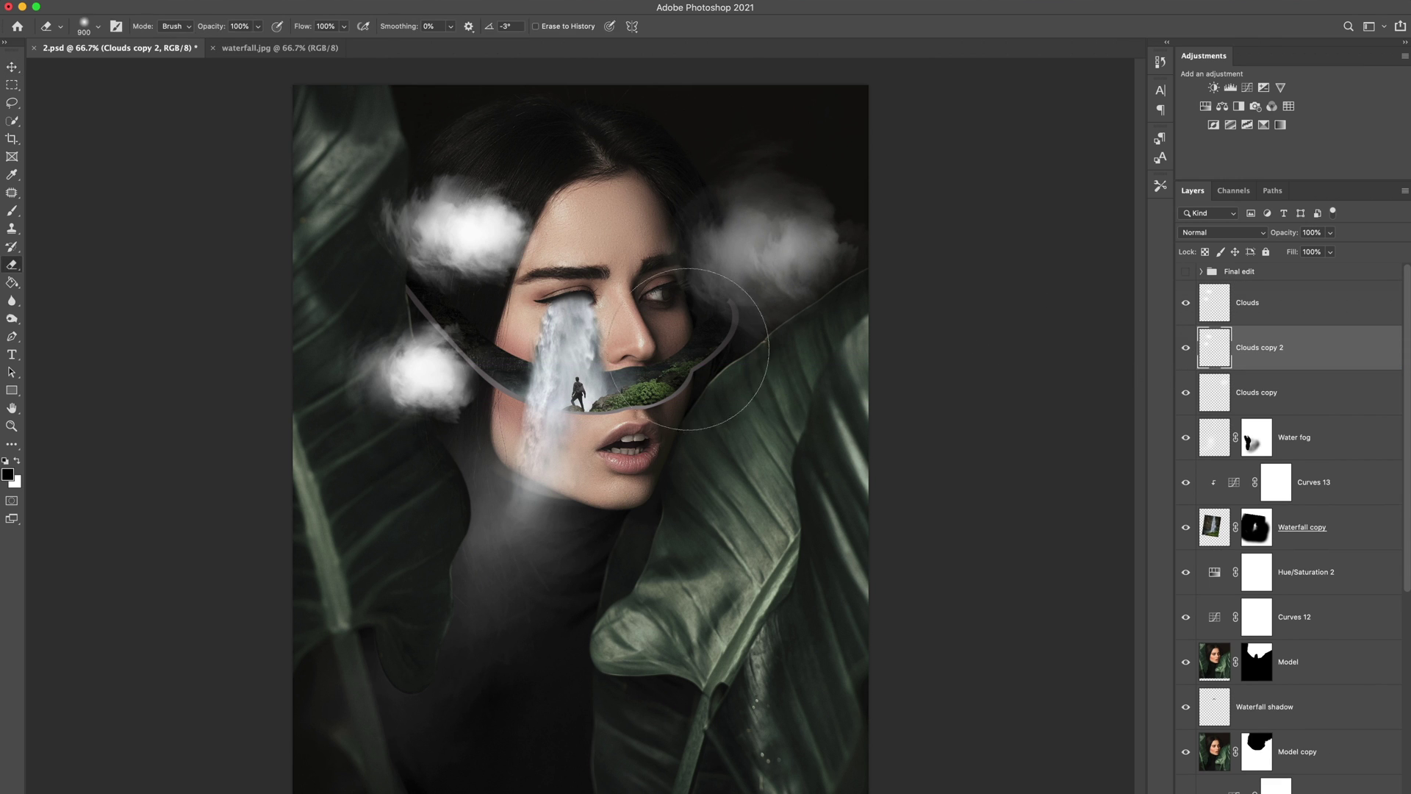
pyautogui.click(403, 406)
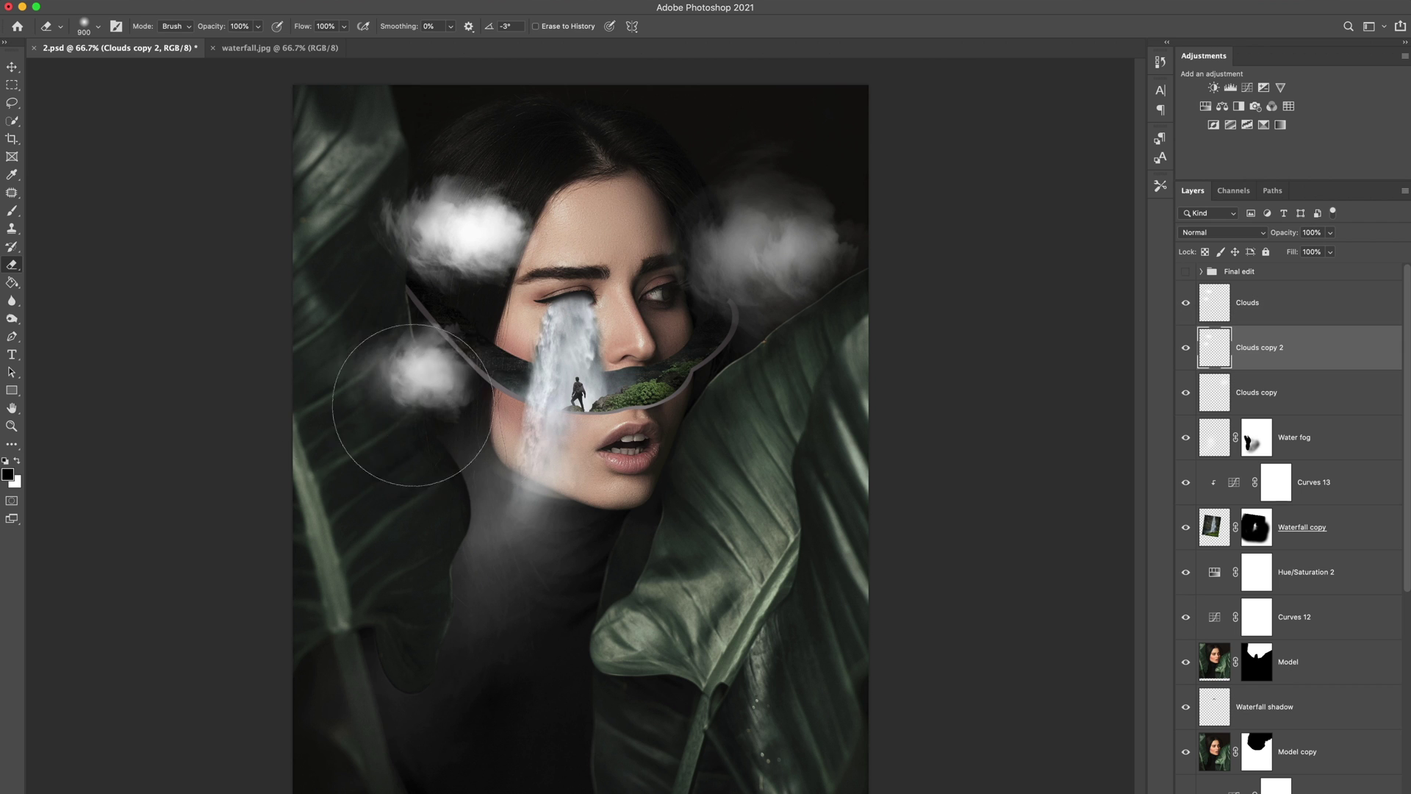
pyautogui.click(1224, 307)
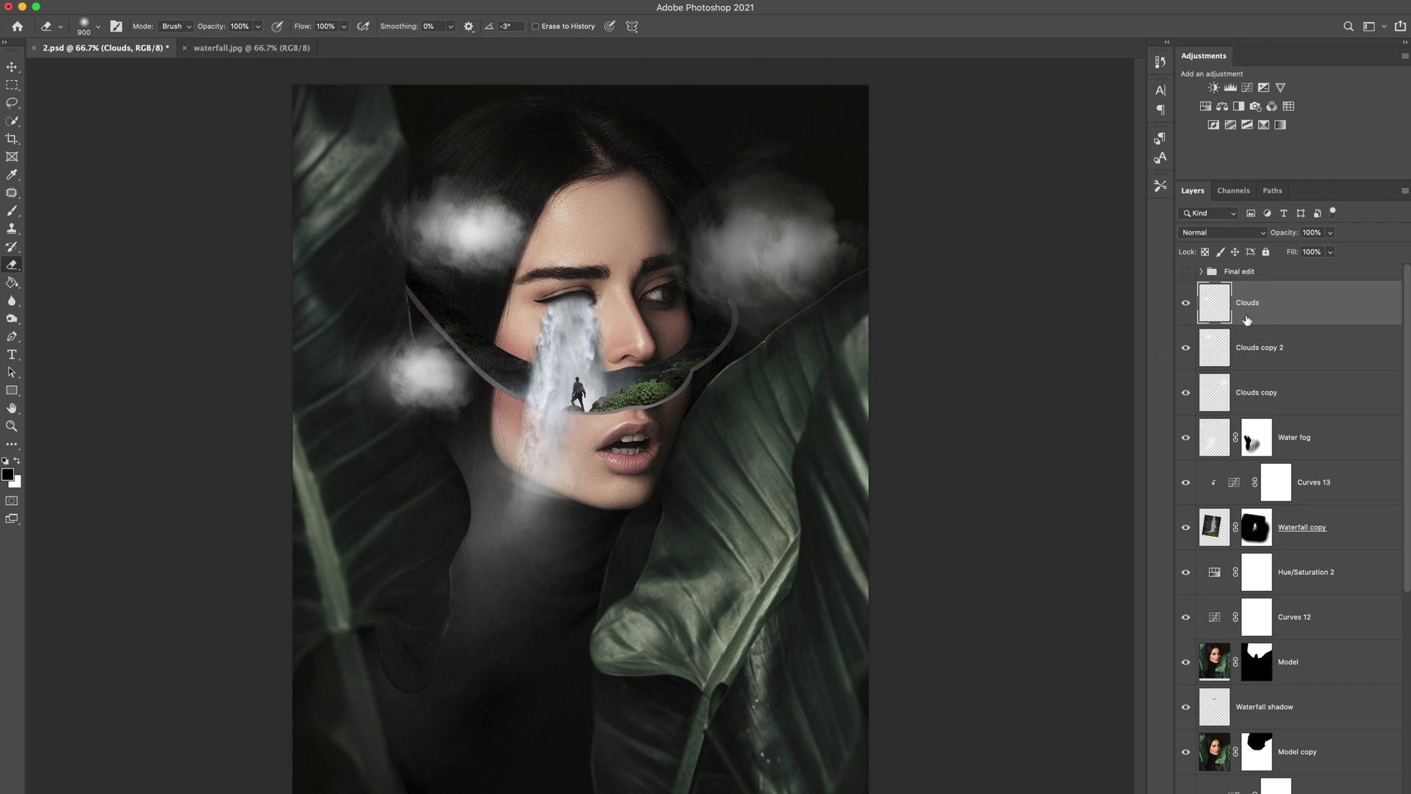
pyautogui.moveTo(1216, 350); pyautogui.dragTo(1225, 307)
# Reposition the two left clouds, placing the lower one beside the jaw and scaling it up.
pyautogui.press('v')
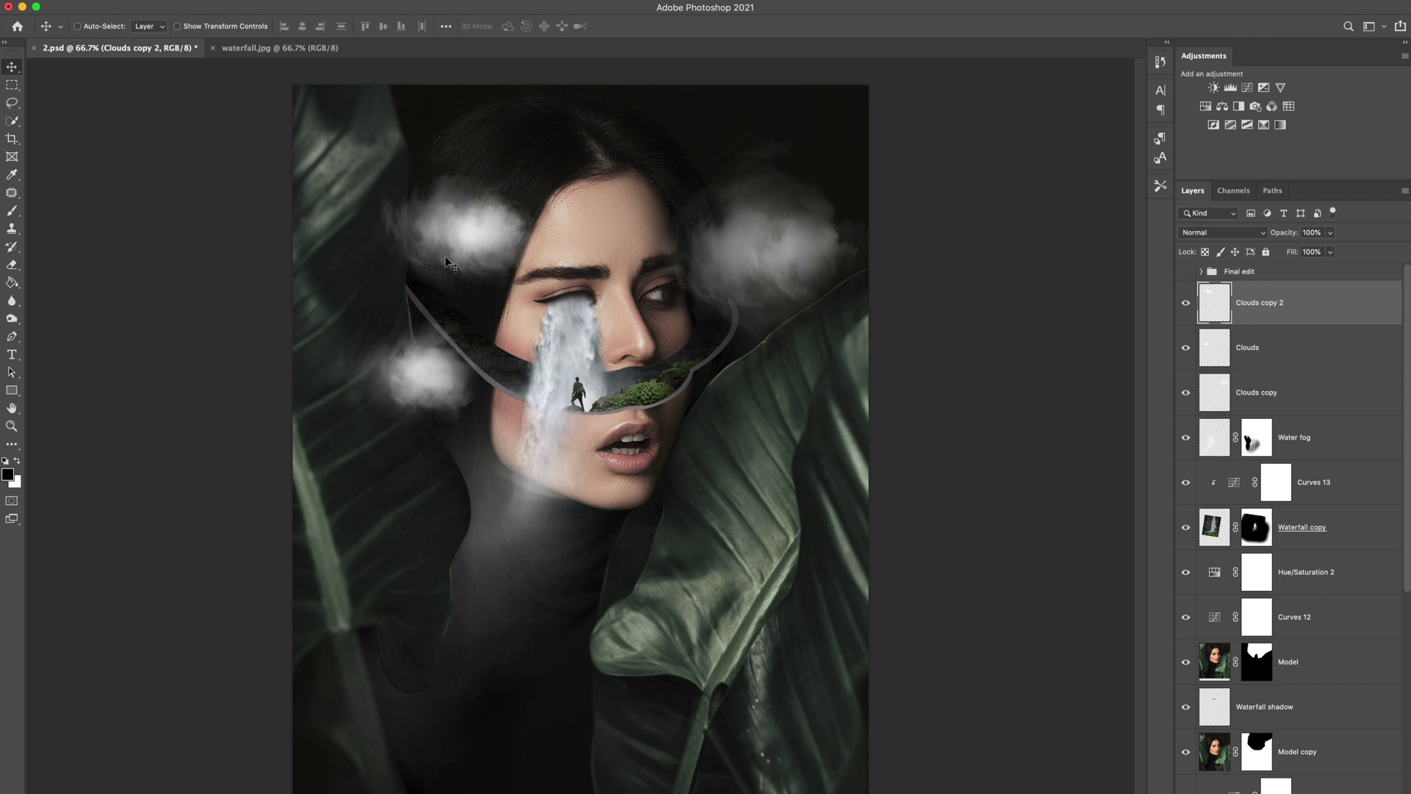
pyautogui.moveTo(446, 263); pyautogui.dragTo(469, 465)
pyautogui.hotkey('ctrl', 't')
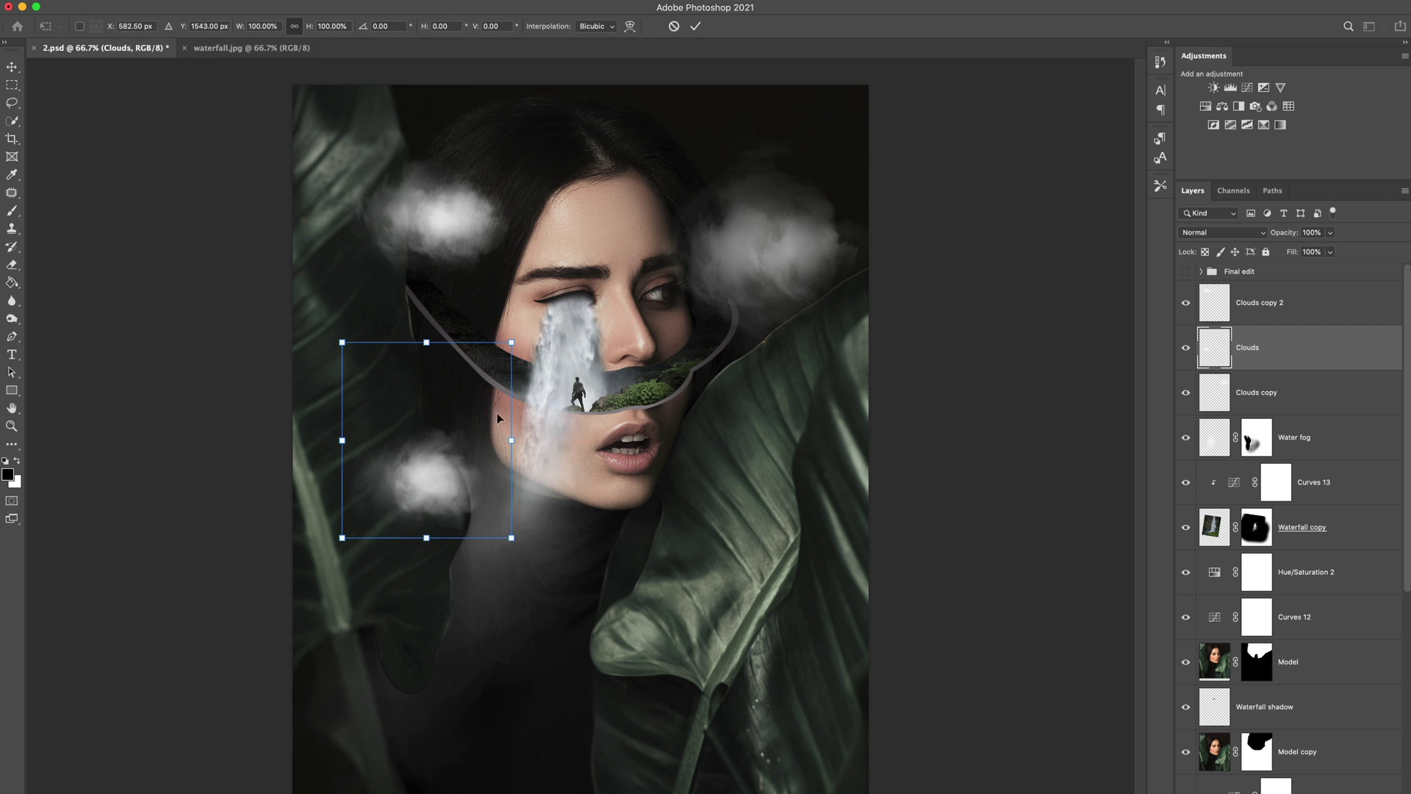
pyautogui.moveTo(510, 343); pyautogui.dragTo(557, 291)
pyautogui.press('Return')
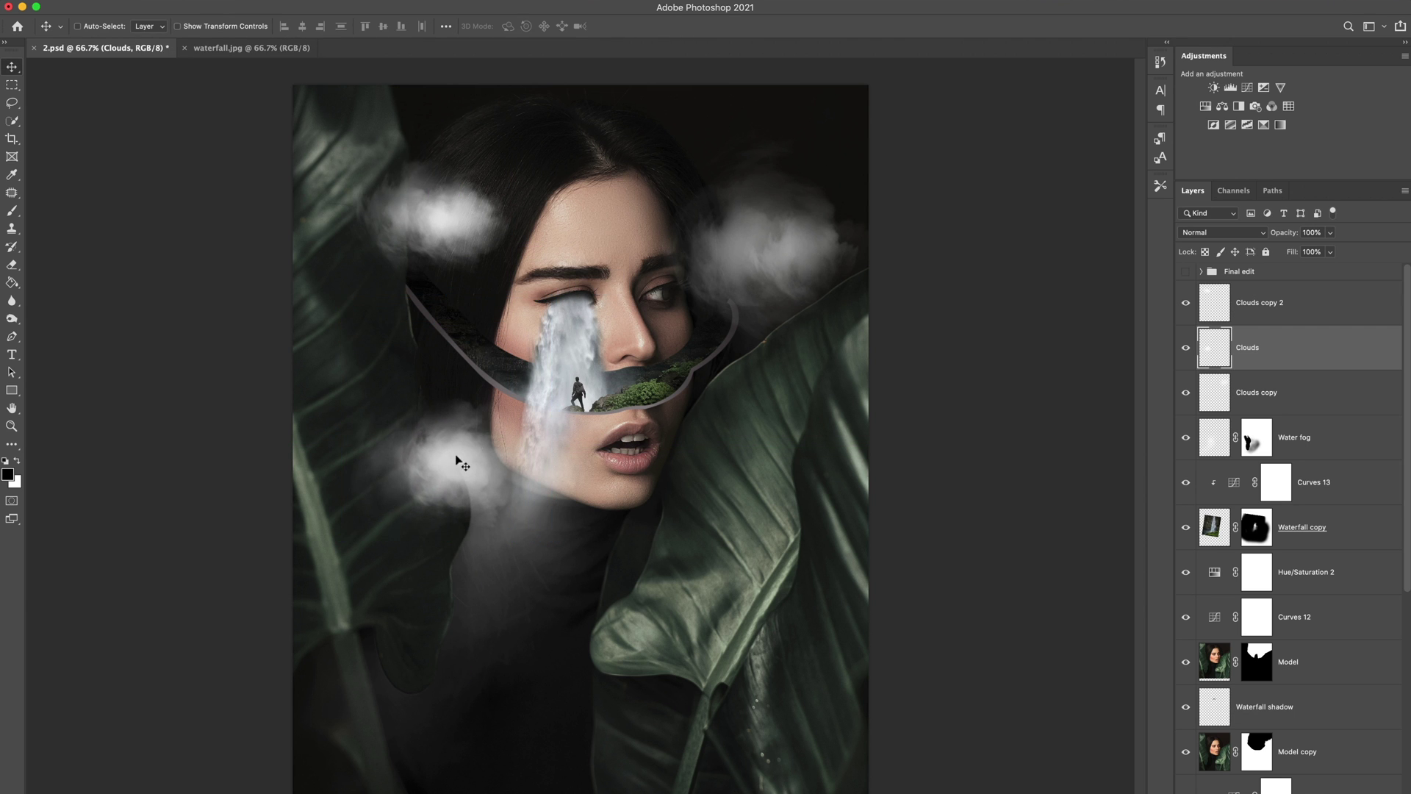
# Scale up the upper-left cloud and place it over the hair just above the scene's left end.
pyautogui.moveTo(449, 456)
pyautogui.mouseDown()
pyautogui.moveTo(426, 480)
pyautogui.moveTo(441, 462)
pyautogui.mouseUp()
pyautogui.moveTo(449, 225); pyautogui.dragTo(486, 216)
pyautogui.hotkey('ctrl', 't')
pyautogui.moveTo(367, 131)
pyautogui.mouseDown()
pyautogui.moveTo(342, 103)
pyautogui.moveTo(355, 119)
pyautogui.mouseUp()
pyautogui.press('Return')
pyautogui.moveTo(470, 224); pyautogui.dragTo(447, 250)
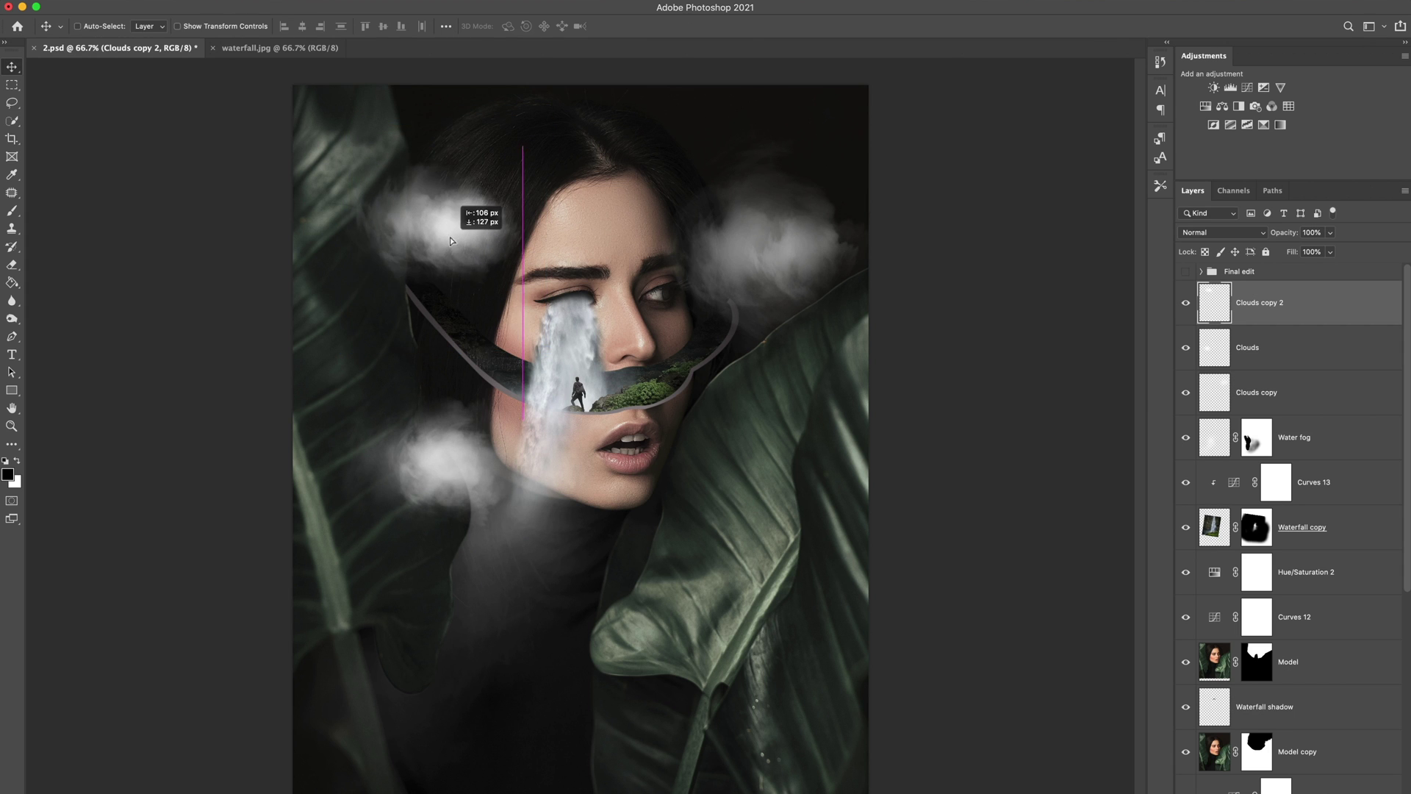
# Lower the opacity of the cloud beside the jaw to 71%.
pyautogui.keyDown('ctrl'); pyautogui.click(451, 479); pyautogui.keyUp('ctrl')
pyautogui.click(1331, 232)
pyautogui.moveTo(1334, 248); pyautogui.dragTo(1314, 253)
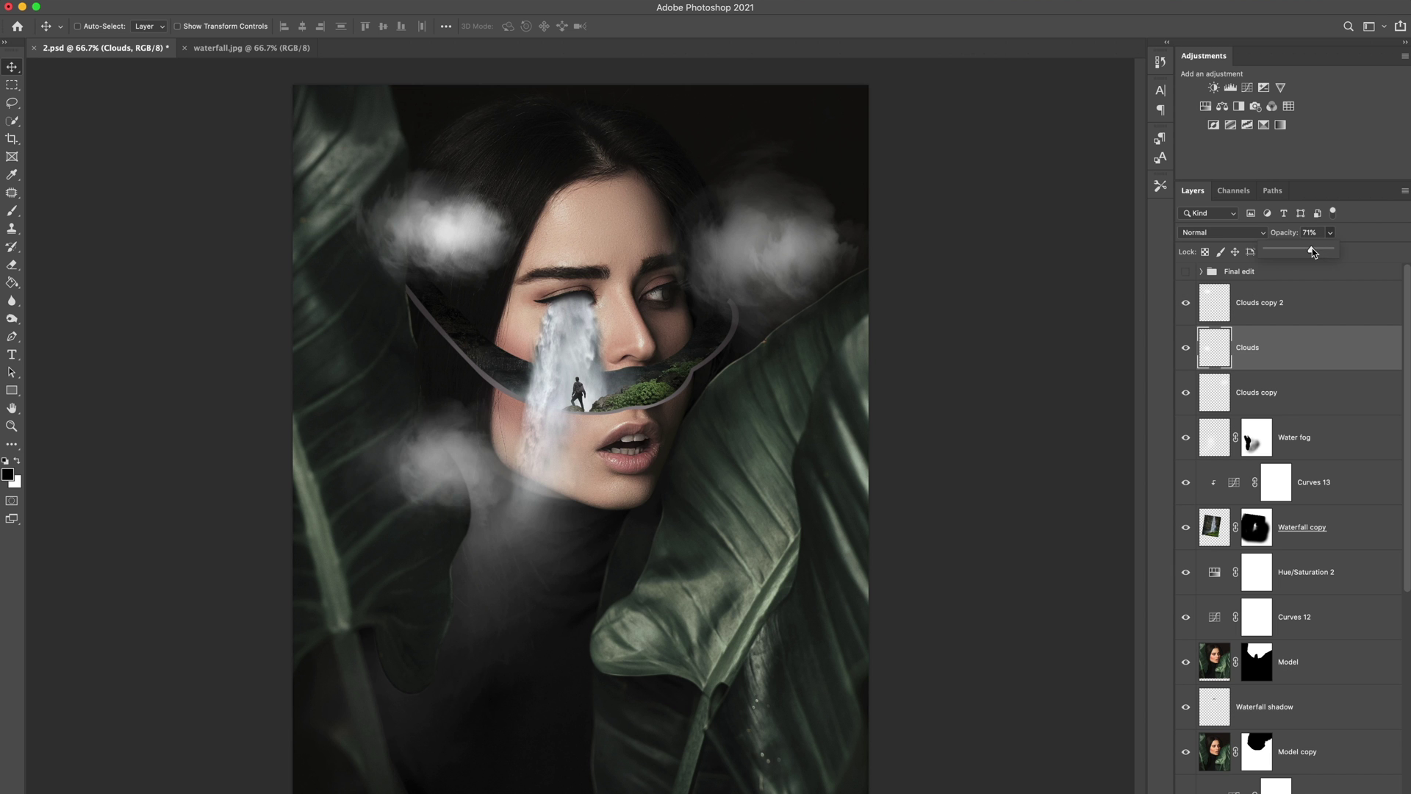
# Rearrange the three clouds around the head: at the scene's left end, beside the chin, and to the right of the forehead.
pyautogui.moveTo(732, 235); pyautogui.dragTo(710, 386)
pyautogui.press('super+minus')
pyautogui.press('super+plus')
pyautogui.press('super+plus')
pyautogui.press('super+plus')
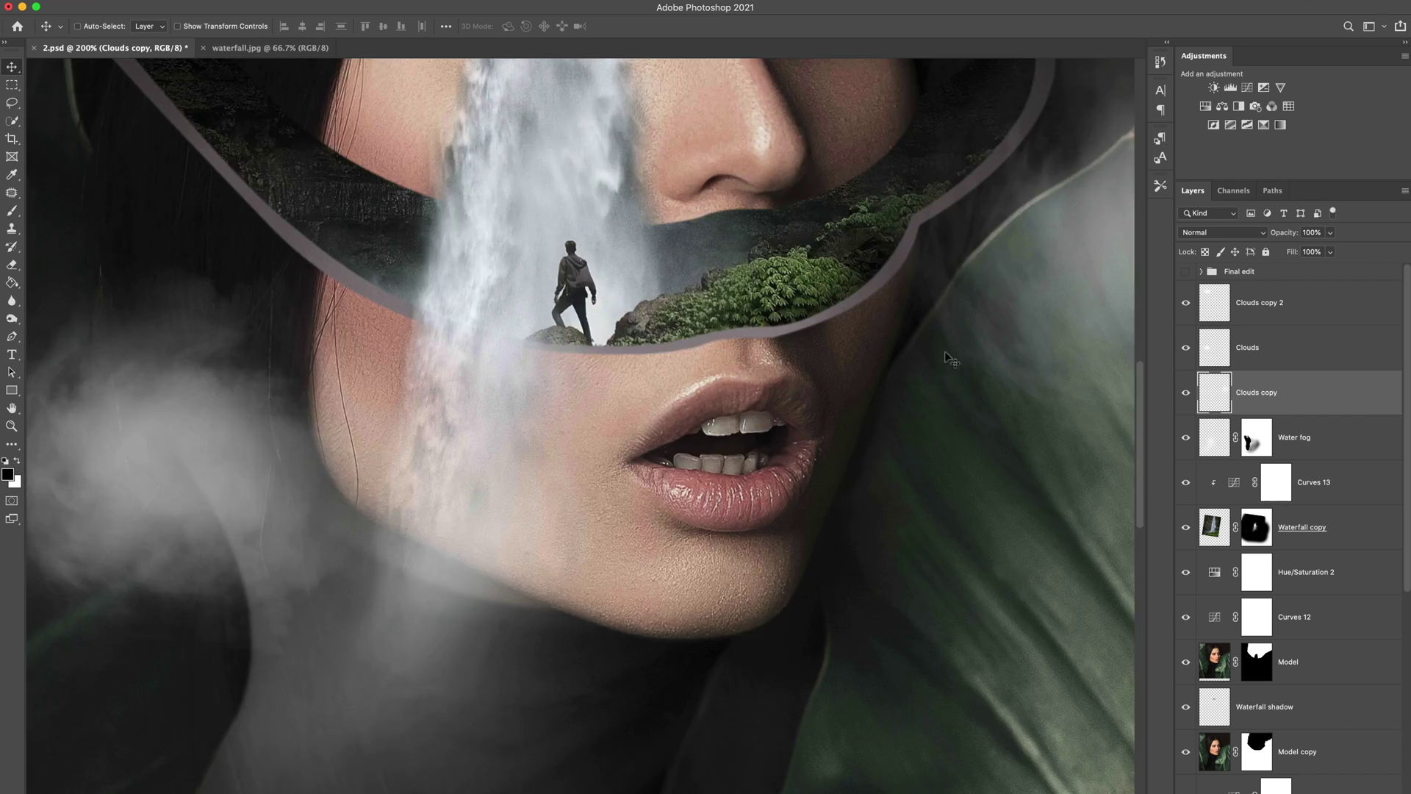
pyautogui.press('super+minus')
pyautogui.scroll(-6, 1286, 514)
pyautogui.click(1293, 545)
pyautogui.press('b')
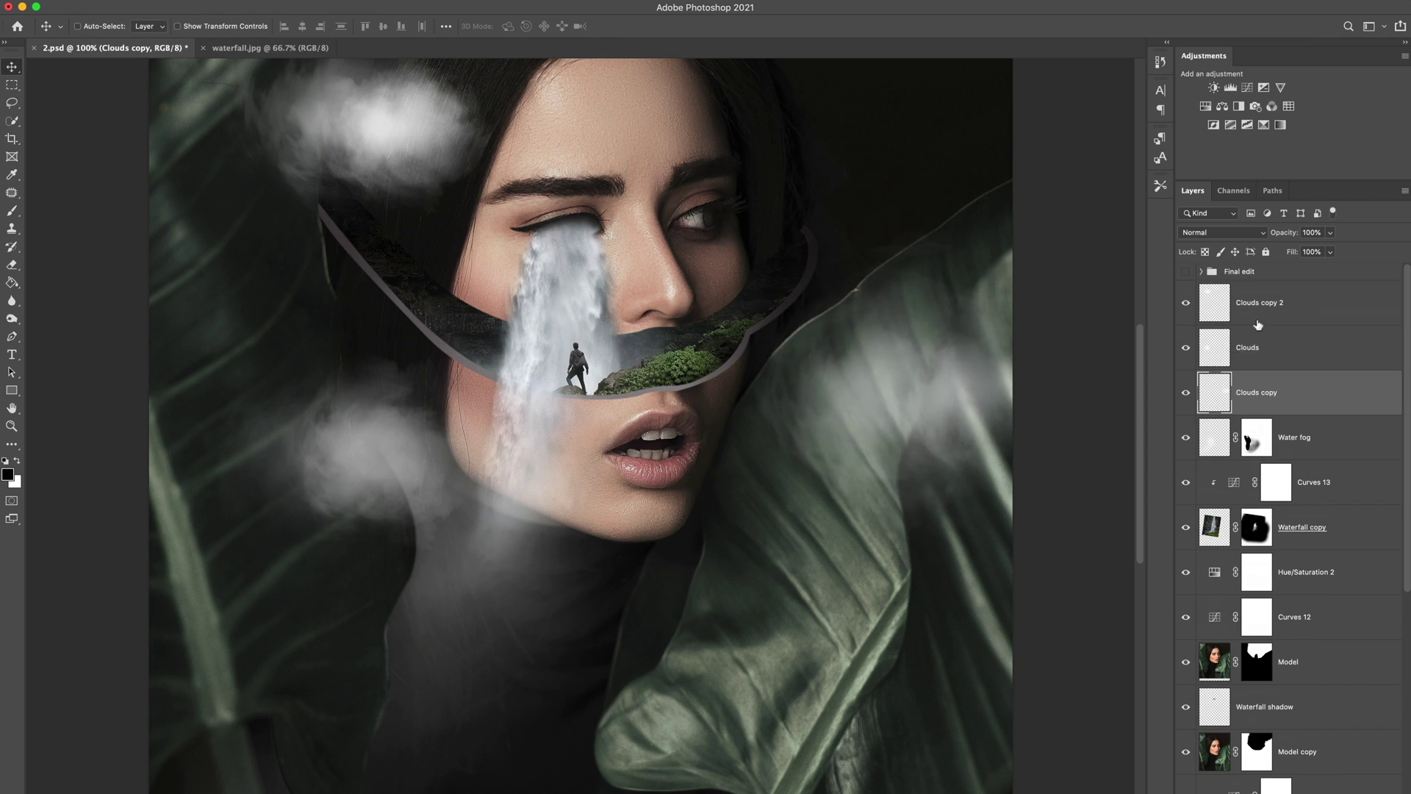
pyautogui.click(1259, 327)
pyautogui.hotkey('ctrl', '-')
pyautogui.press('x')
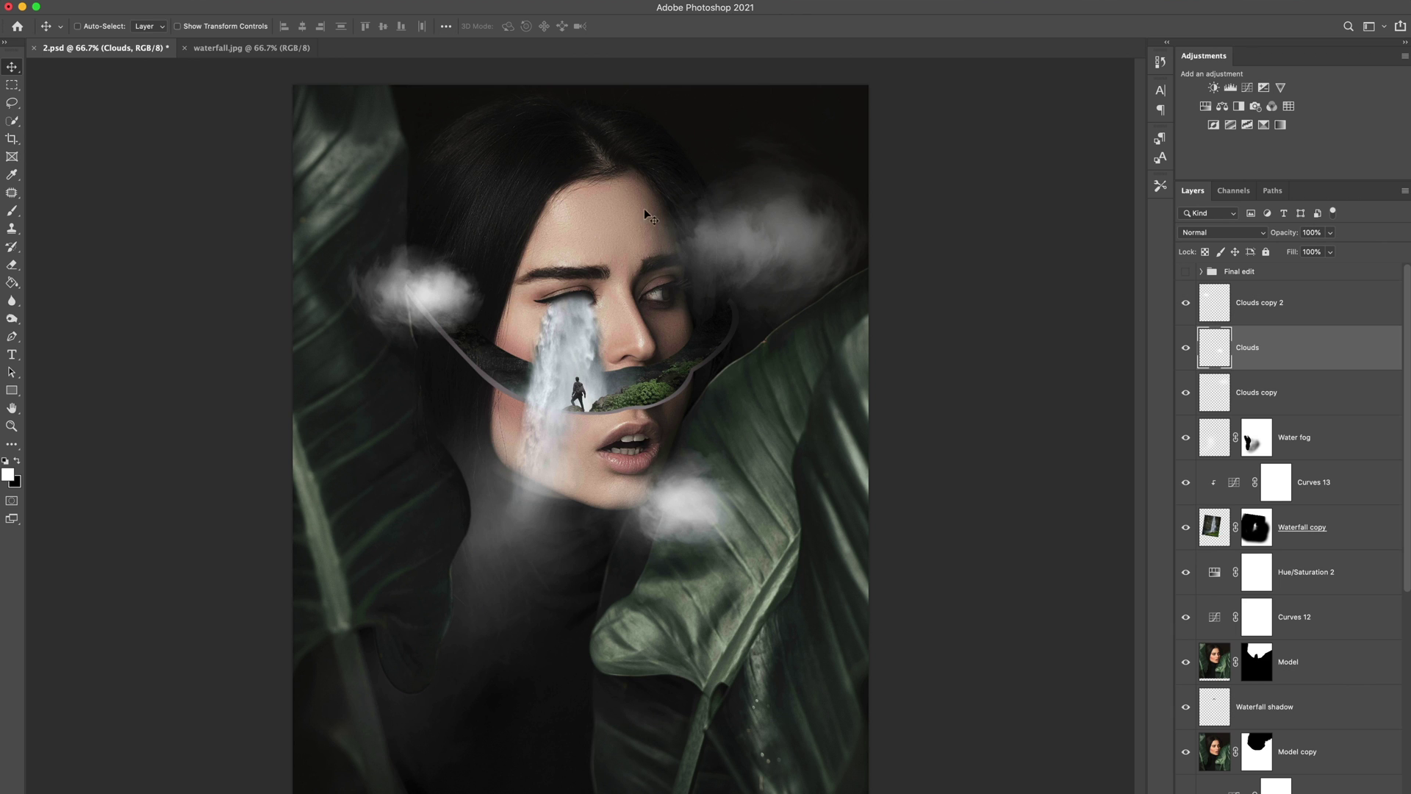
# Create two new layers above Water fog, naming the lower one "Green" and the upper one "Pink".
pyautogui.scroll(-2, 1245, 512)
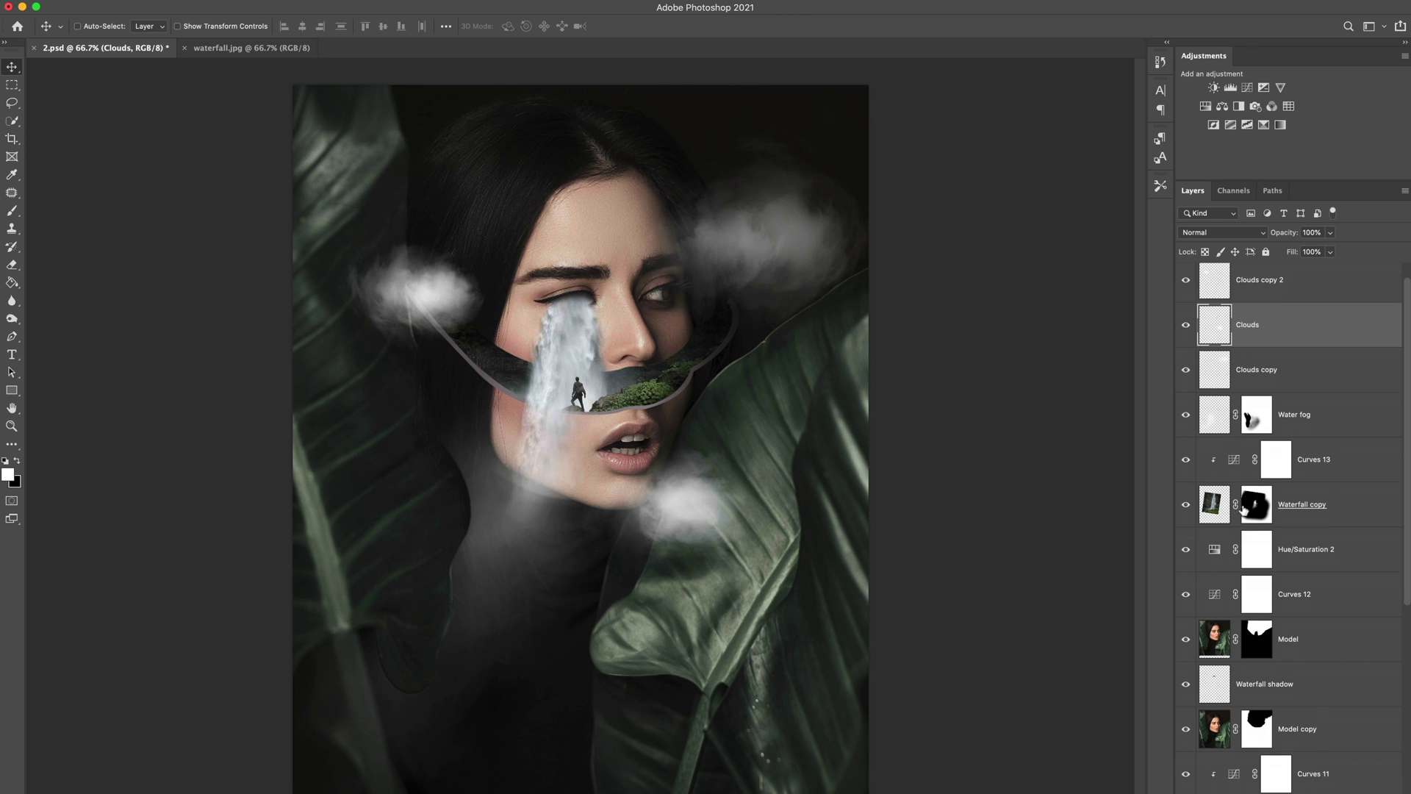
pyautogui.scroll(2, 1235, 478)
pyautogui.click(1224, 441)
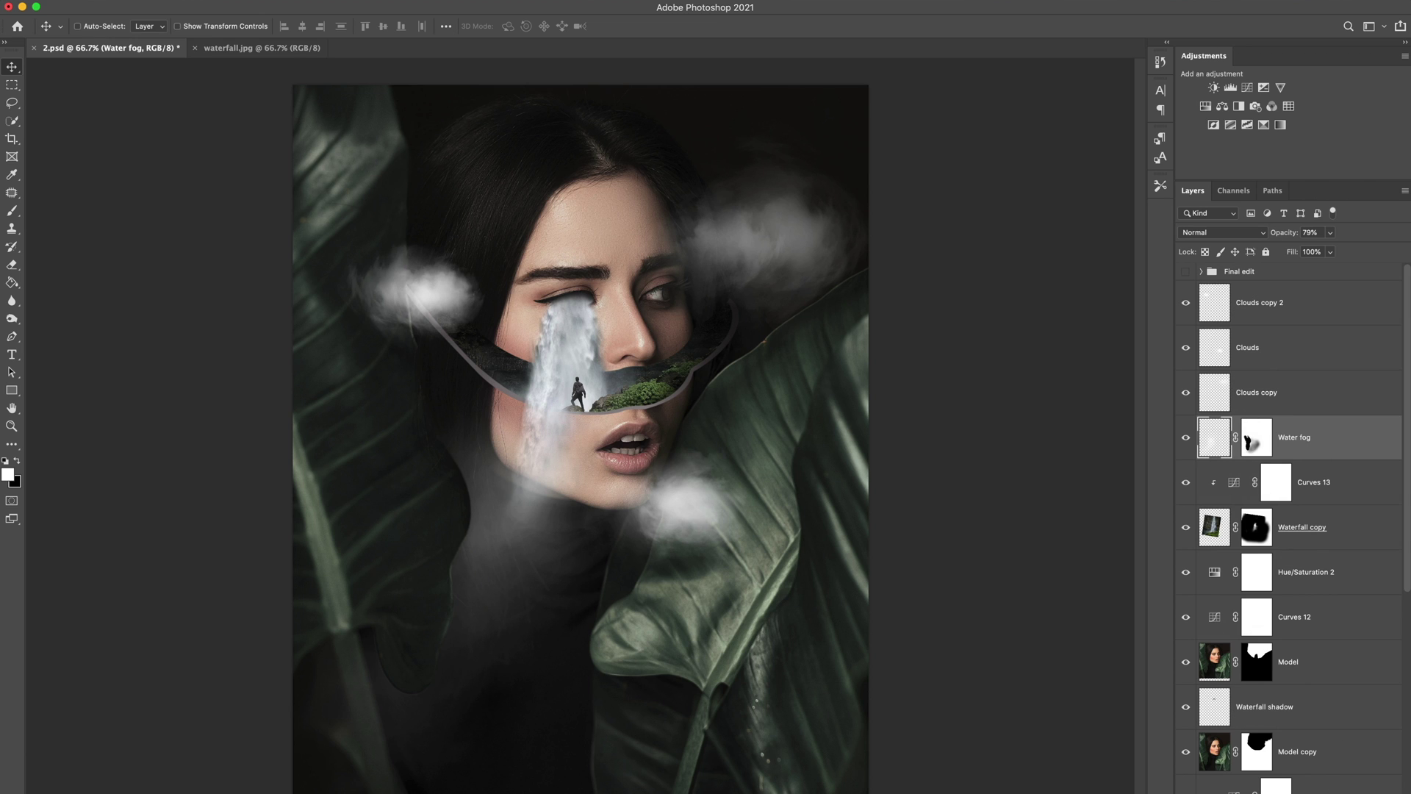
pyautogui.press('super+shift+alt+n')
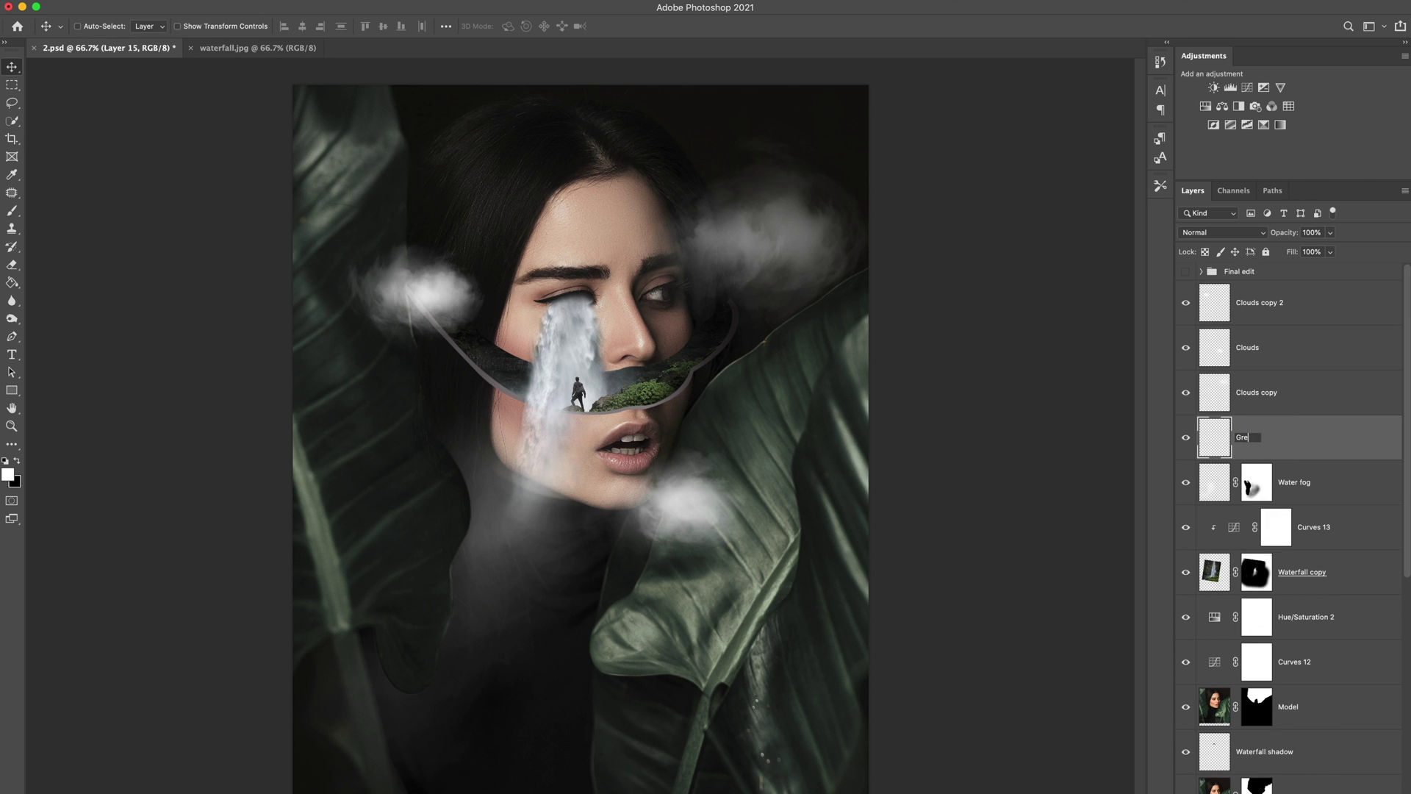
pyautogui.write('Green')
pyautogui.press('Return')
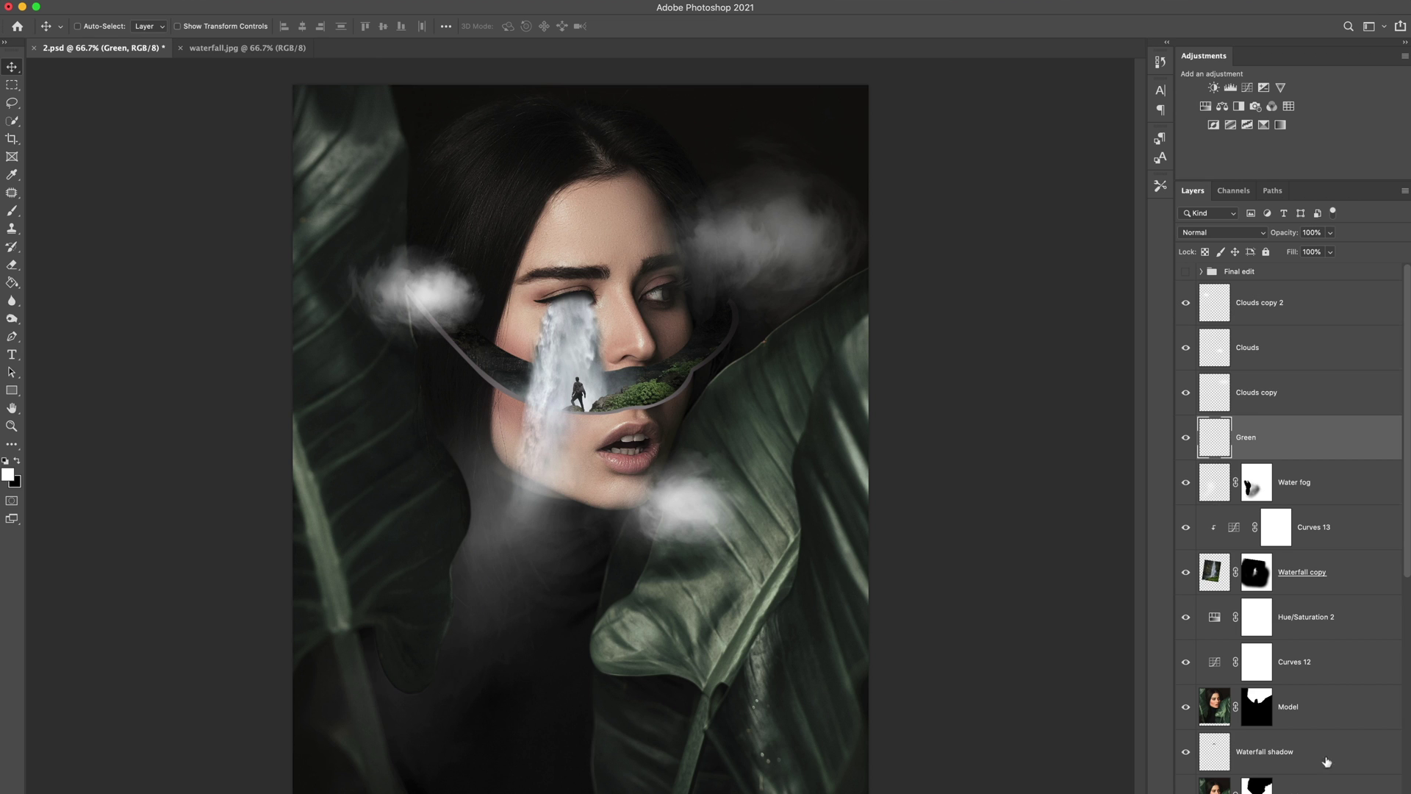
pyautogui.press('super+shift+alt+n')
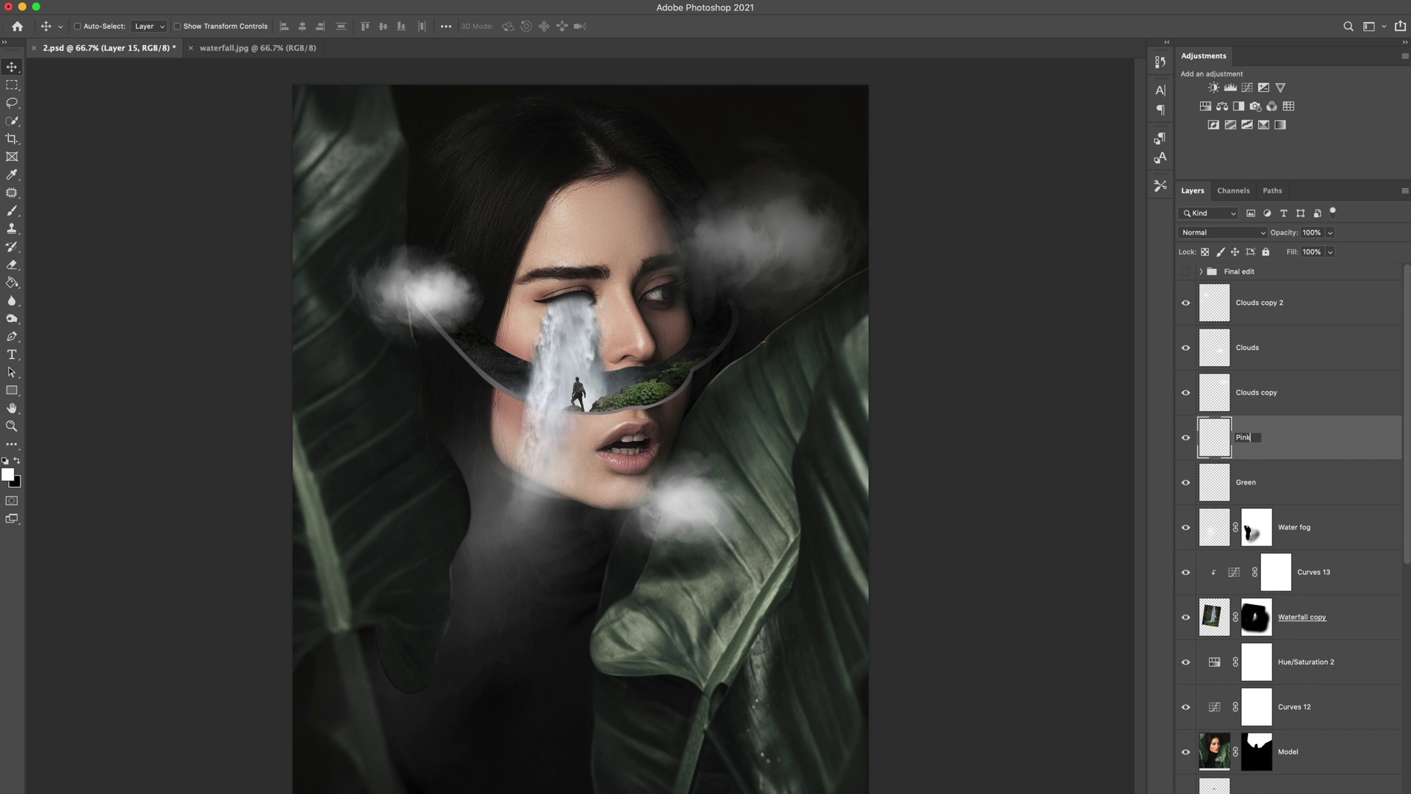
pyautogui.press('Return')
# Set the Green layer's blend mode to Overlay.
pyautogui.click(1224, 231)
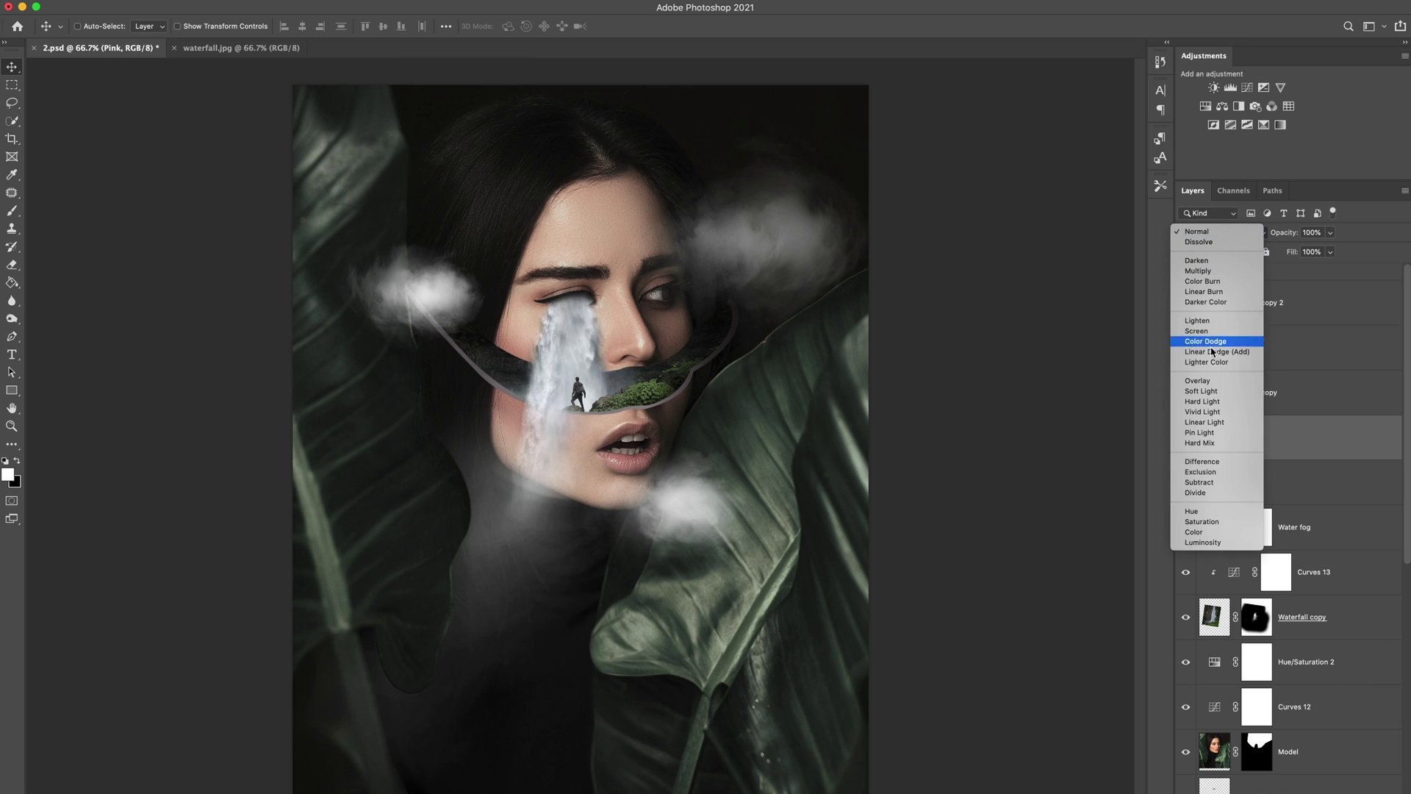
pyautogui.press('Escape')
pyautogui.click(1222, 481)
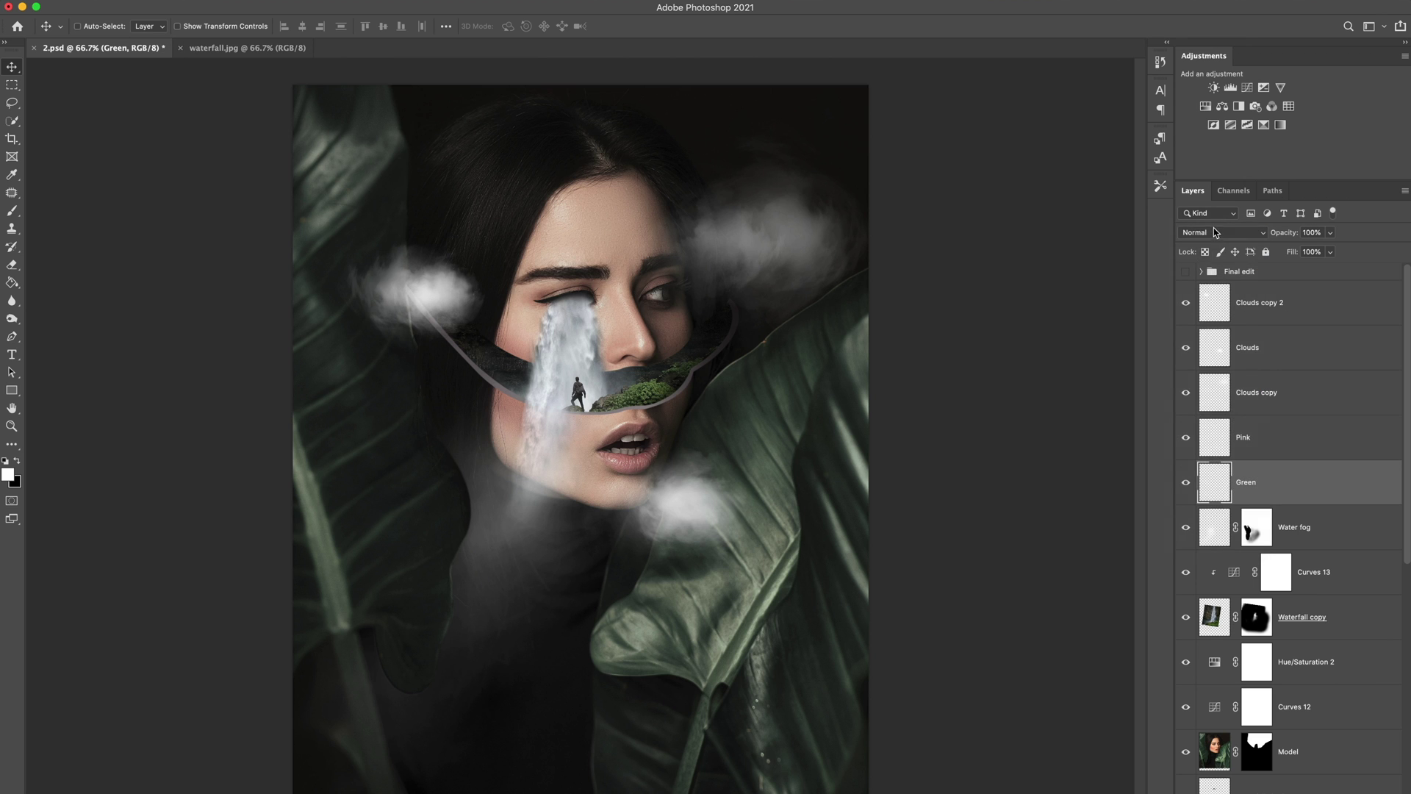
pyautogui.click(1215, 233)
pyautogui.click(1220, 382)
# Choose a soft round brush at 600 px for painting on the Green layer.
pyautogui.press('b')
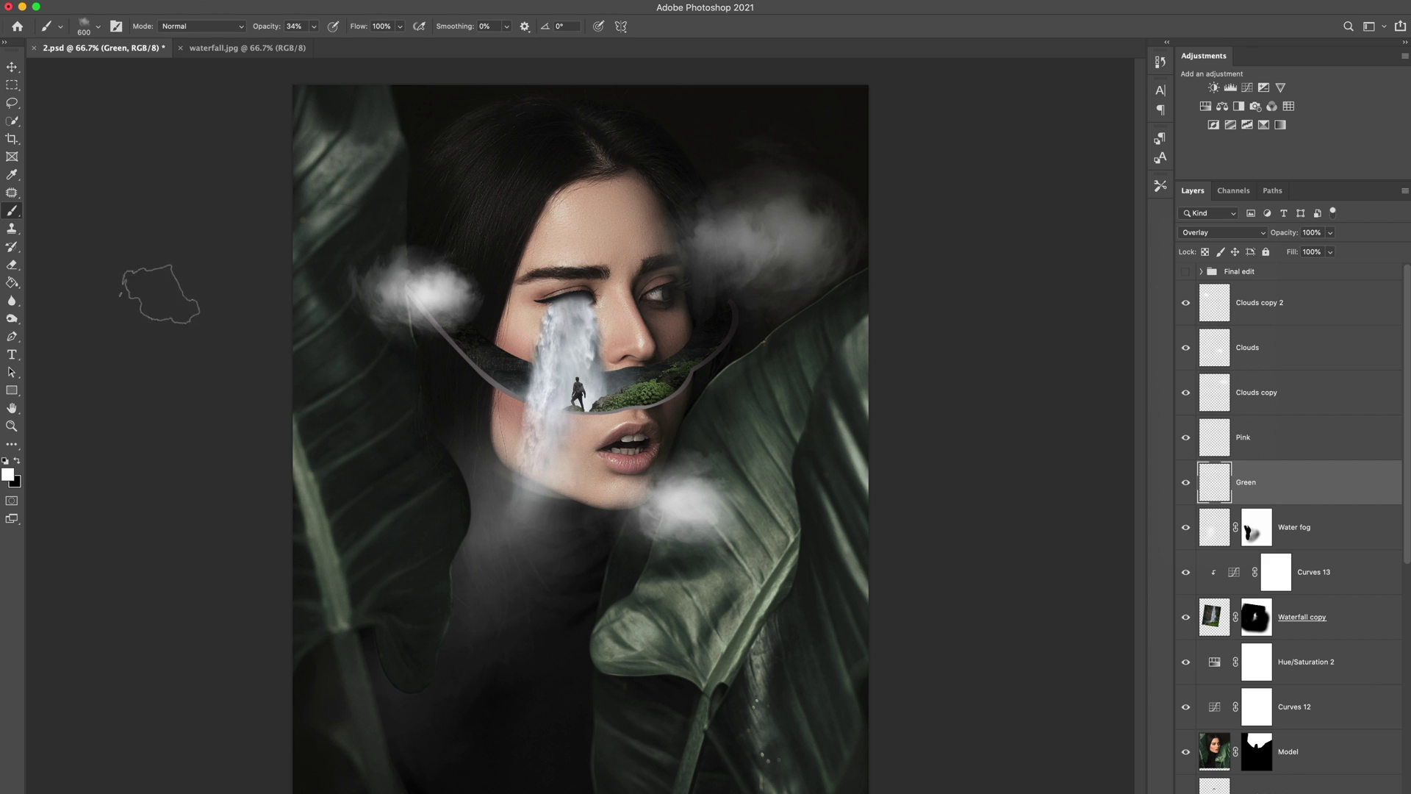
pyautogui.click(97, 26)
pyautogui.scroll(-1, 119, 255)
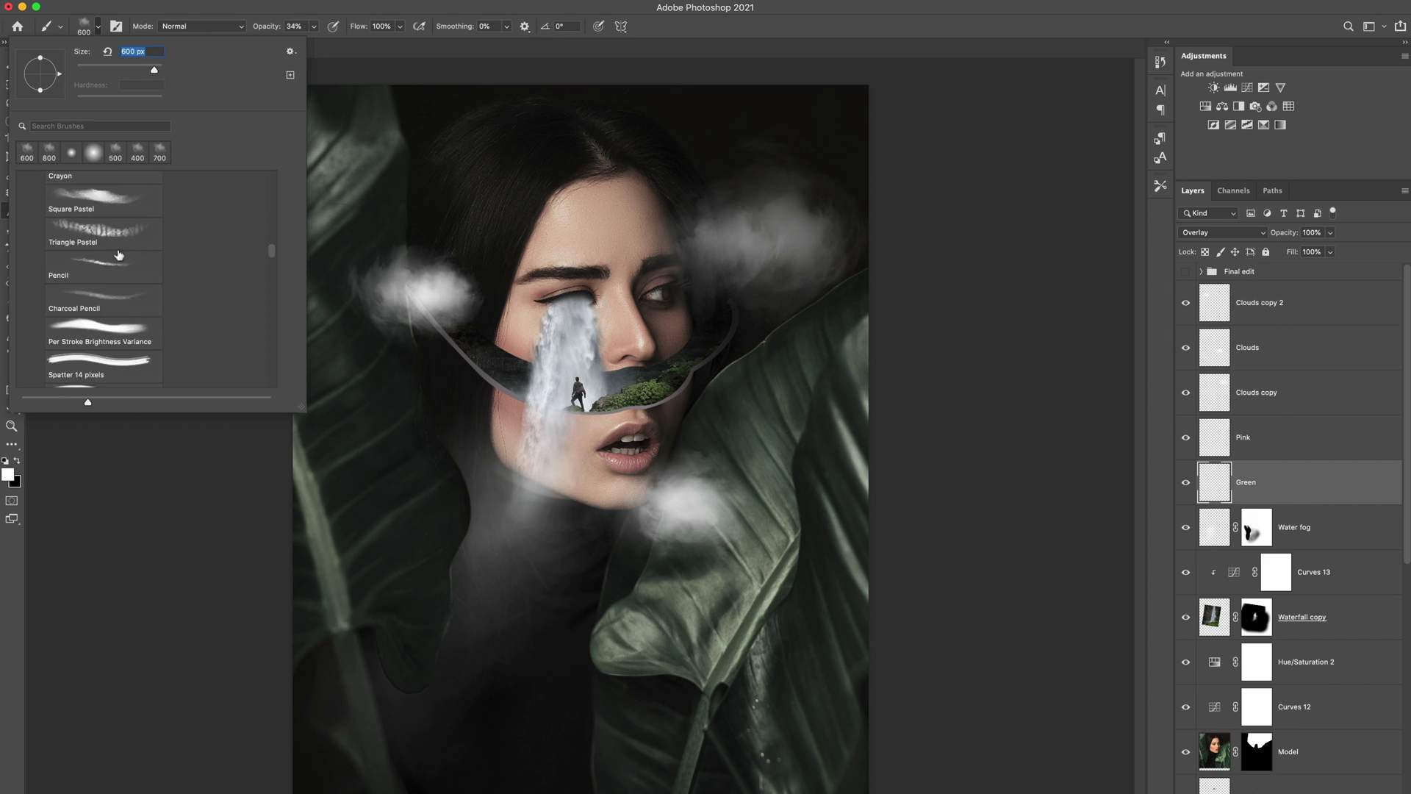
pyautogui.click(93, 153)
pyautogui.doubleClick(89, 230)
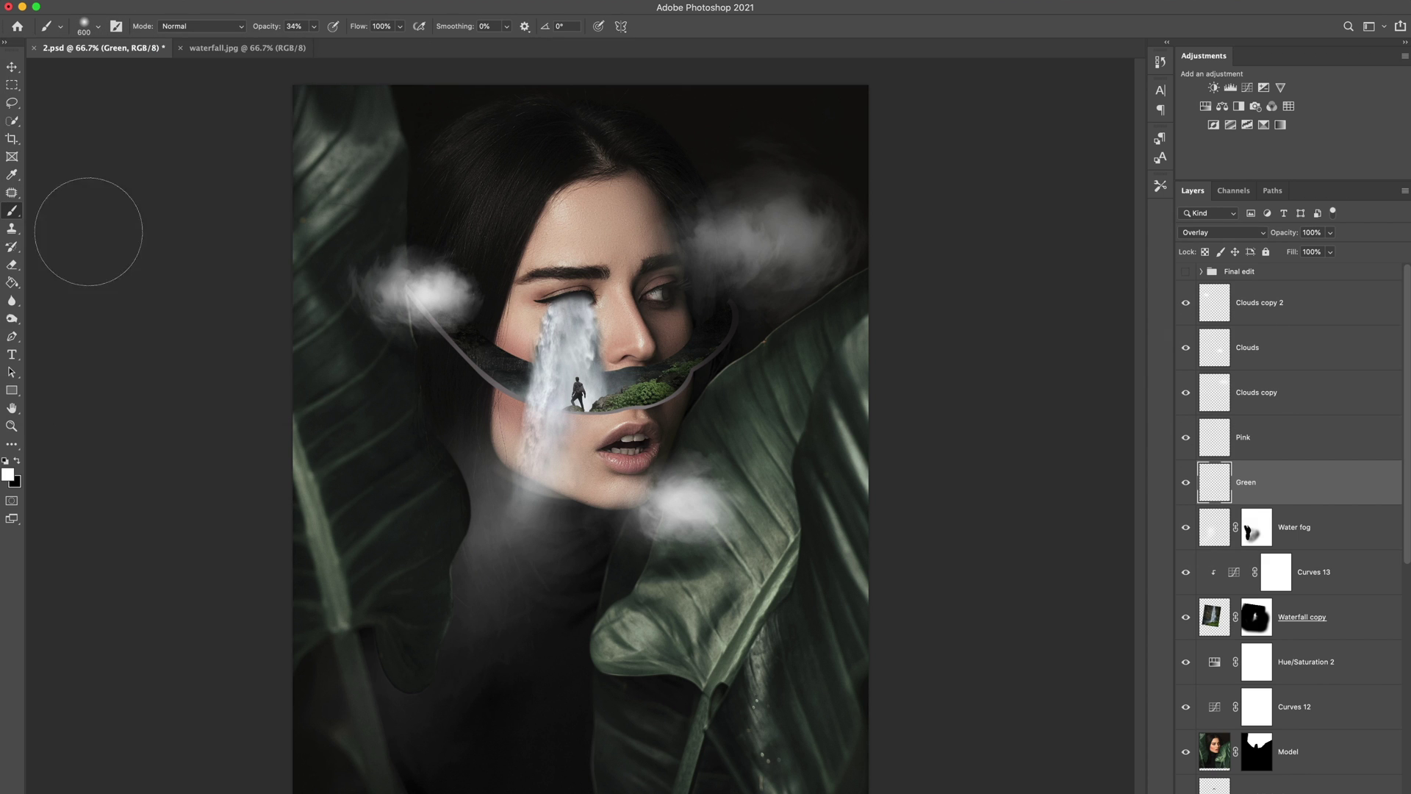
# Set the foreground colour to a medium leaf green.
pyautogui.click(8, 474)
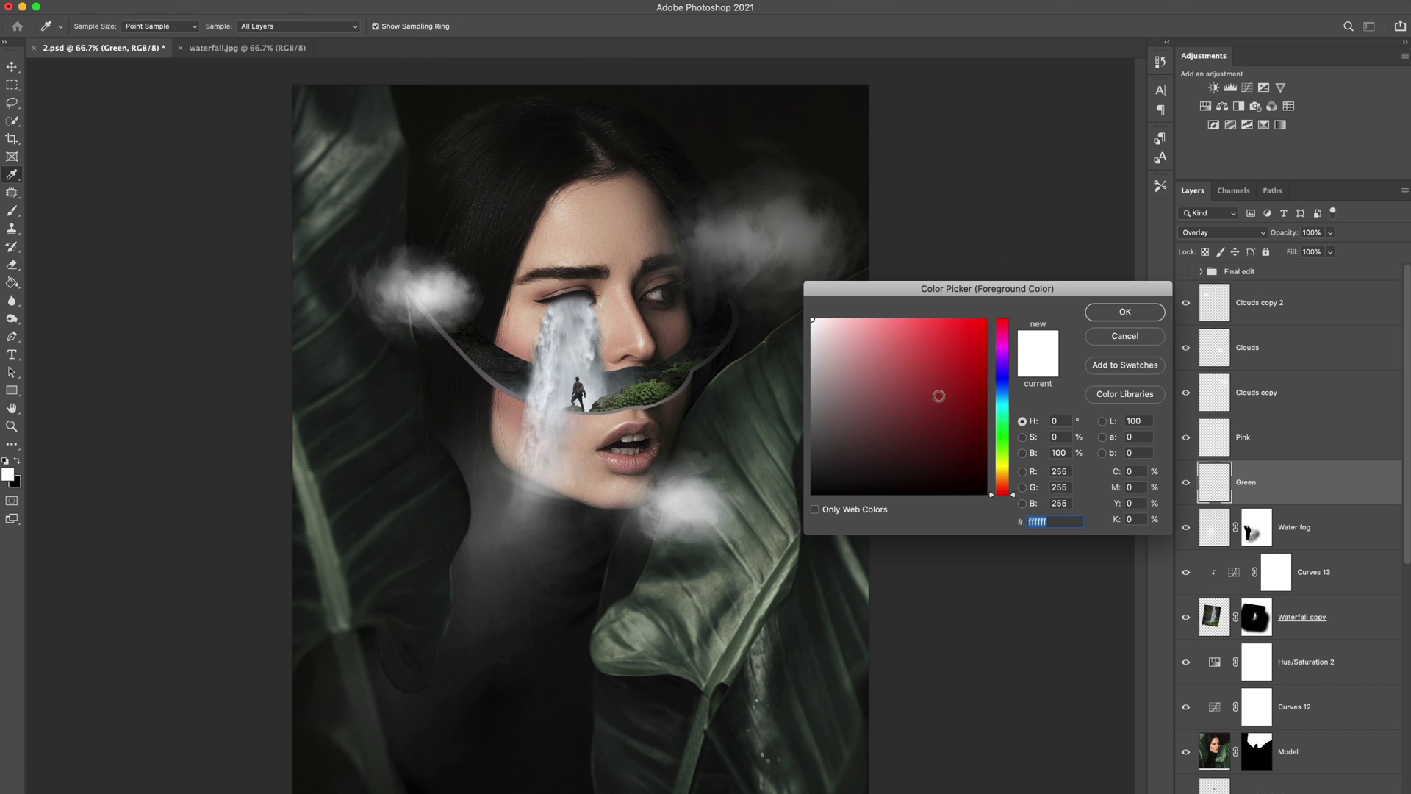
pyautogui.click(1004, 451)
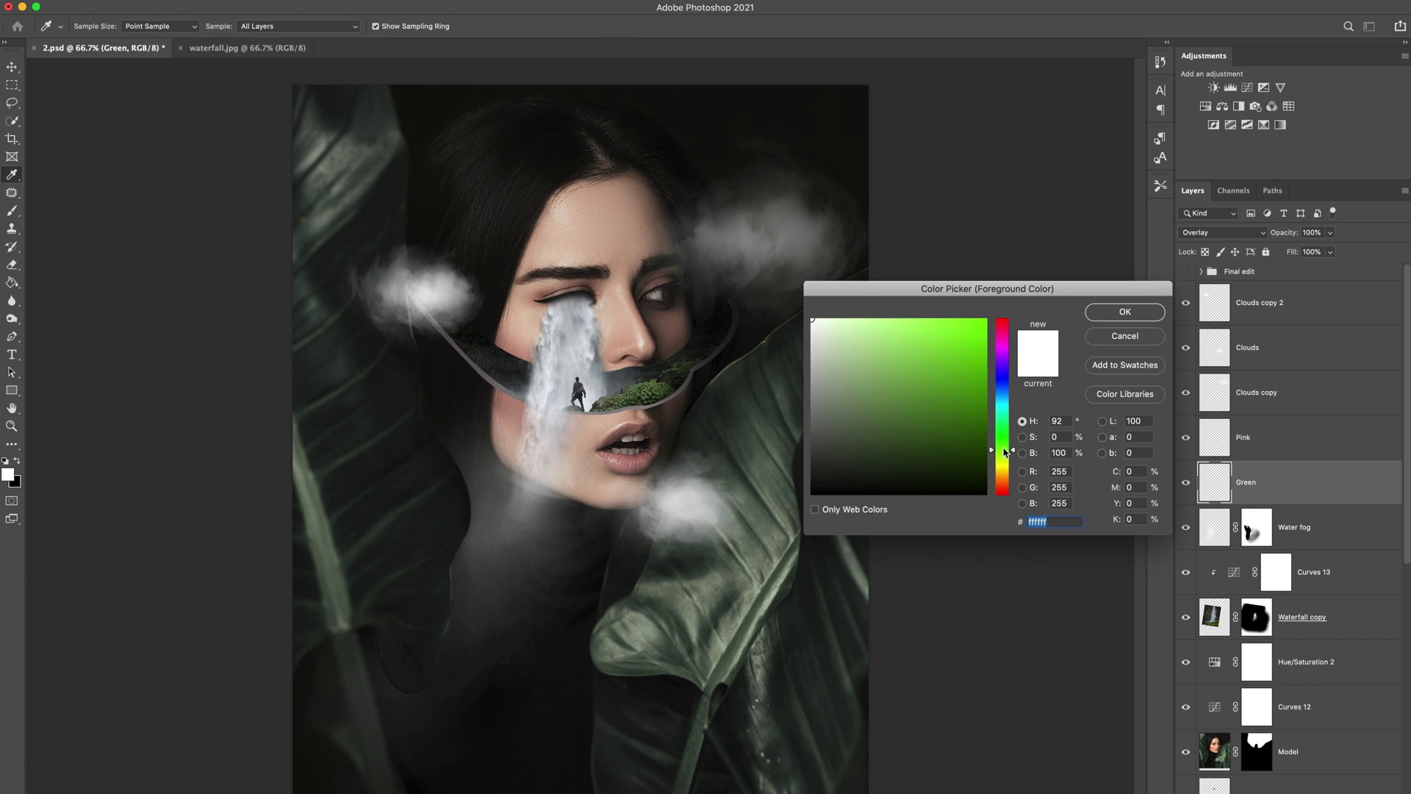
pyautogui.click(940, 419)
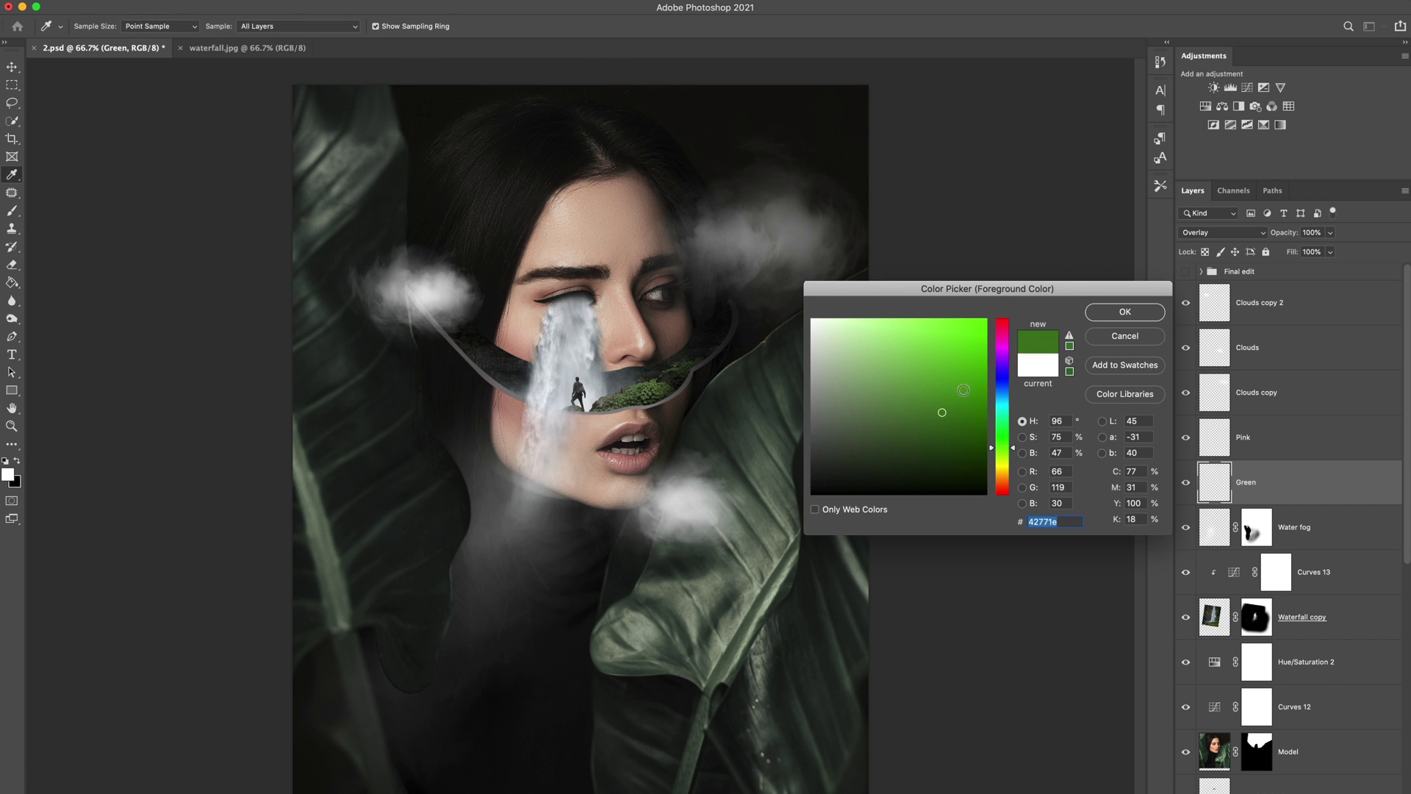
pyautogui.click(1113, 314)
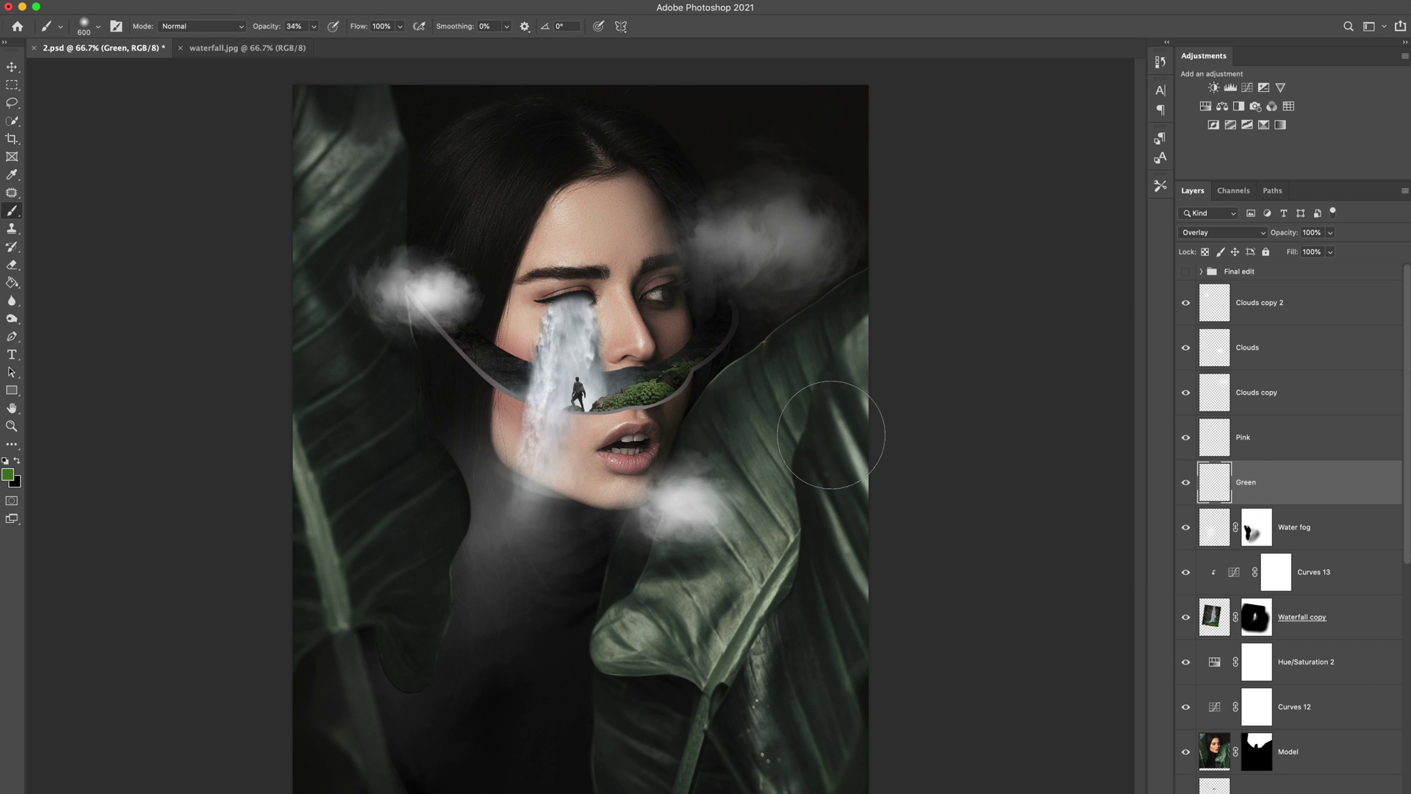
# Paint all the leaves green on the Green layer at 100% brush opacity, and lower the layer's opacity to about 49%.
pyautogui.press('0')
pyautogui.moveTo(835, 431)
pyautogui.mouseDown()
pyautogui.moveTo(823, 466)
pyautogui.moveTo(821, 429)
pyautogui.moveTo(792, 535)
pyautogui.mouseUp()
pyautogui.press('super+z')
pyautogui.scroll(6, 917, 441)
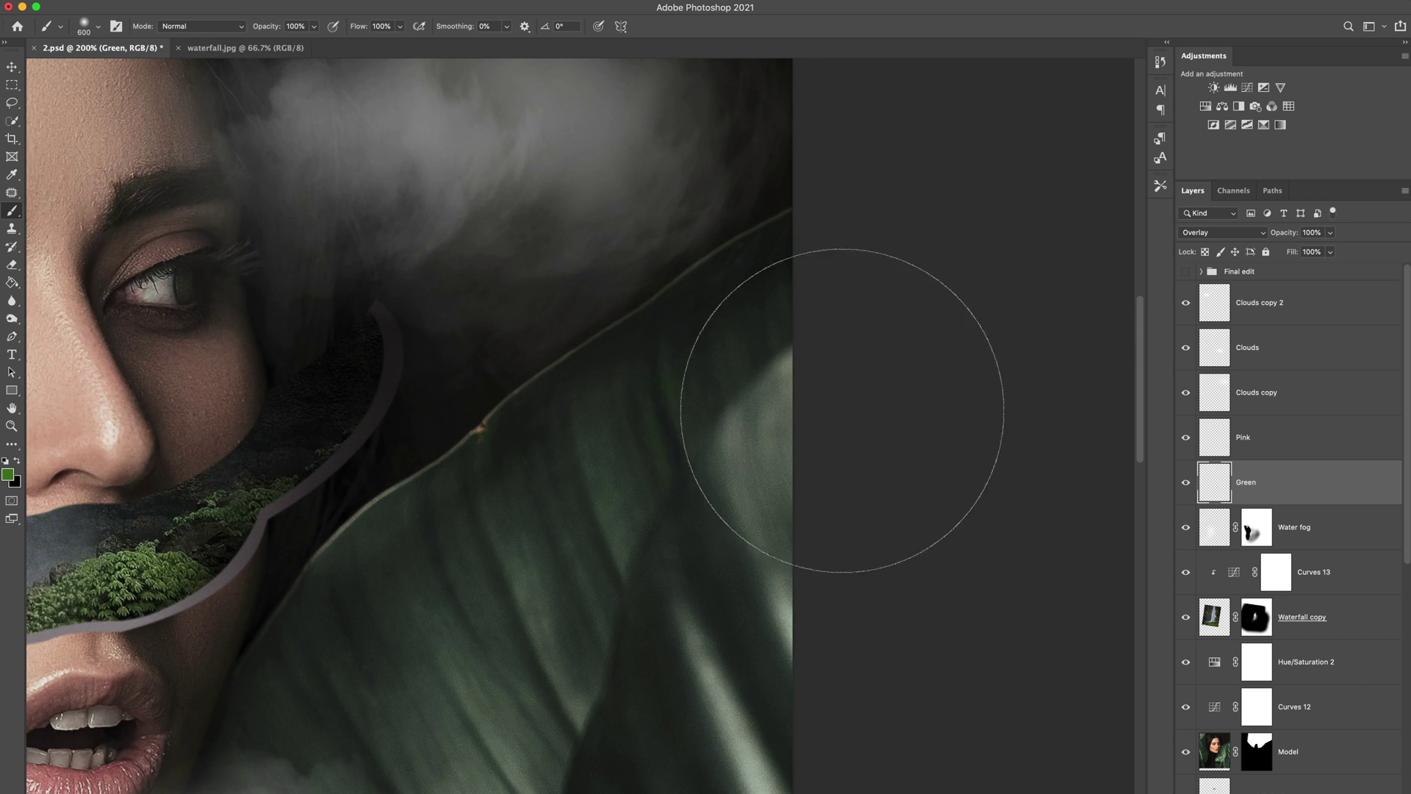
pyautogui.press('[')
pyautogui.press('[')
pyautogui.press('[')
pyautogui.press('[')
pyautogui.press('[')
pyautogui.press('[')
pyautogui.press('[')
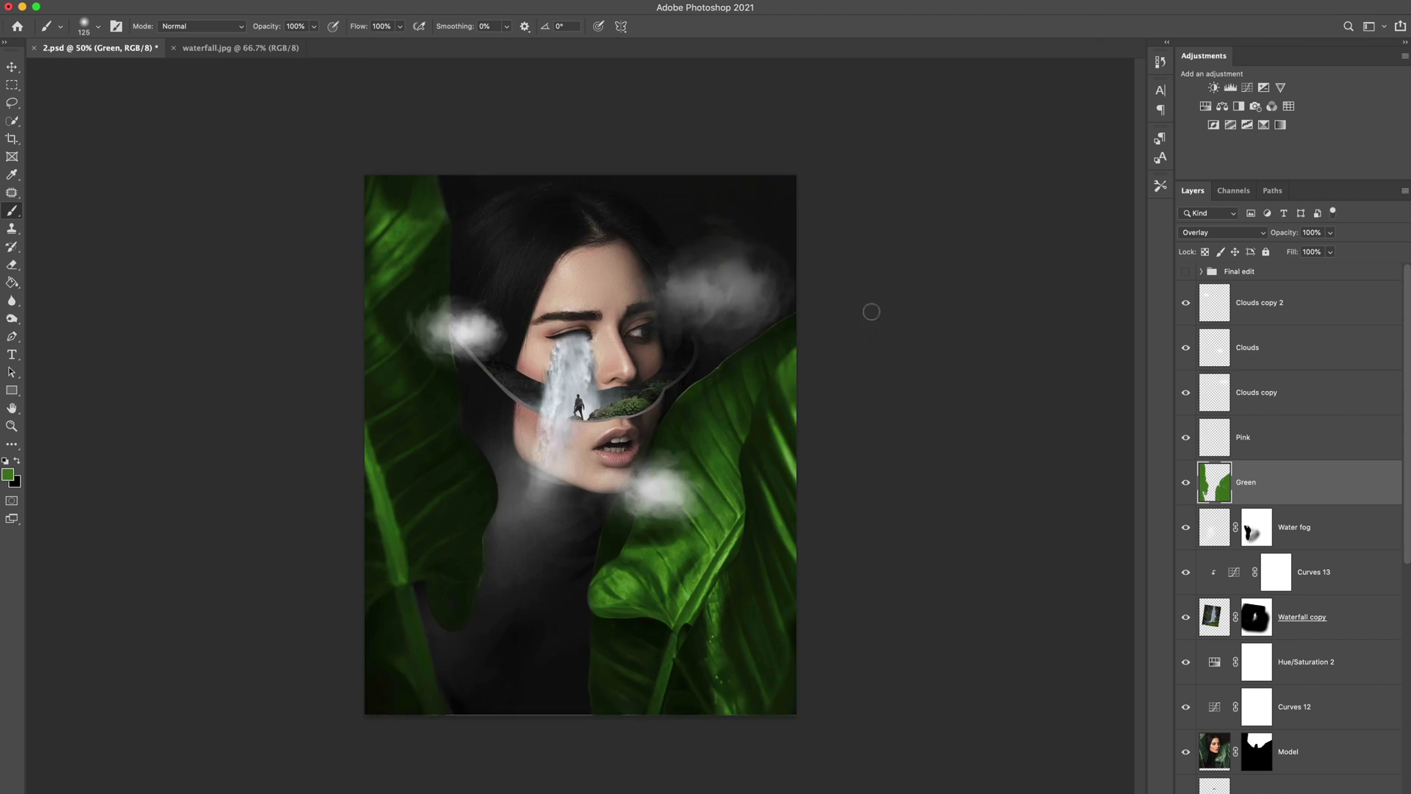
pyautogui.click(1330, 233)
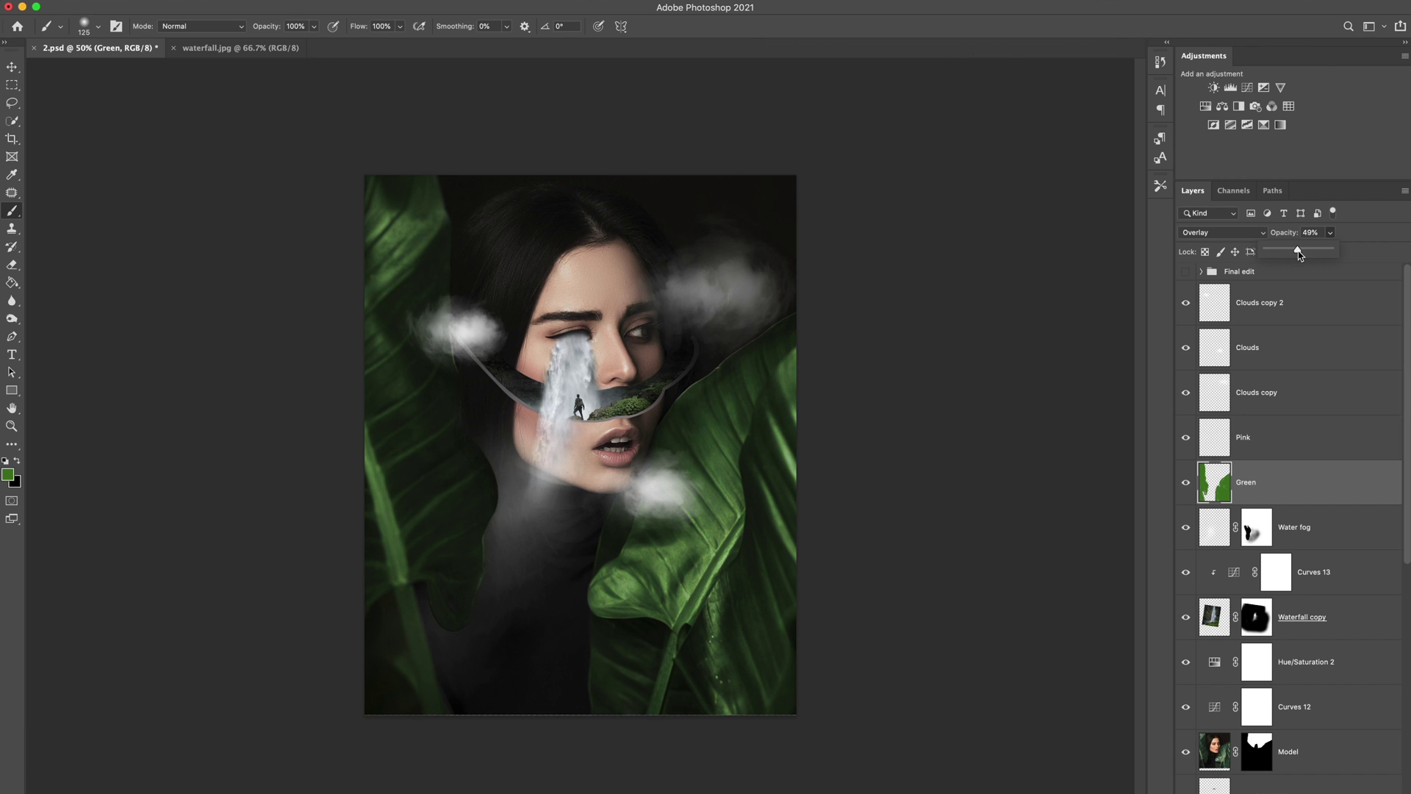
# Set the foreground colour to hot pink and paint the model's lips on the Pink layer in Overlay mode.
pyautogui.click(1215, 445)
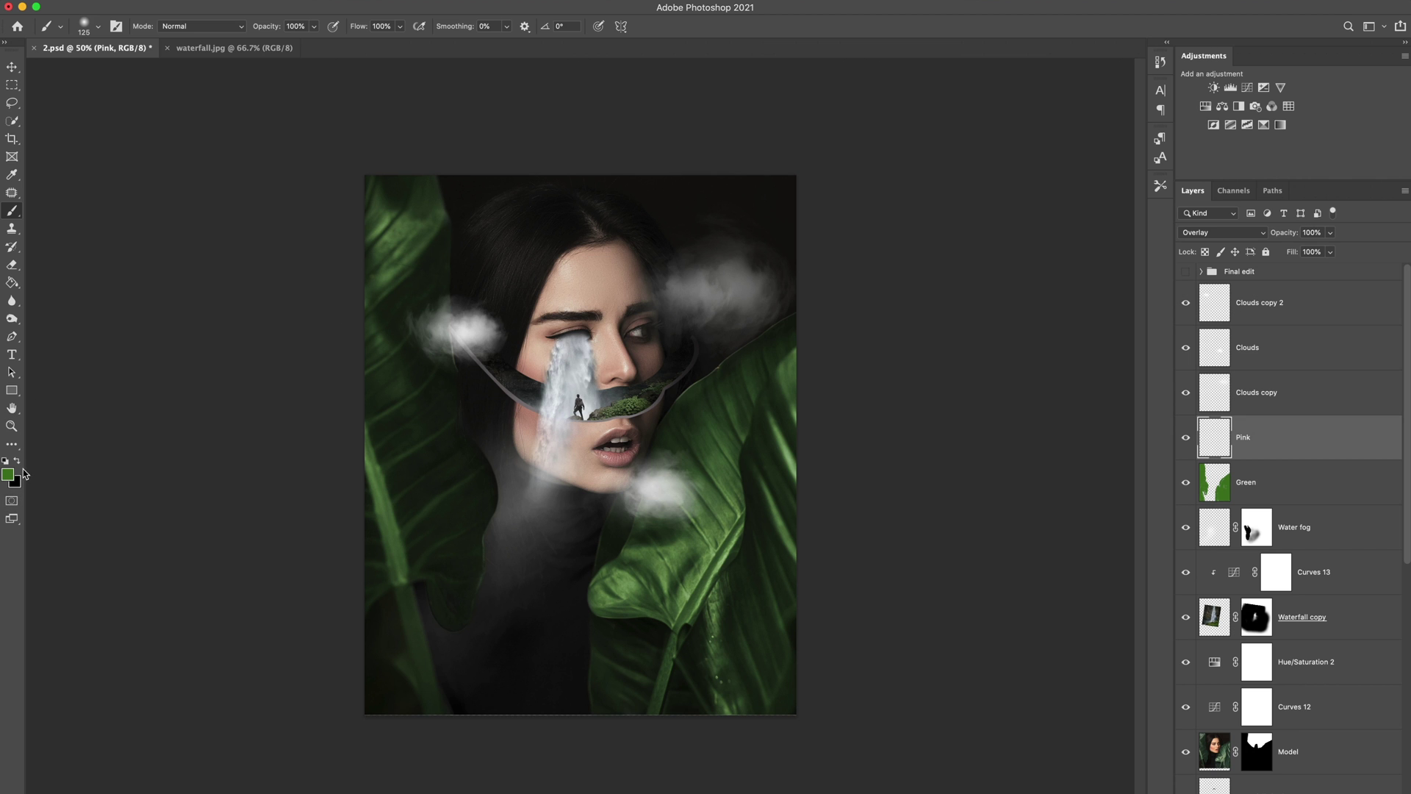
pyautogui.click(8, 475)
pyautogui.moveTo(1010, 400)
pyautogui.mouseDown()
pyautogui.moveTo(1007, 334)
pyautogui.moveTo(933, 325)
pyautogui.moveTo(947, 323)
pyautogui.mouseUp()
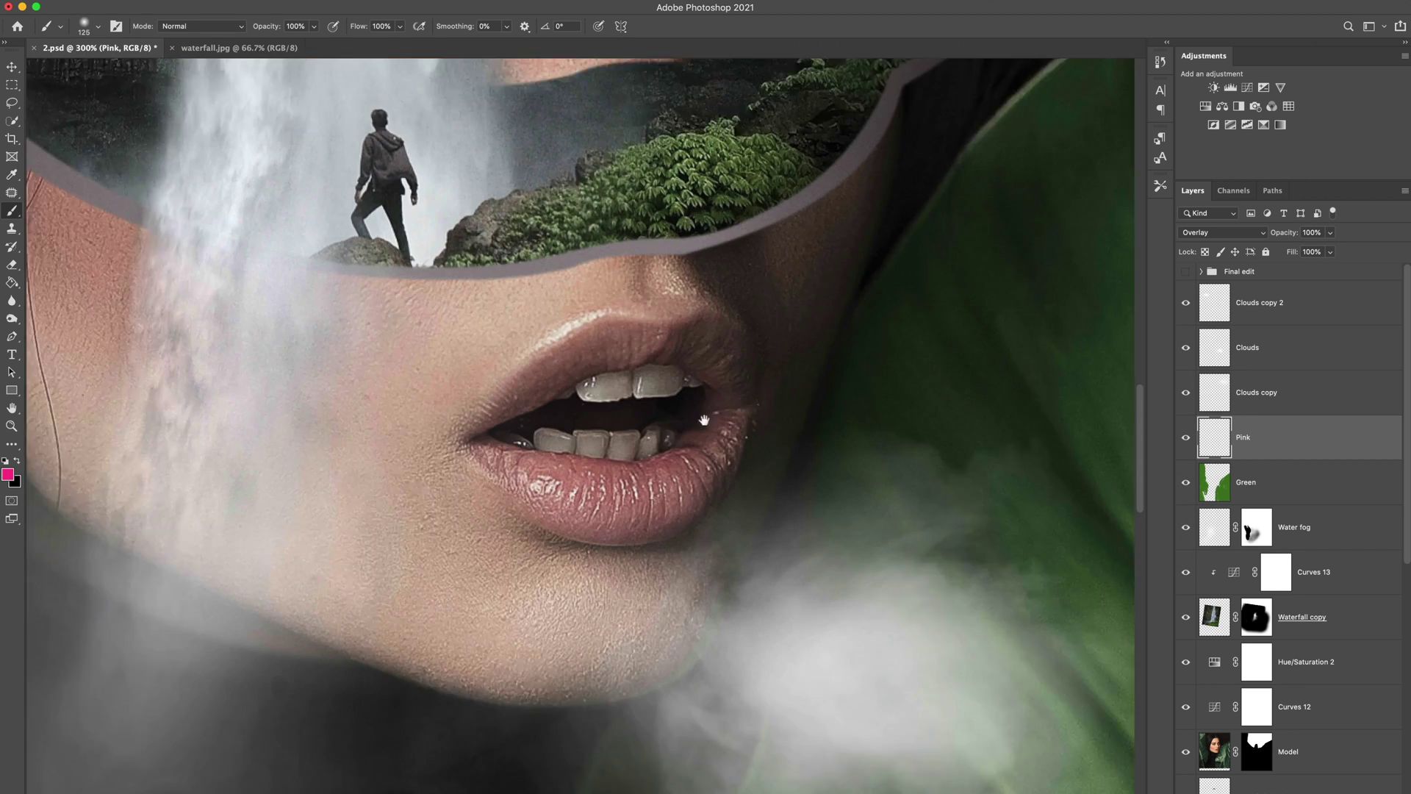
pyautogui.moveTo(529, 324)
pyautogui.mouseDown()
pyautogui.moveTo(724, 355)
pyautogui.moveTo(412, 441)
pyautogui.mouseUp()
pyautogui.moveTo(660, 319)
pyautogui.mouseDown()
pyautogui.moveTo(682, 565)
pyautogui.moveTo(673, 492)
pyautogui.moveTo(738, 403)
pyautogui.mouseUp()
# Lower the Pink layer's opacity to 10% to soften the lip colour.
pyautogui.press('super+0')
pyautogui.click(1333, 233)
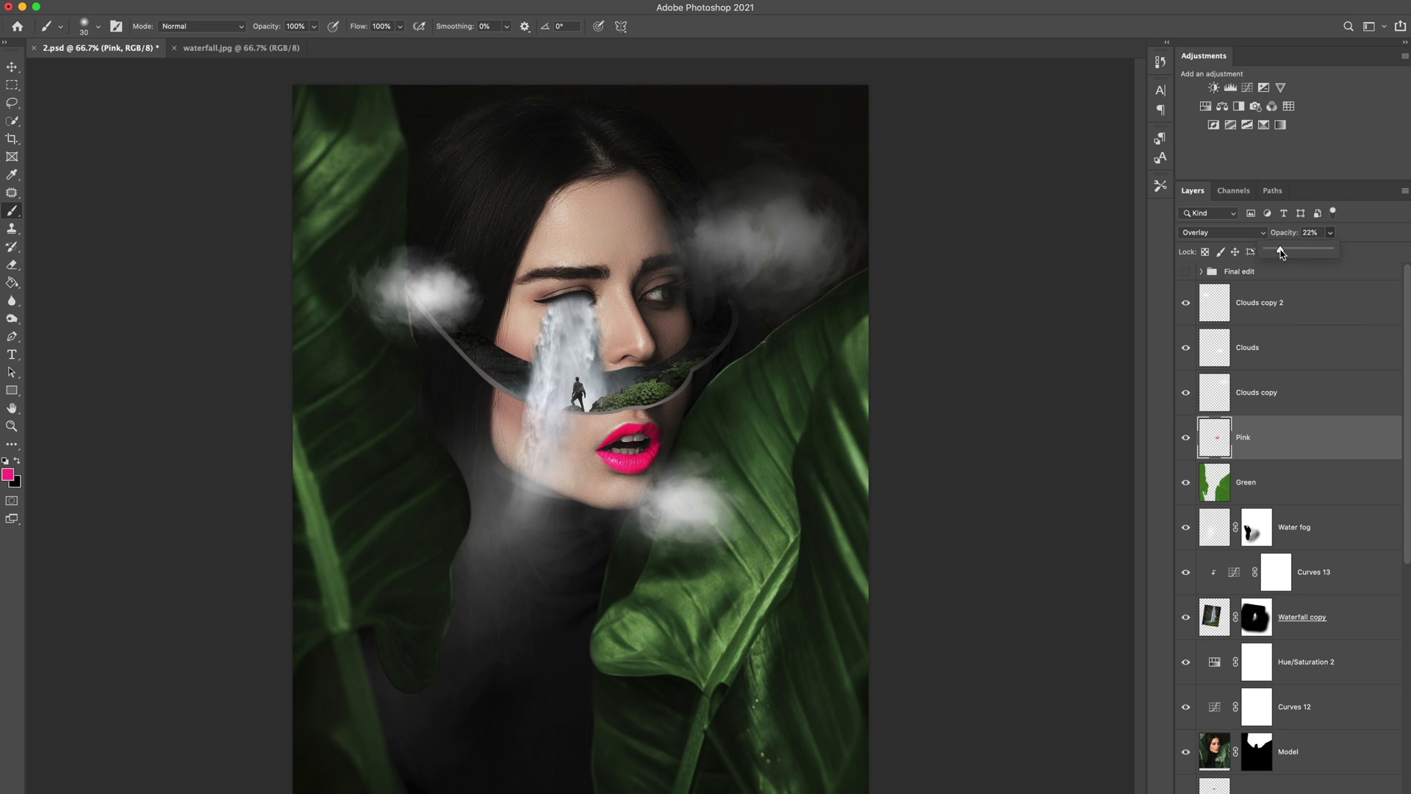
pyautogui.moveTo(1273, 255); pyautogui.dragTo(1275, 257)
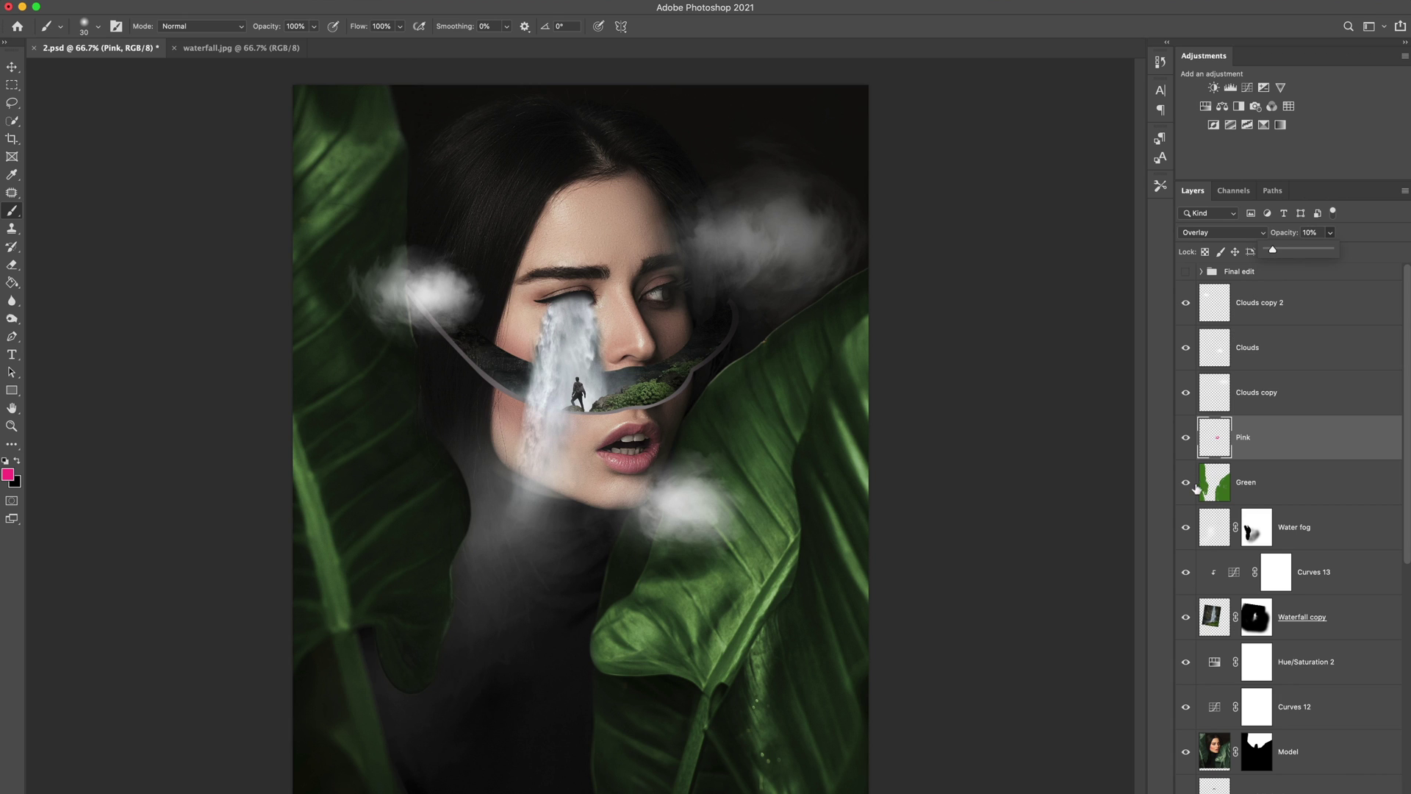
pyautogui.click(1189, 449)
pyautogui.press('v')
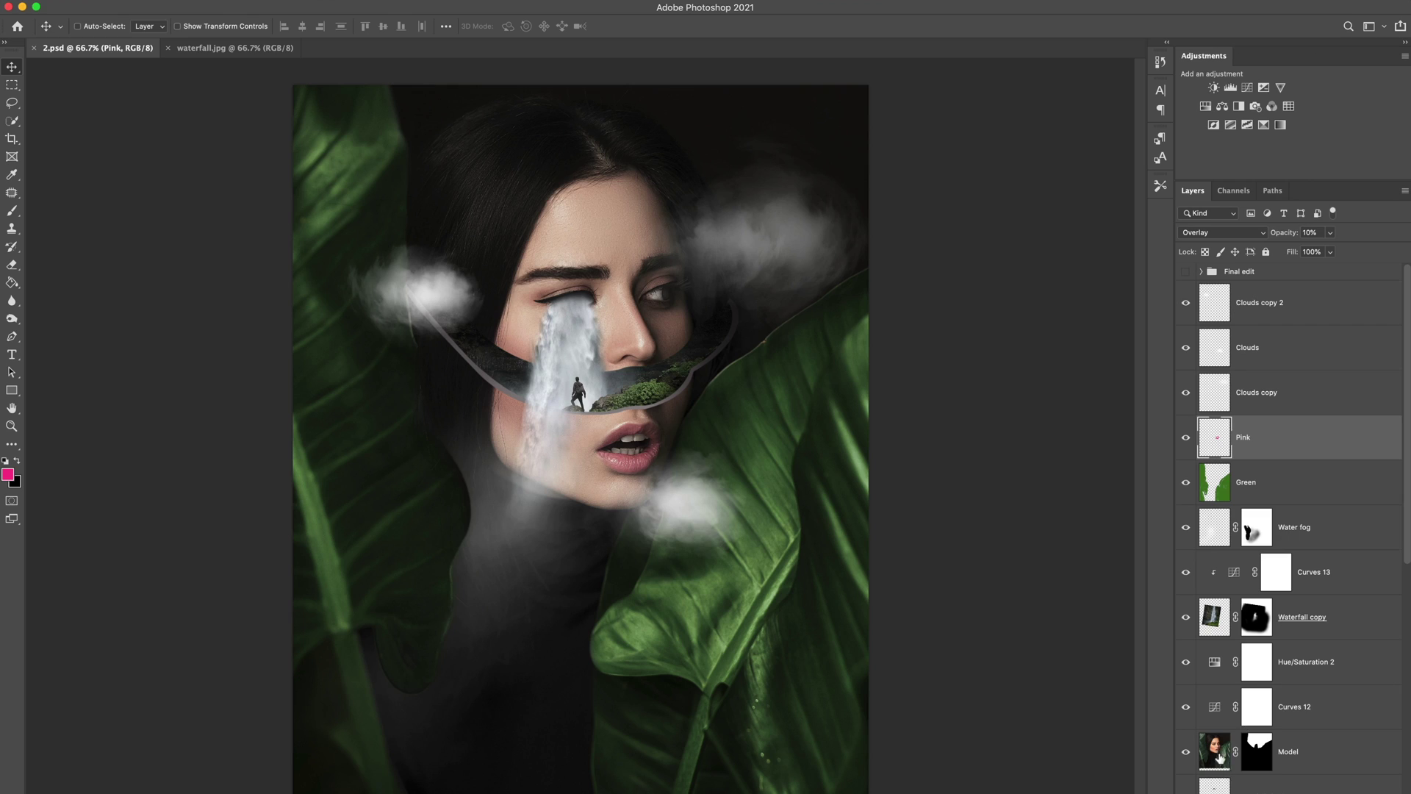
# Duplicate the Model layer to above Clouds copy 2 and disable the copy's layer mask.
pyautogui.moveTo(1217, 760); pyautogui.dragTo(1242, 289)
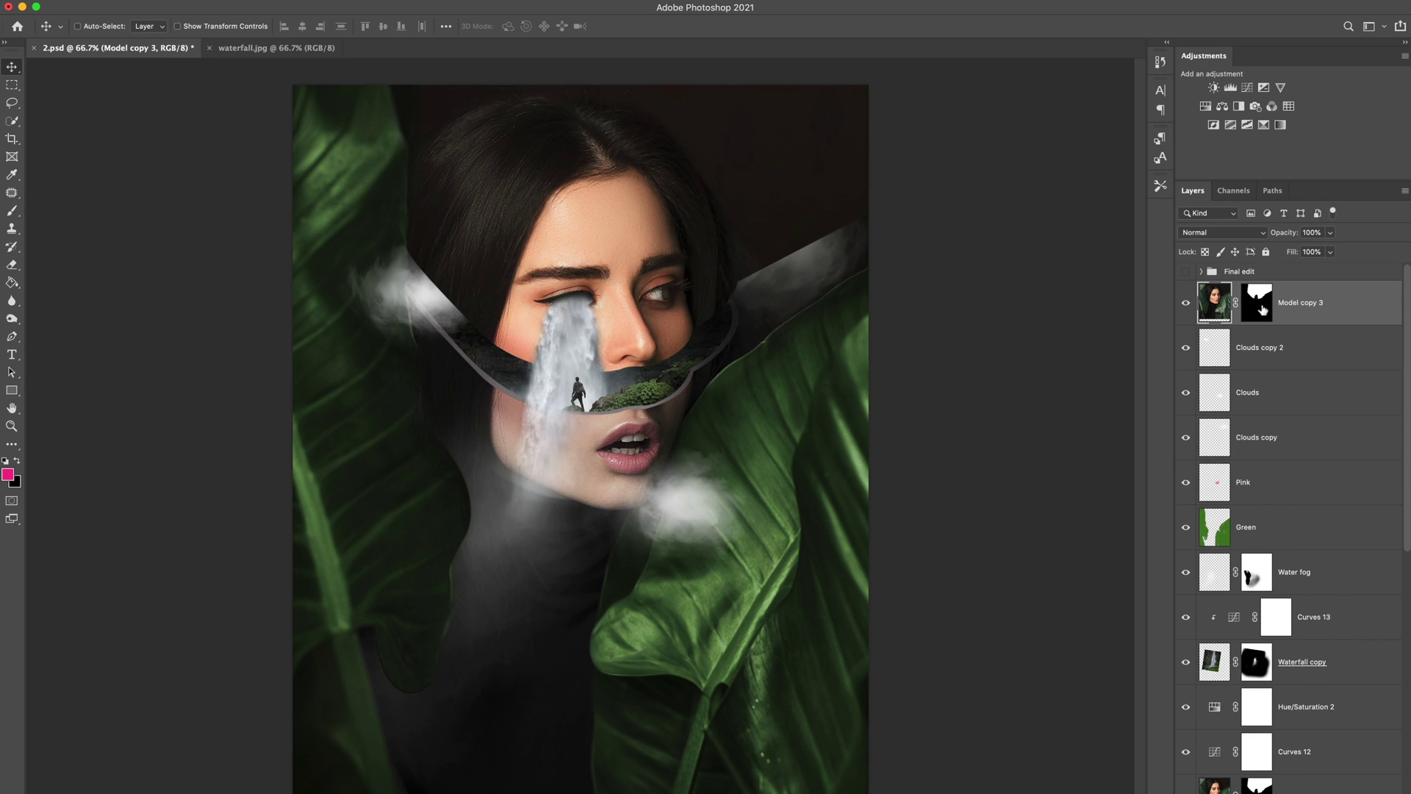
pyautogui.rightClick(1263, 309)
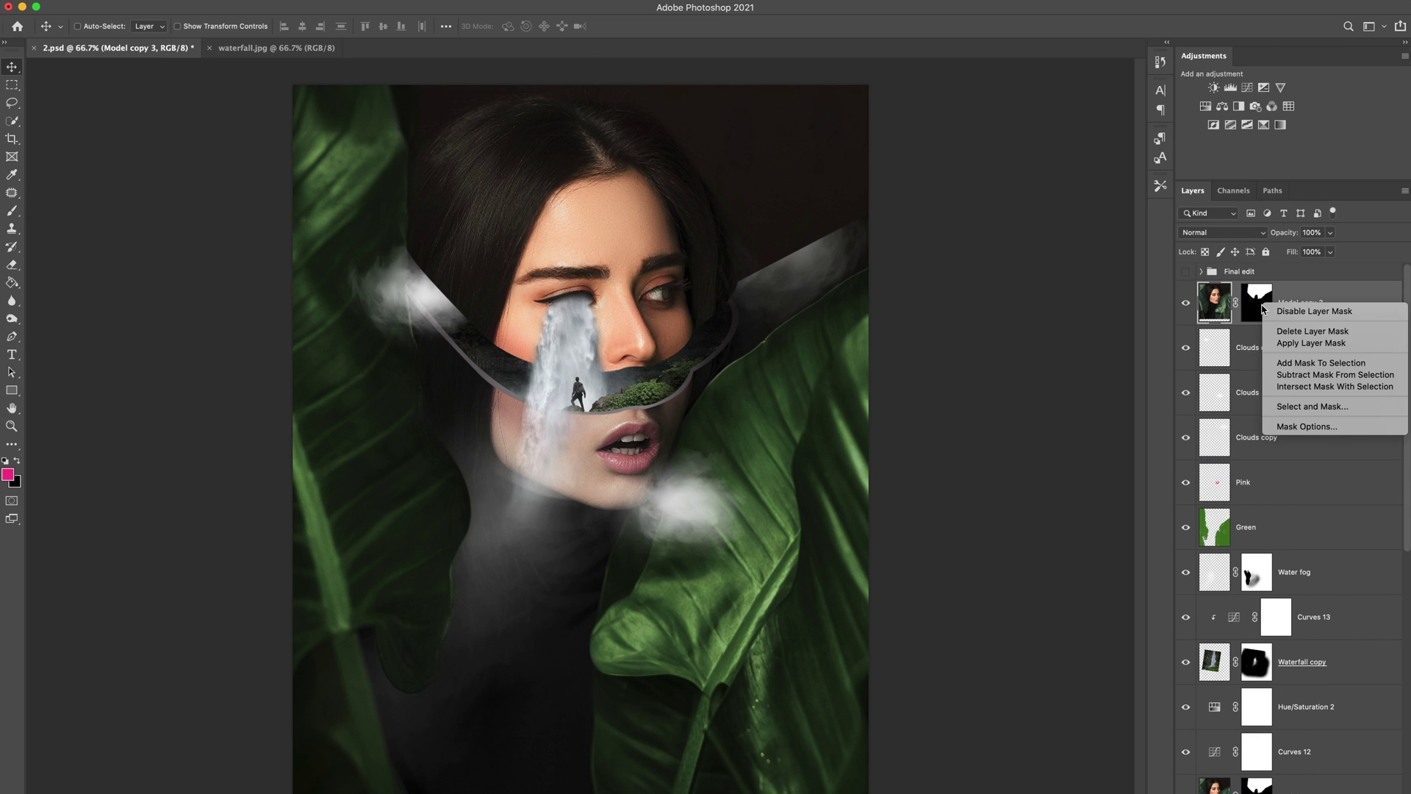
pyautogui.click(1315, 312)
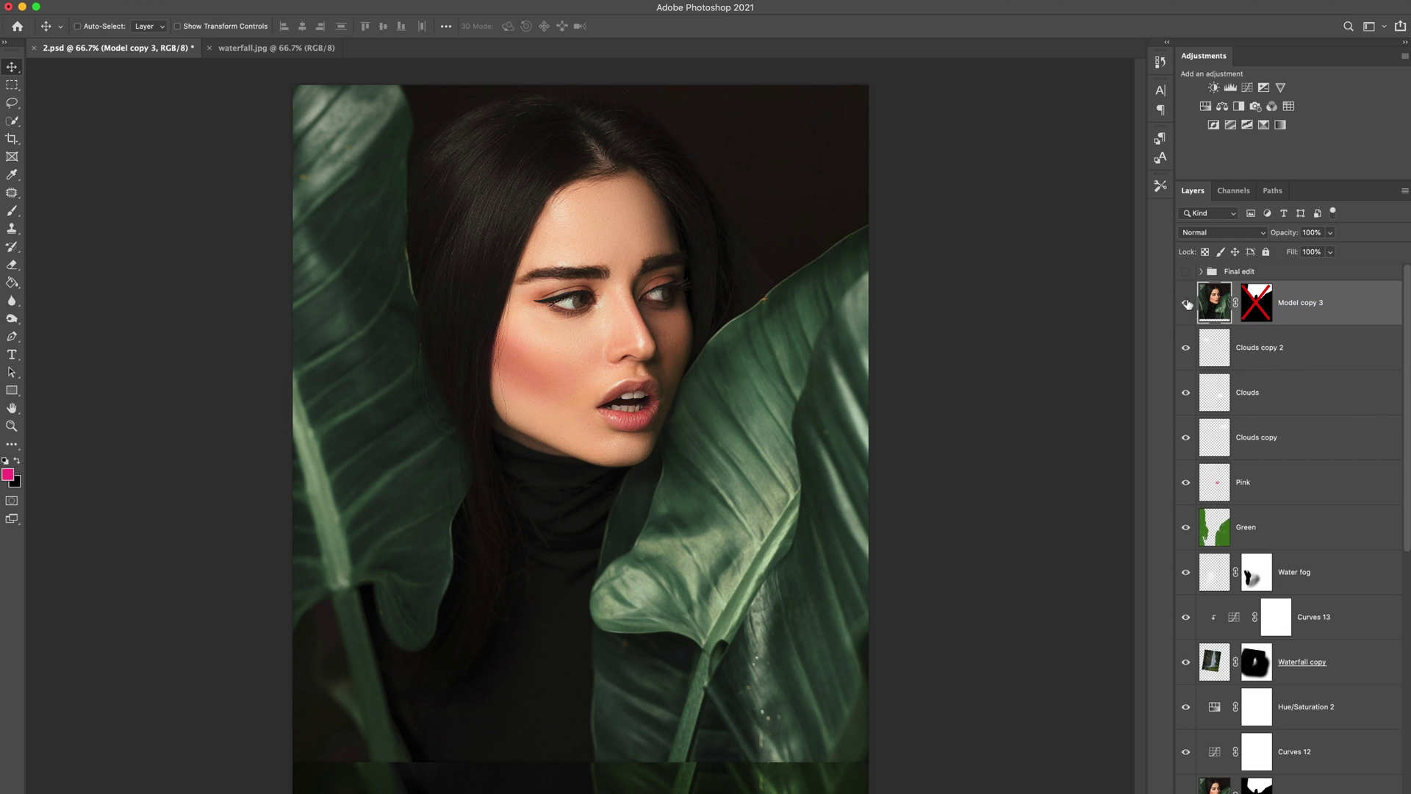
# Move the unmasked Model copy down and nudge it up slightly to align it with the composite's lower face.
pyautogui.moveTo(733, 369); pyautogui.dragTo(756, 381)
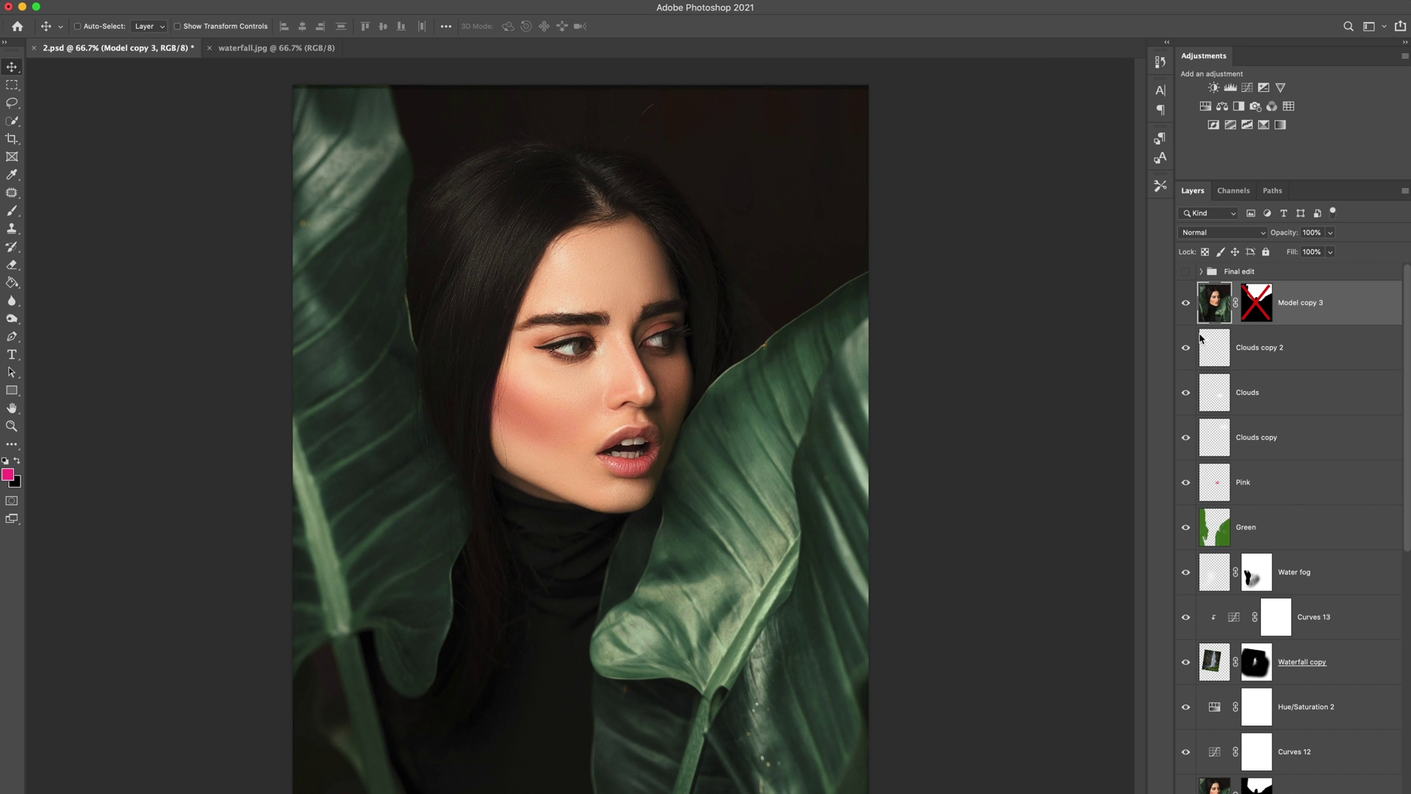
pyautogui.press('Up')
pyautogui.press('Up')
pyautogui.press('Up')
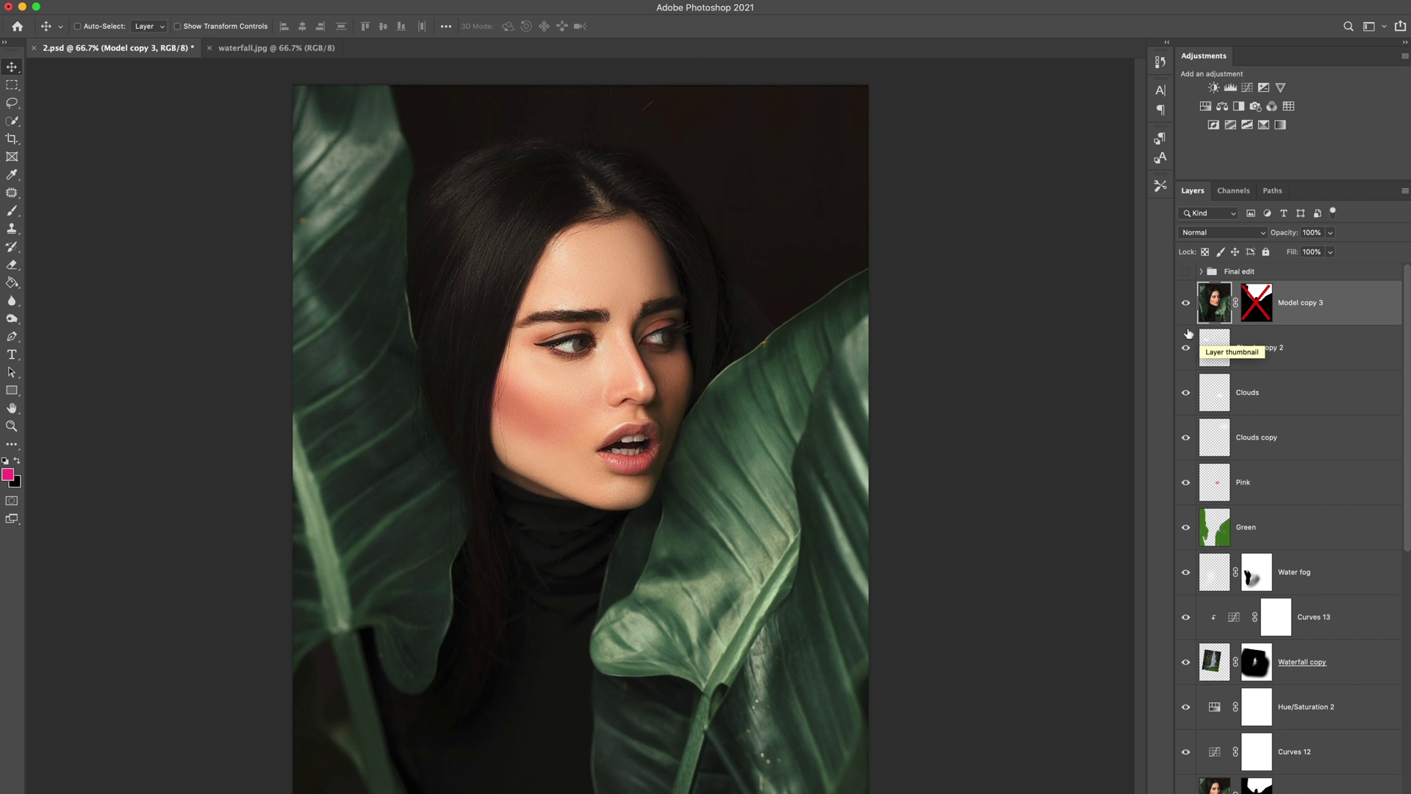
# Toggle the visibility of the unmasked Model copy to compare the original photo with the composite.
pyautogui.click(1186, 307)
pyautogui.click(1185, 307)
pyautogui.click(1186, 306)
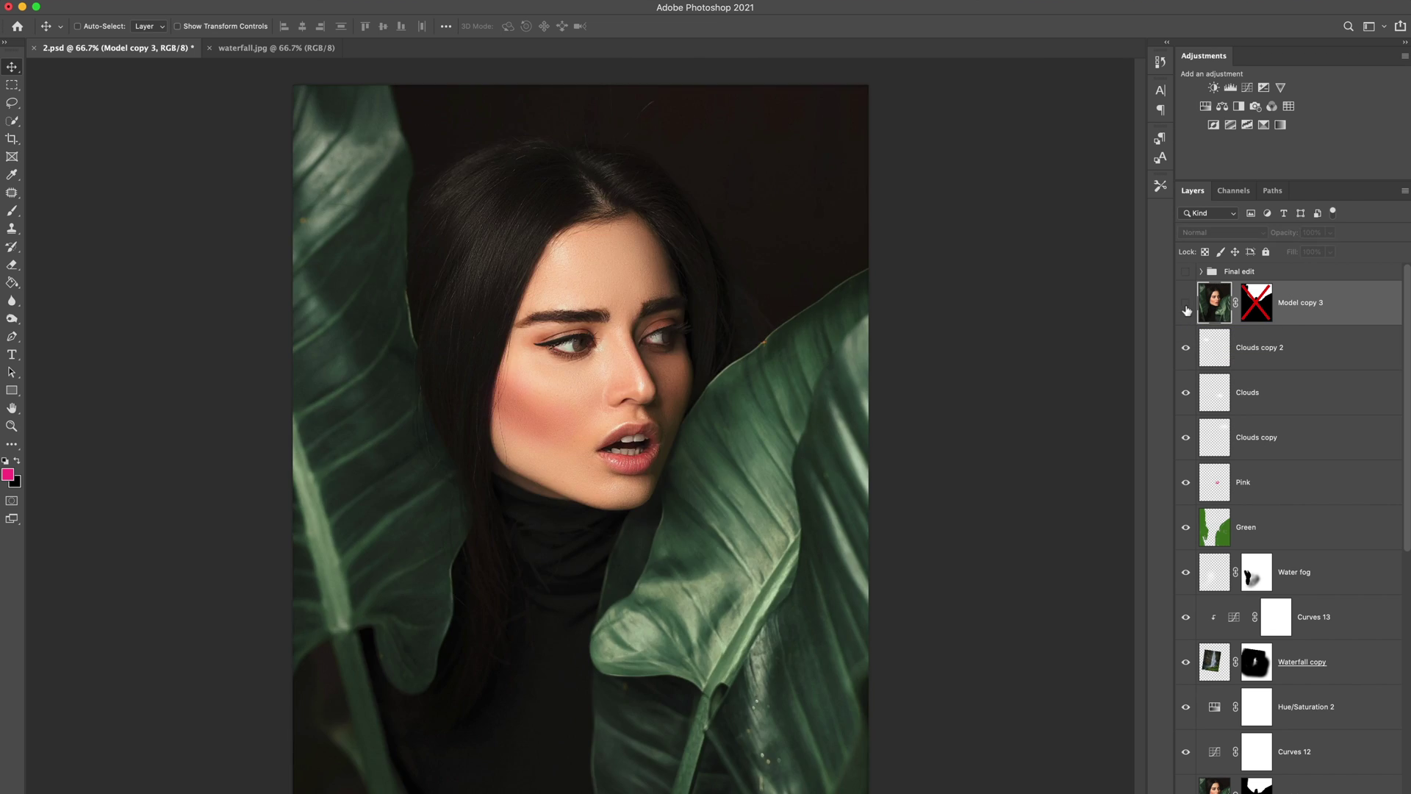